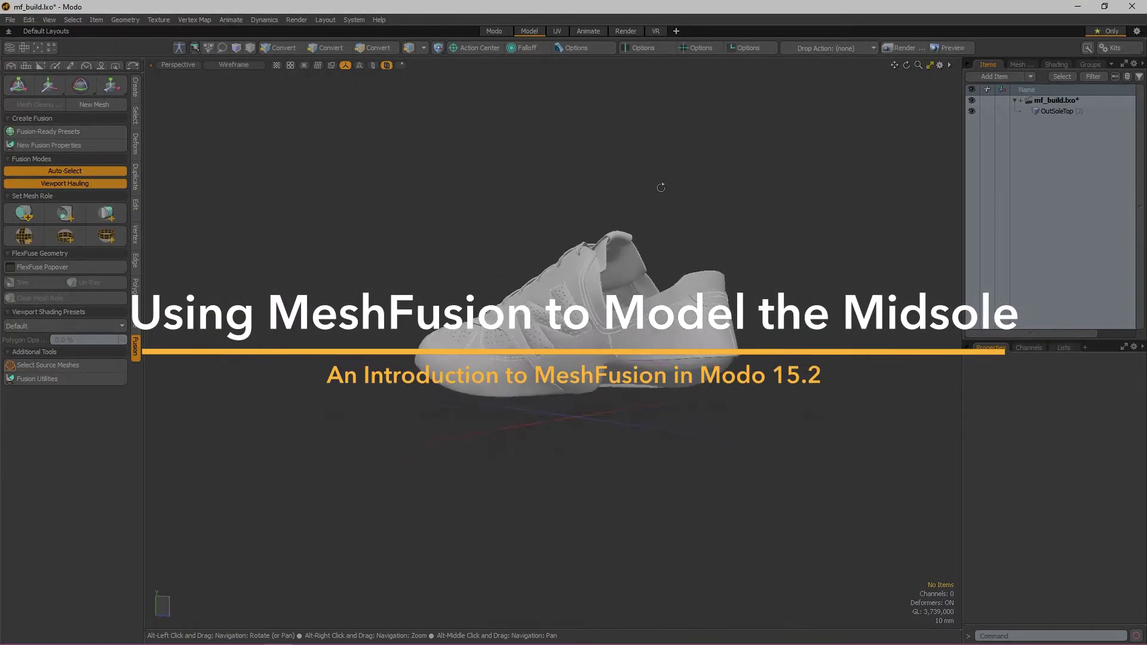
pyautogui.keyDown('alt'); pyautogui.moveTo(661, 187); pyautogui.dragTo(818, 189); pyautogui.keyUp('alt')
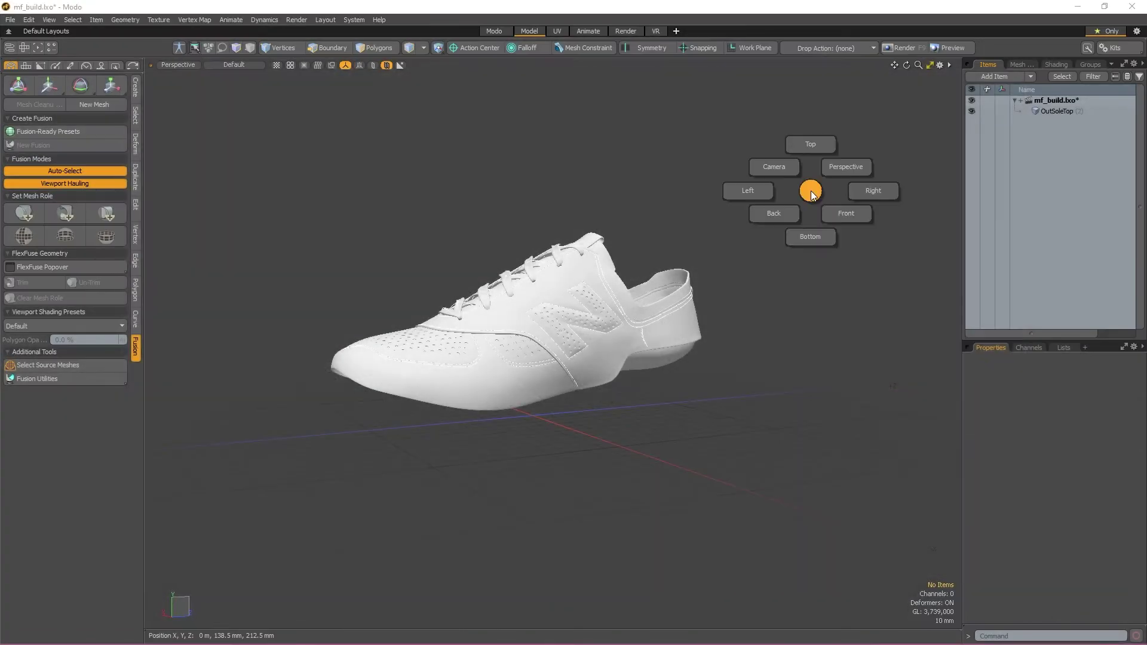
pyautogui.click(771, 225)
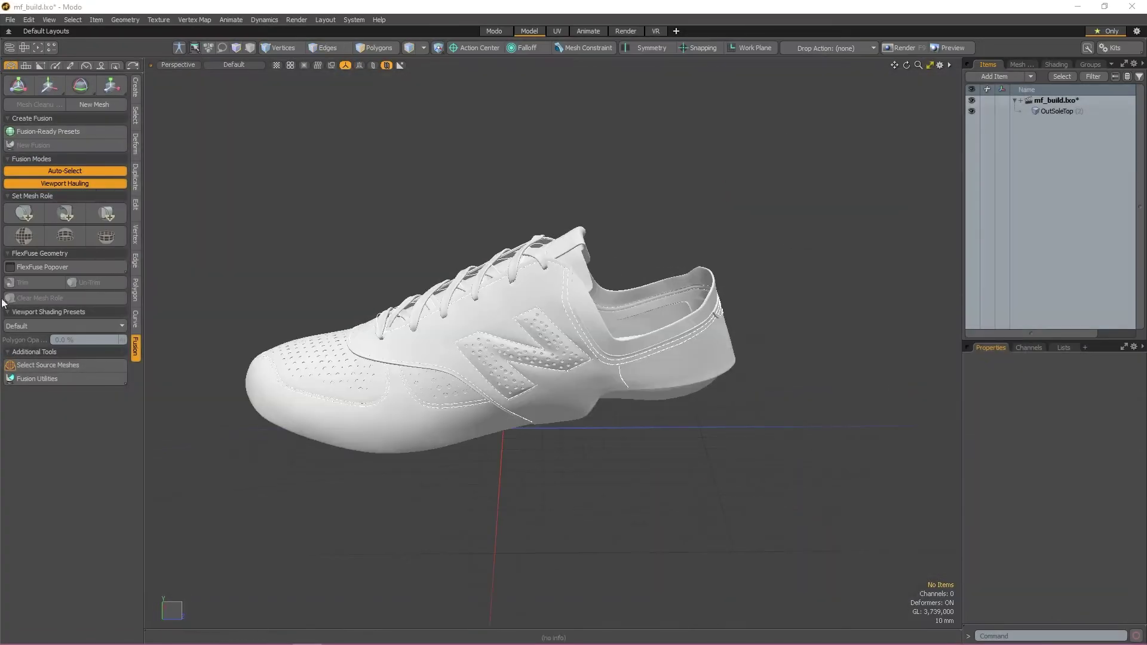
pyautogui.keyDown('alt'); pyautogui.moveTo(772, 226); pyautogui.dragTo(812, 196); pyautogui.keyUp('alt')
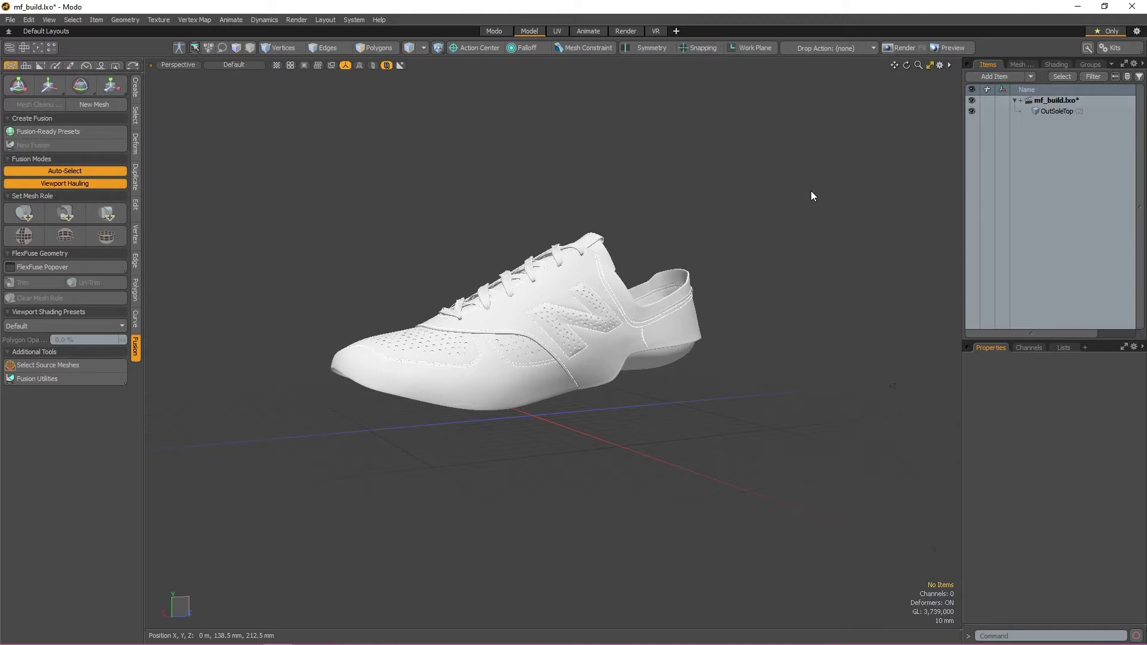
# - Add SHOE-GUIDE-1 as a backdrop with Left projection, scale it to 1.85 % and raise it into line behind the shoe
pyautogui.hotkey('ctrl', 'space')
pyautogui.click(756, 192)
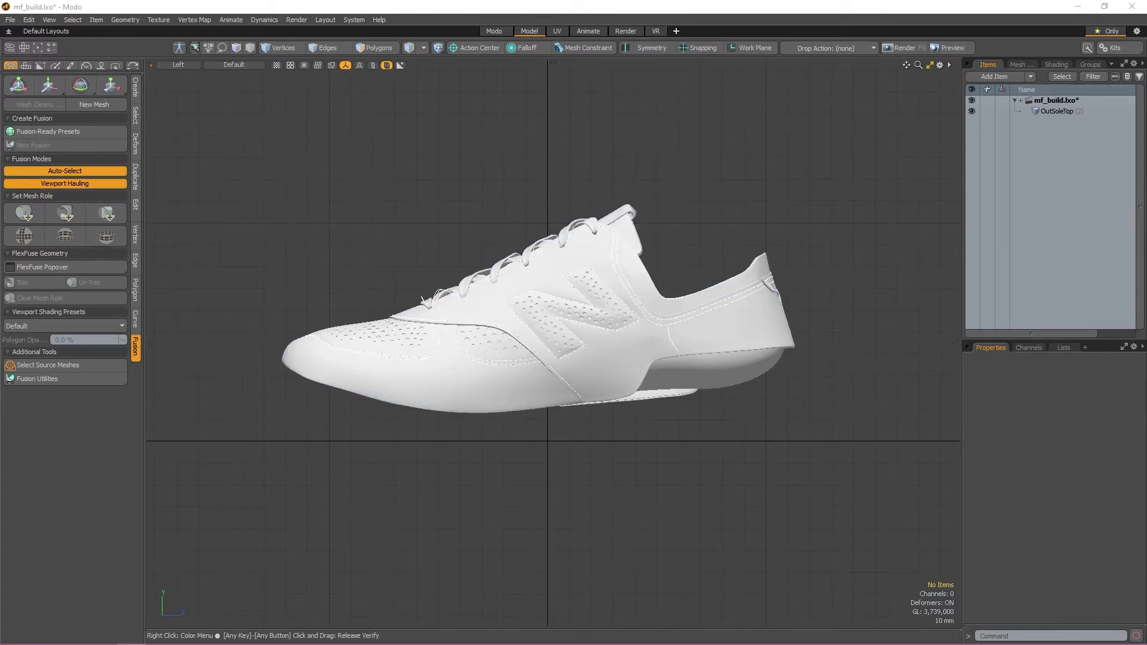
pyautogui.moveTo(3, 406); pyautogui.dragTo(371, 235)
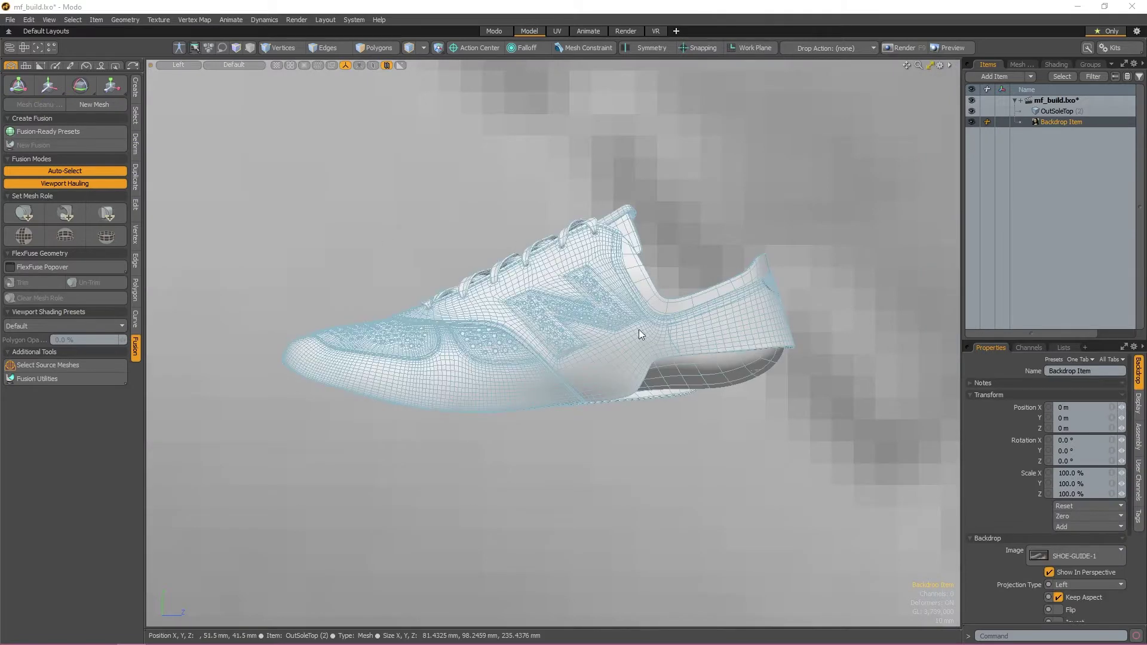
pyautogui.click(1093, 477)
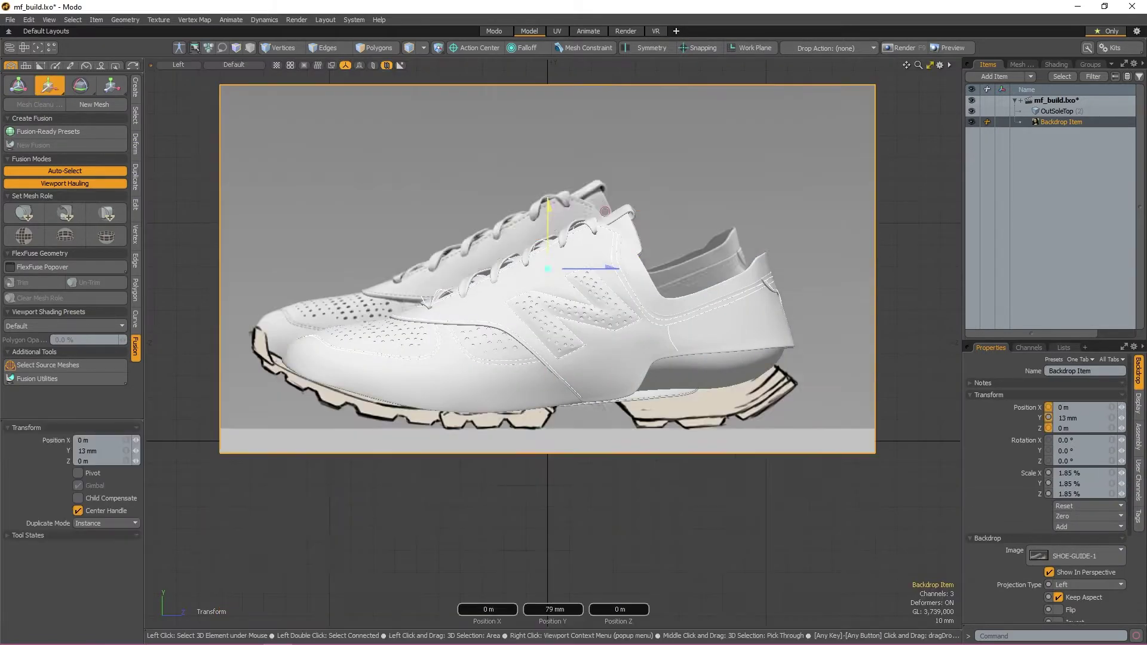
# - Add a second backdrop item and set its projection type to Bottom while viewing the shoe from below
pyautogui.hotkey('ctrl', 'space')
pyautogui.click(605, 469)
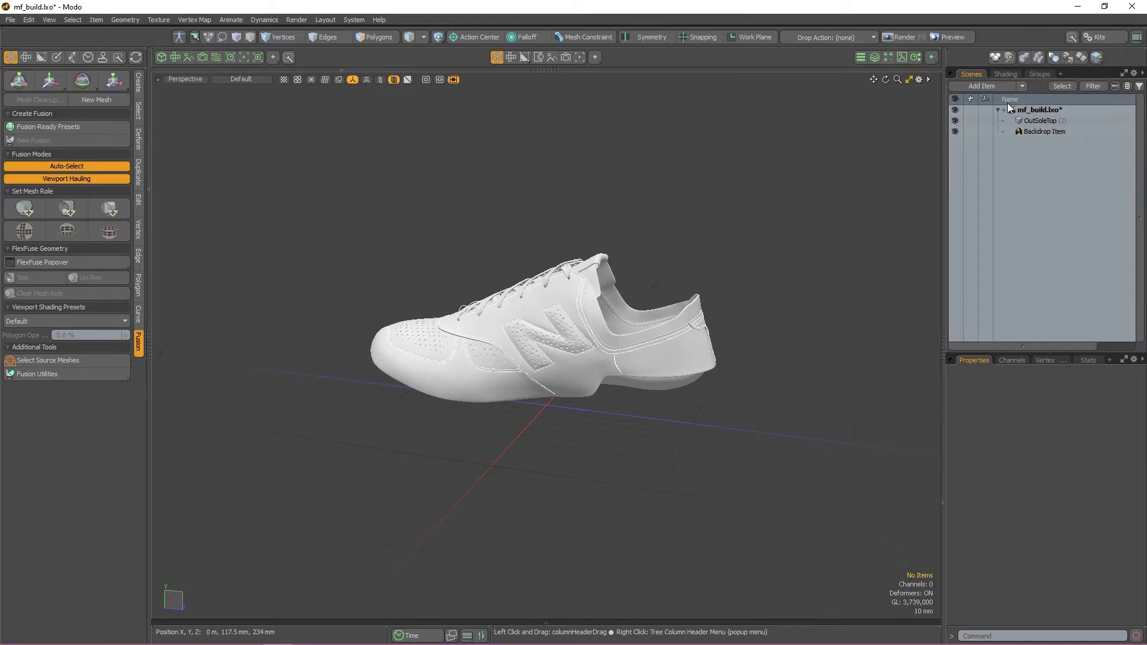
pyautogui.click(989, 87)
pyautogui.doubleClick(832, 84)
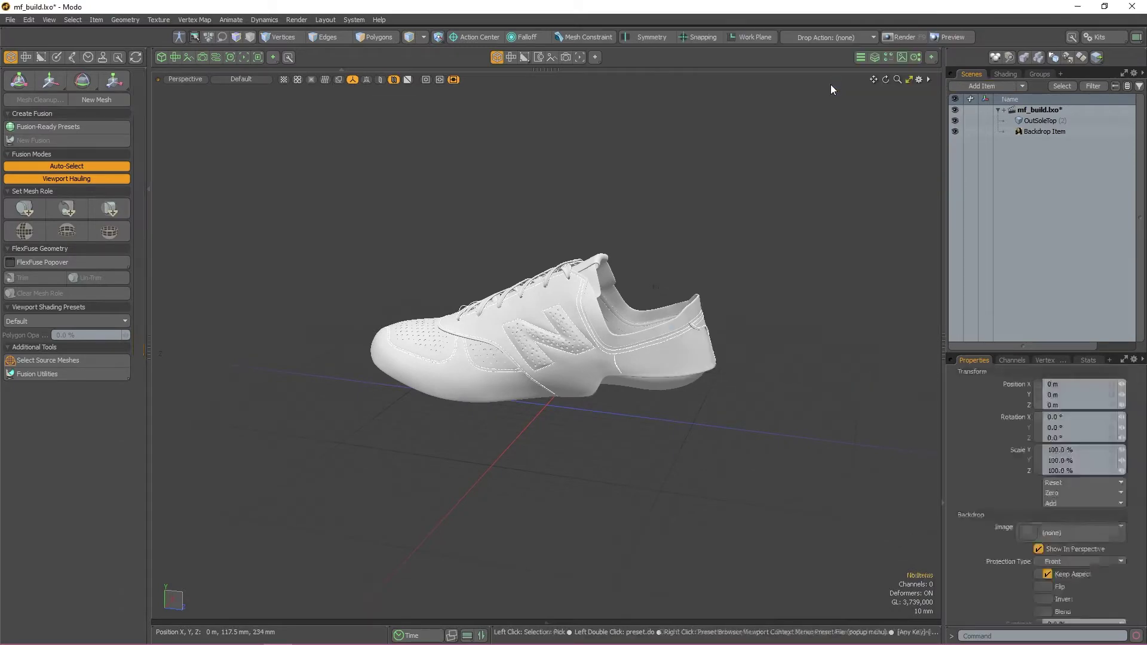
pyautogui.click(761, 399)
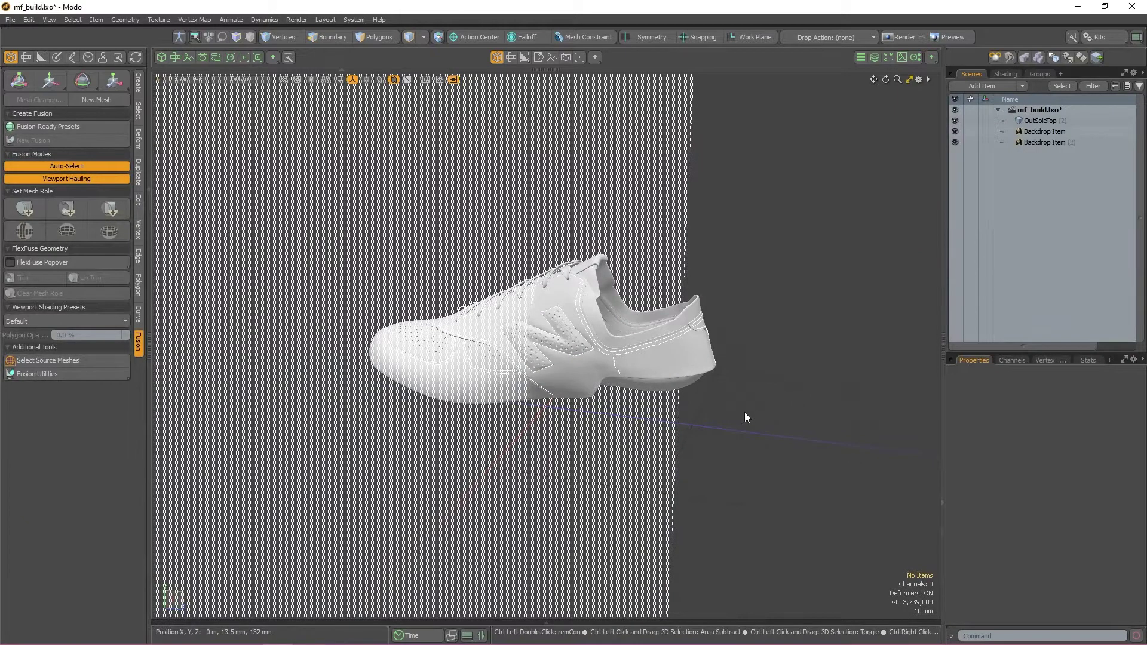
pyautogui.hotkey('ctrl', 'space')
pyautogui.click(743, 453)
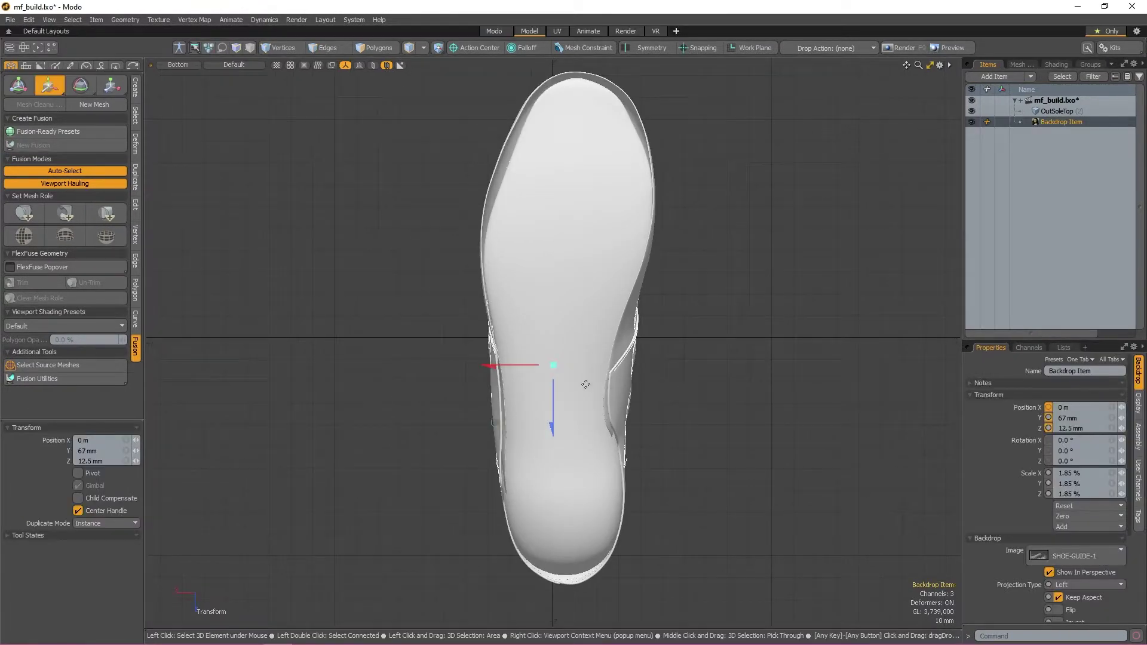
pyautogui.scroll(-10, 587, 383)
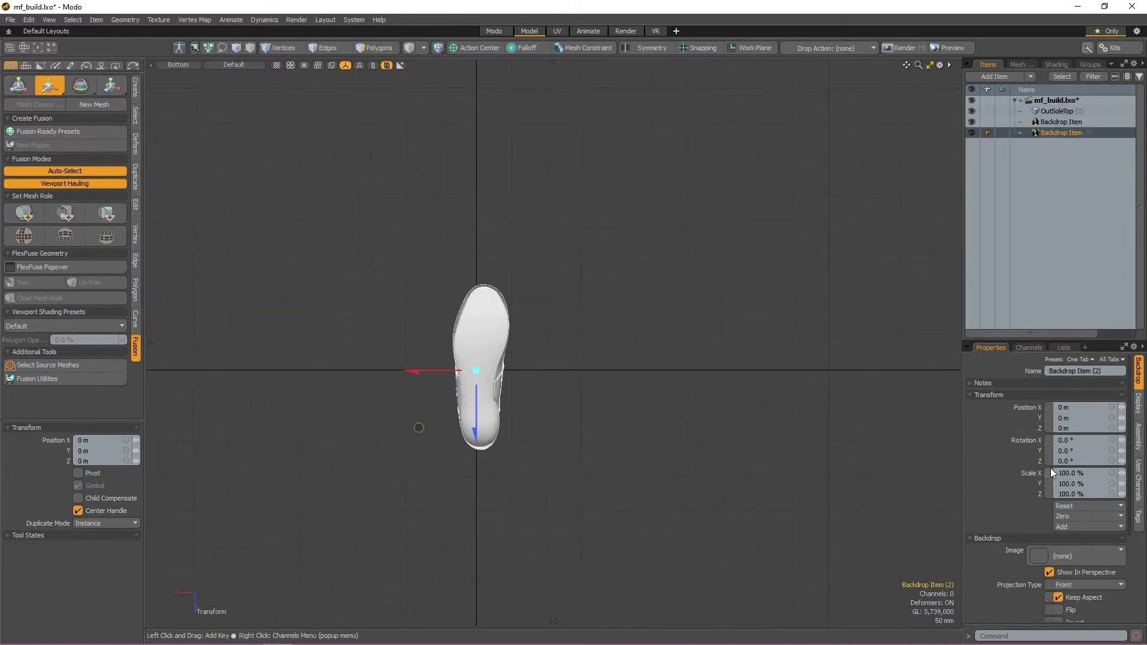
pyautogui.click(1088, 582)
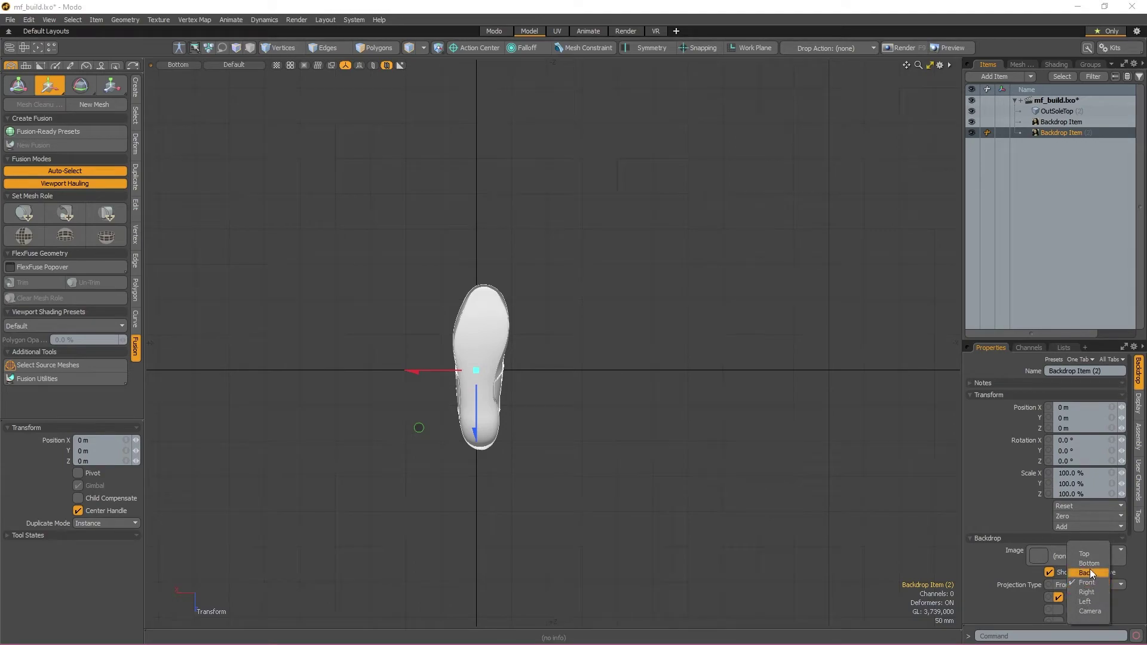
pyautogui.click(1084, 565)
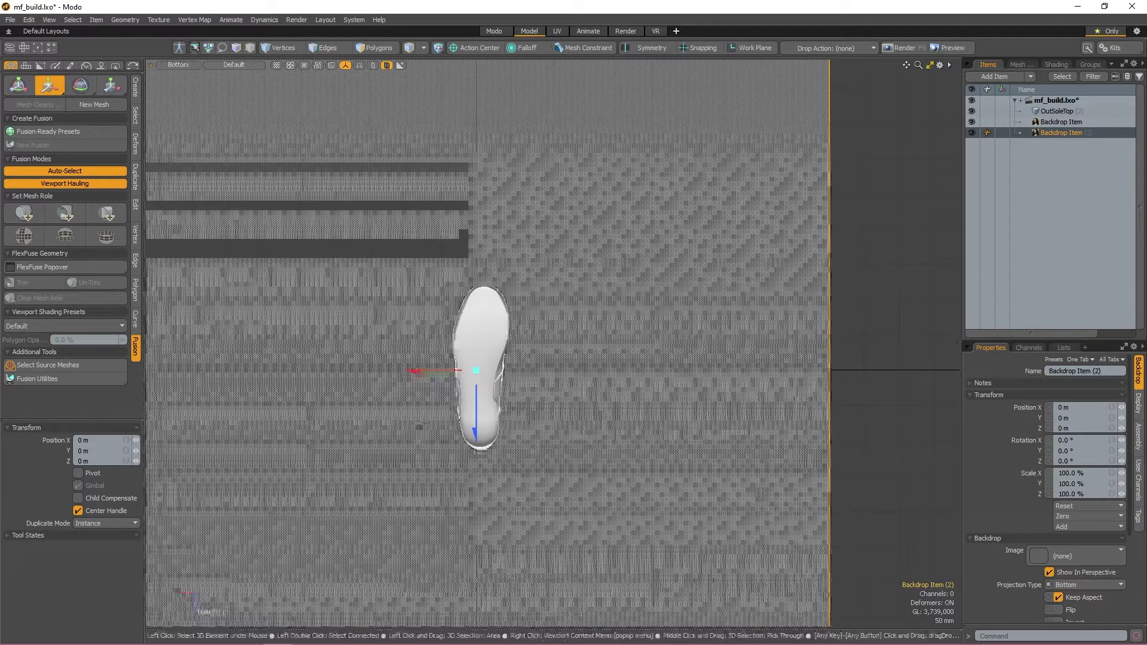
# - Load SHOE-GUIDE-2.png from the MIDSOLE ASSETS folder as the second backdrop's image
pyautogui.click(1070, 553)
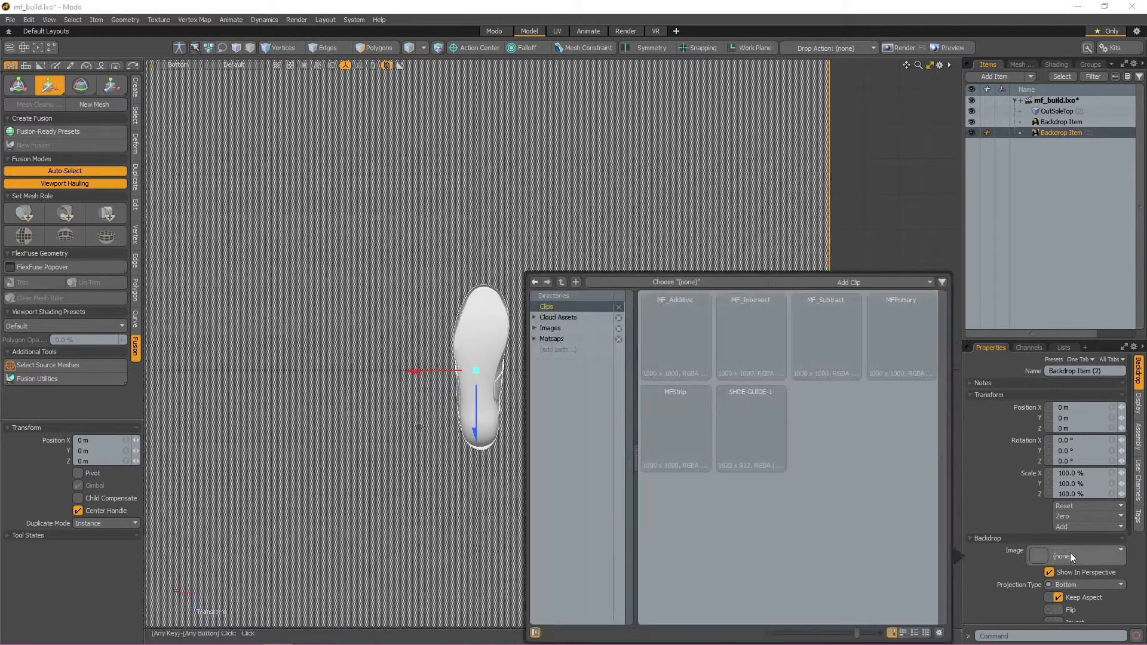
pyautogui.click(865, 282)
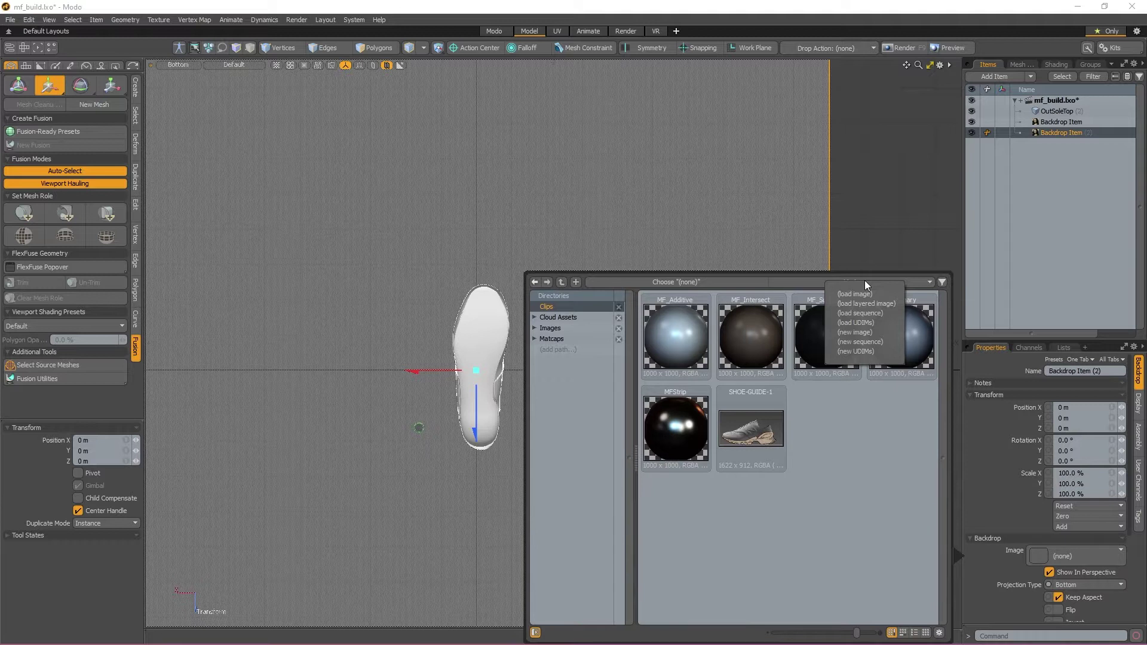
pyautogui.click(862, 293)
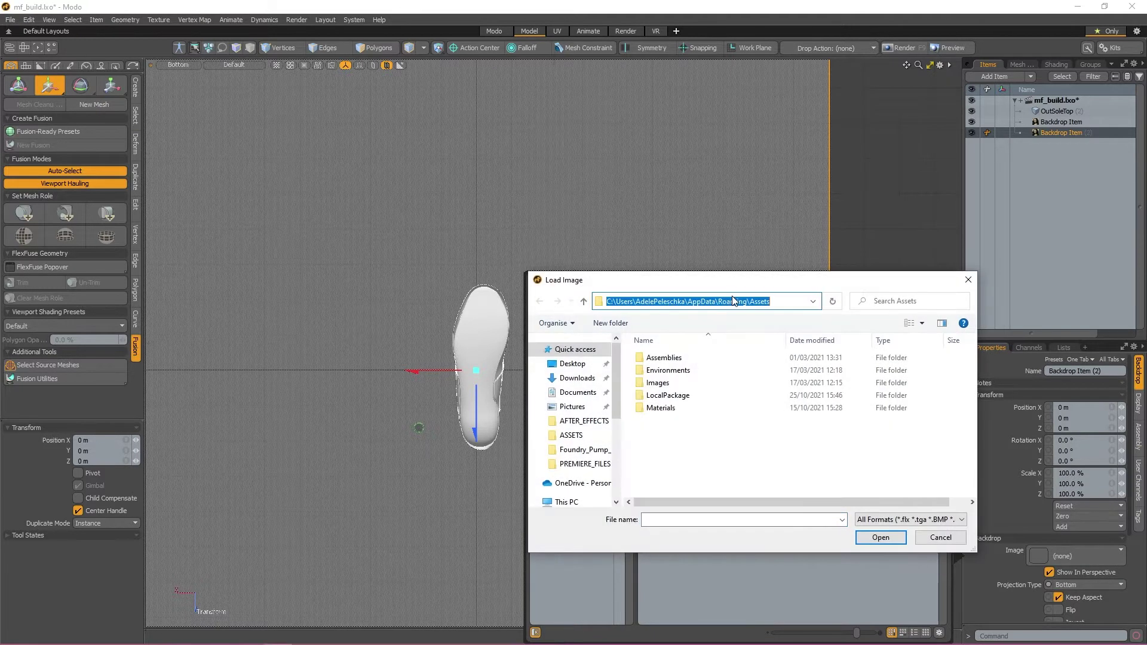
pyautogui.press('Return')
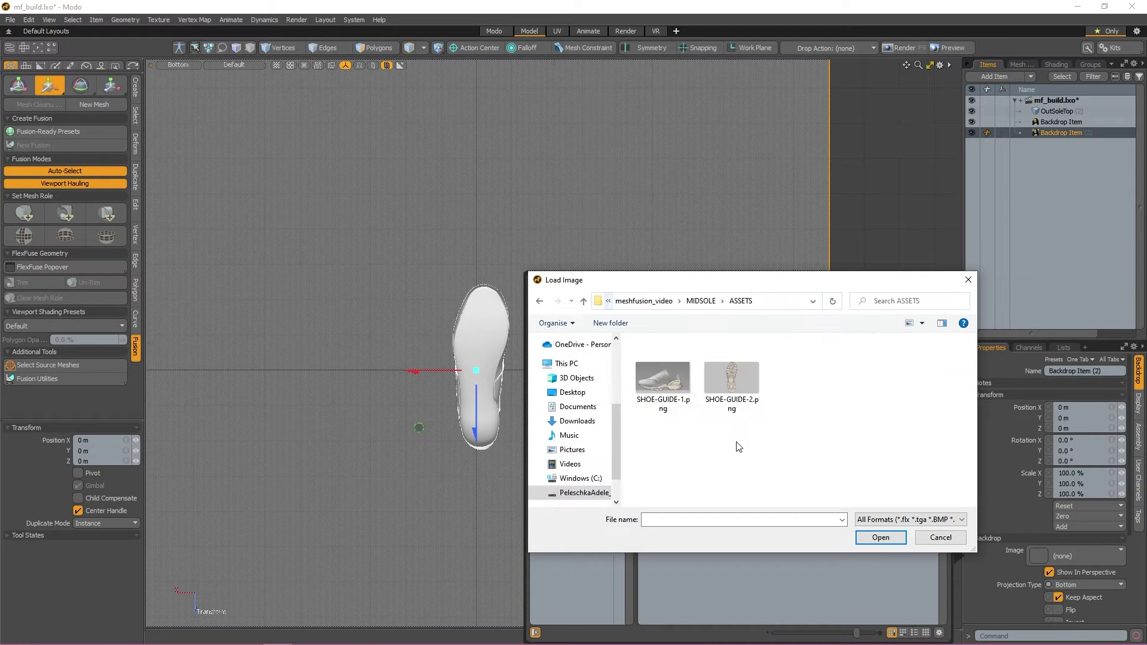
pyautogui.click(732, 377)
pyautogui.click(880, 537)
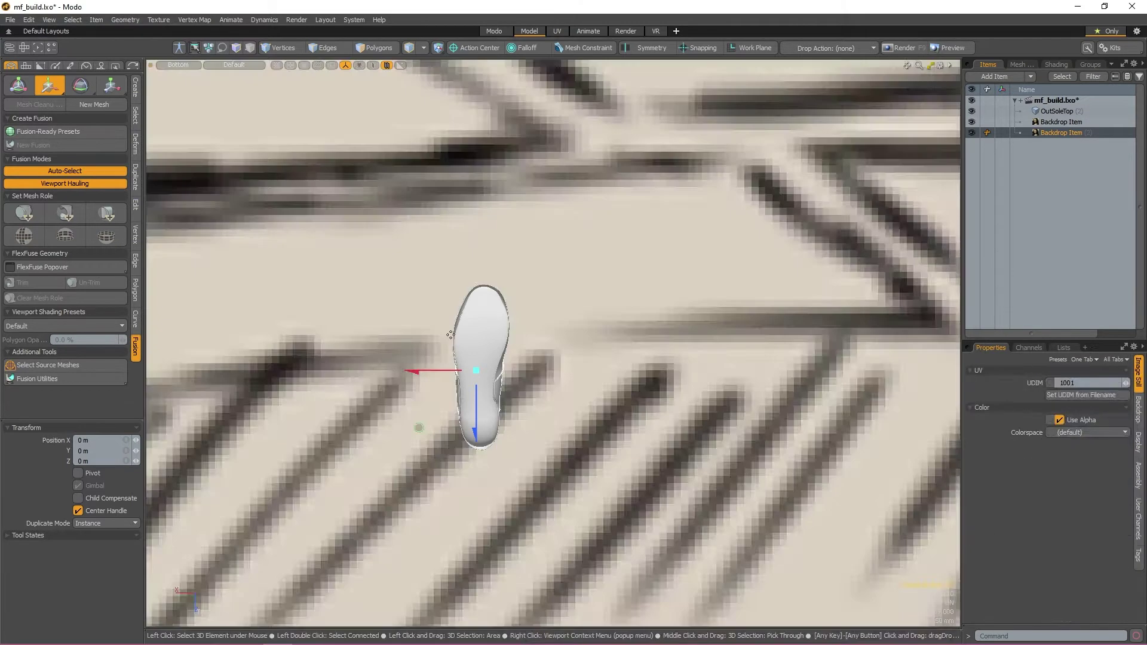
# - Reduce the bottom backdrop's scale to 2 % on all axes and enlarge it to about 2.72 %
pyautogui.click(1135, 411)
pyautogui.click(1110, 472)
pyautogui.write('2')
pyautogui.press('Return')
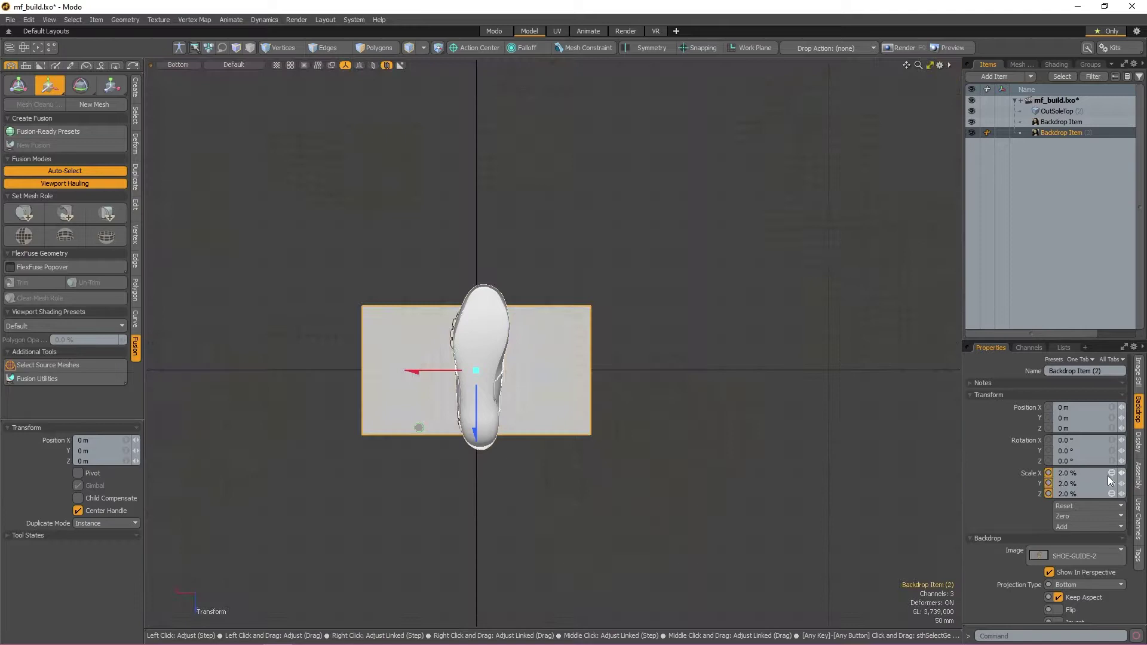
pyautogui.press('r')
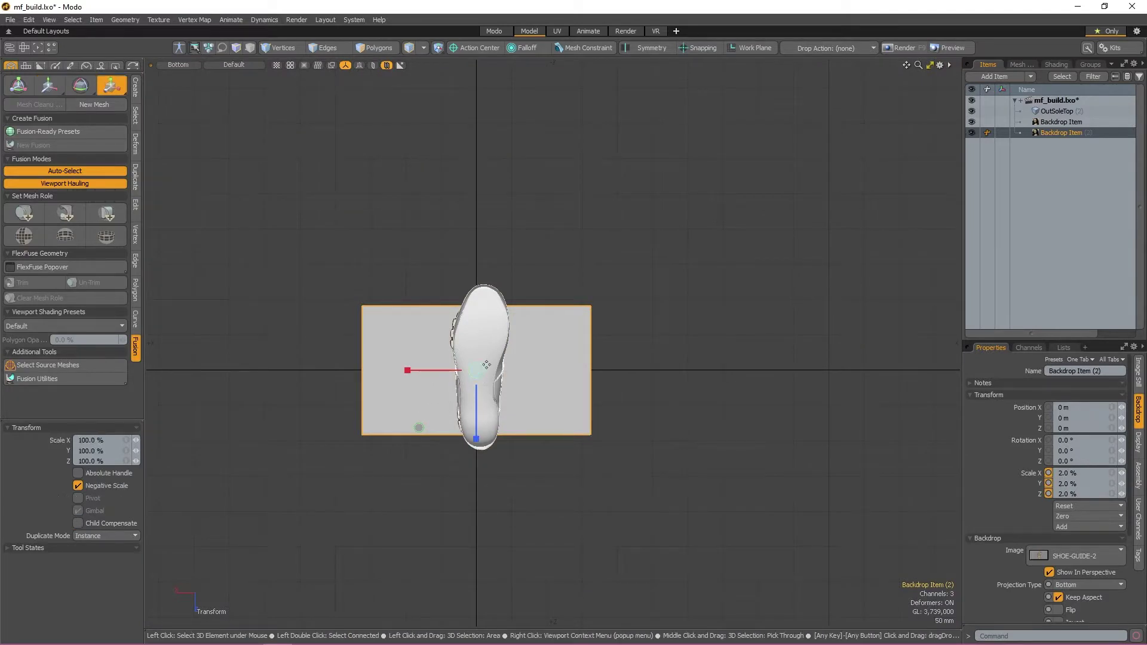
pyautogui.moveTo(481, 371); pyautogui.dragTo(520, 371)
# - Move the bottom backdrop beside the shoe to about X 93 mm and flip its image
pyautogui.press('w')
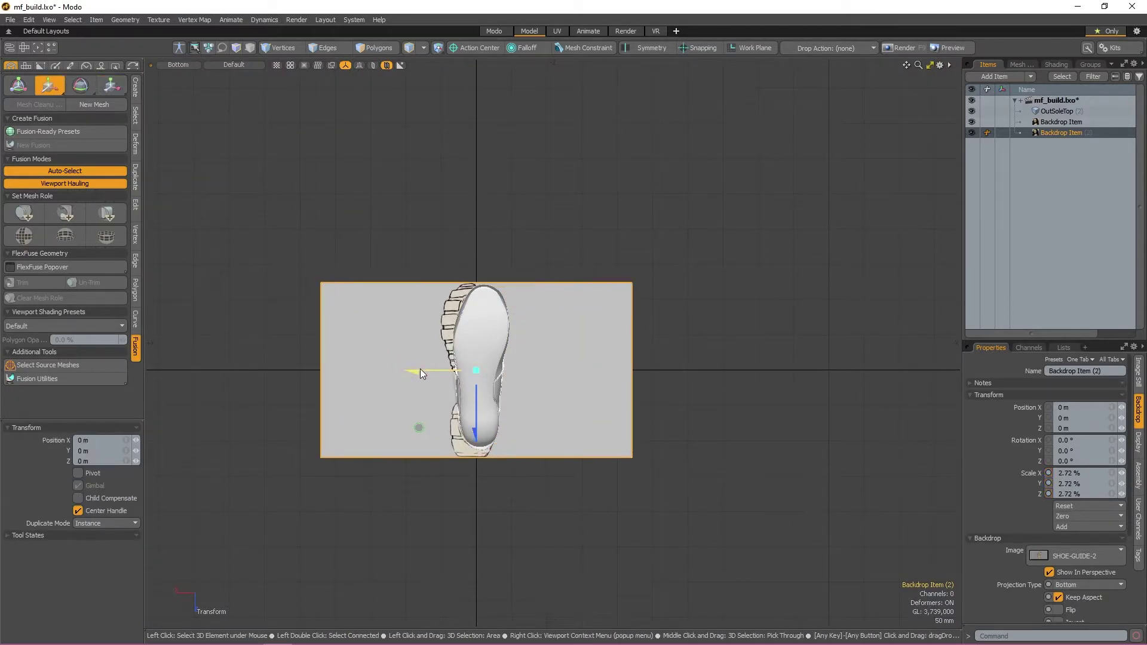
pyautogui.moveTo(422, 370)
pyautogui.mouseDown()
pyautogui.moveTo(432, 371)
pyautogui.moveTo(356, 371)
pyautogui.mouseUp()
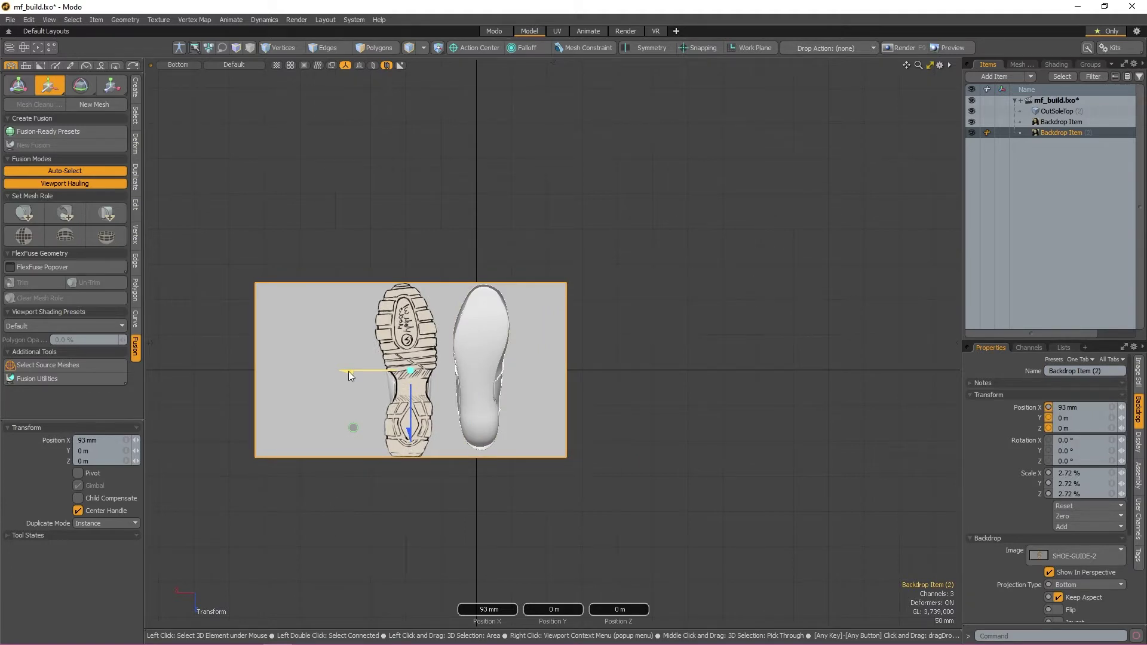
pyautogui.moveTo(349, 371); pyautogui.dragTo(349, 372)
pyautogui.scroll(-3, 1025, 530)
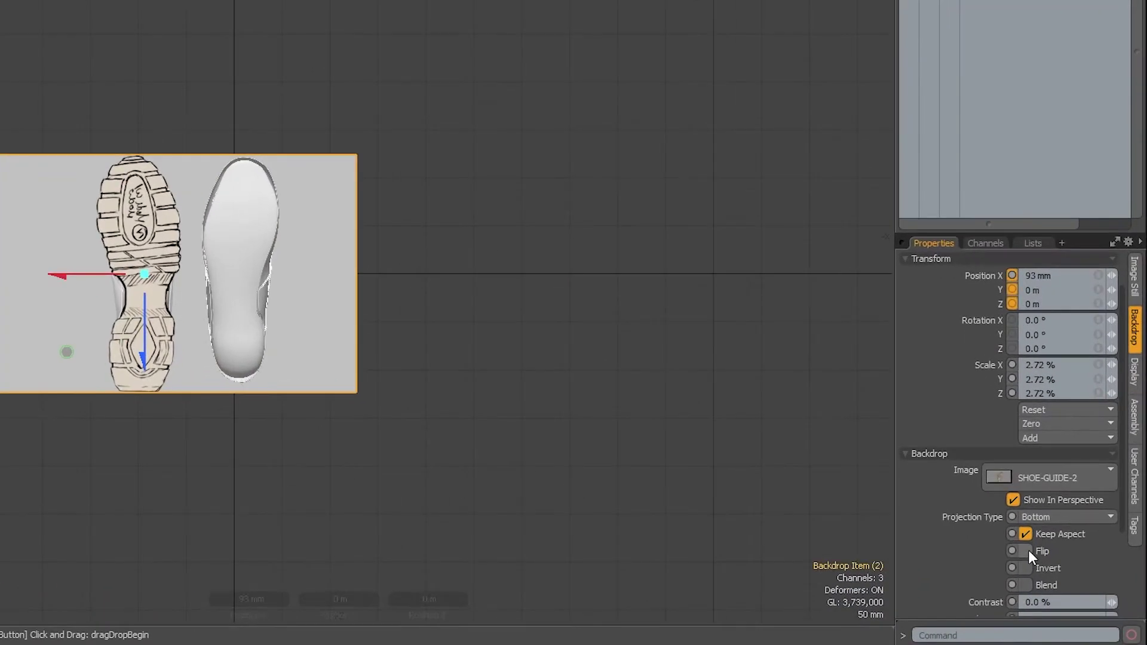
pyautogui.click(1027, 550)
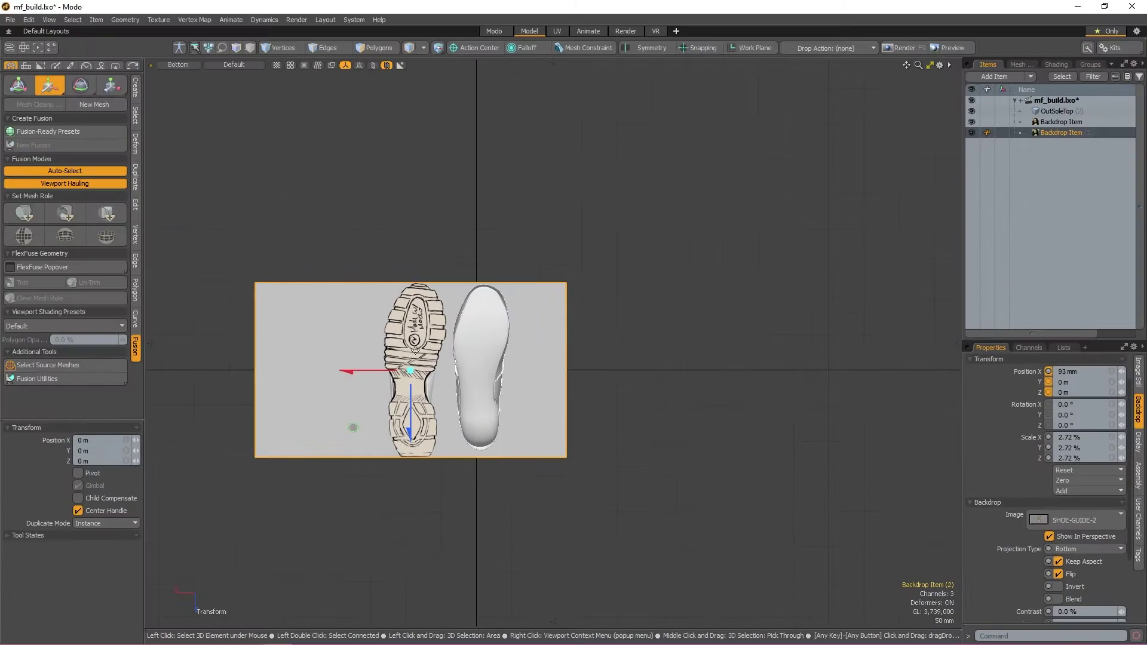
# - Fit the bottom backdrop to the sole outline at about 2.68 % scale and Z -4 mm, and shift it beside the shoe to X -112 mm
pyautogui.moveTo(352, 372); pyautogui.dragTo(418, 373)
pyautogui.moveTo(477, 422); pyautogui.dragTo(477, 417)
pyautogui.press('r')
pyautogui.moveTo(477, 368); pyautogui.dragTo(471, 368)
pyautogui.press('w')
pyautogui.moveTo(477, 422); pyautogui.dragTo(478, 424)
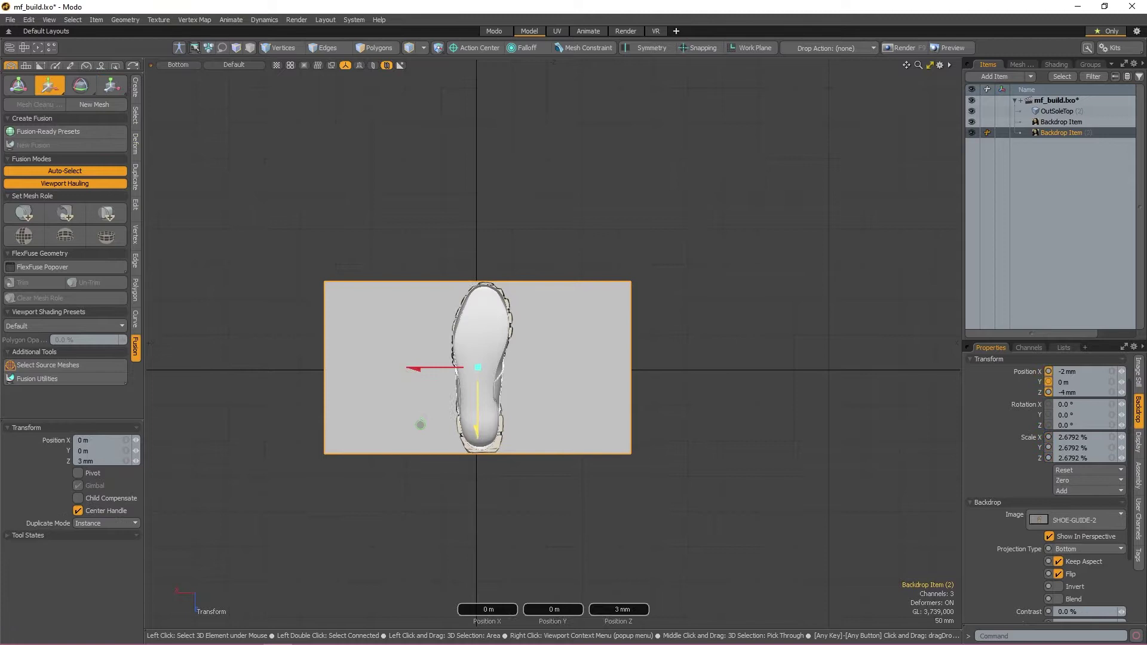
pyautogui.moveTo(417, 369); pyautogui.dragTo(494, 369)
pyautogui.hotkey('ctrl', 'space')
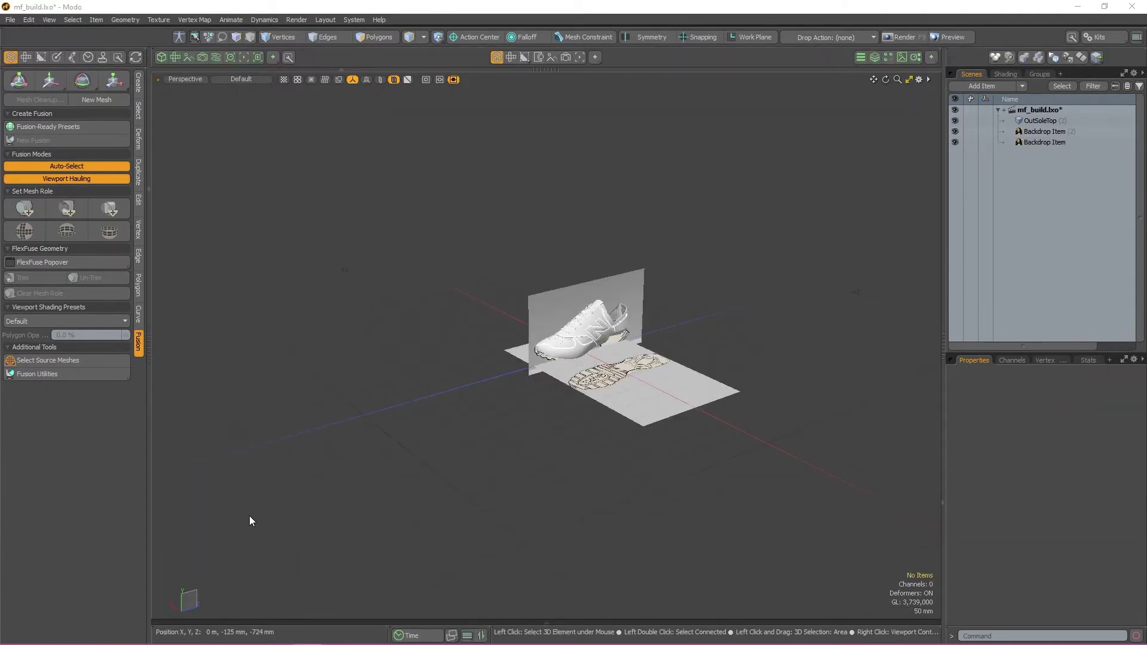
# - Turn off Show In Perspective for both backdrop items and lock them
pyautogui.click(1064, 132)
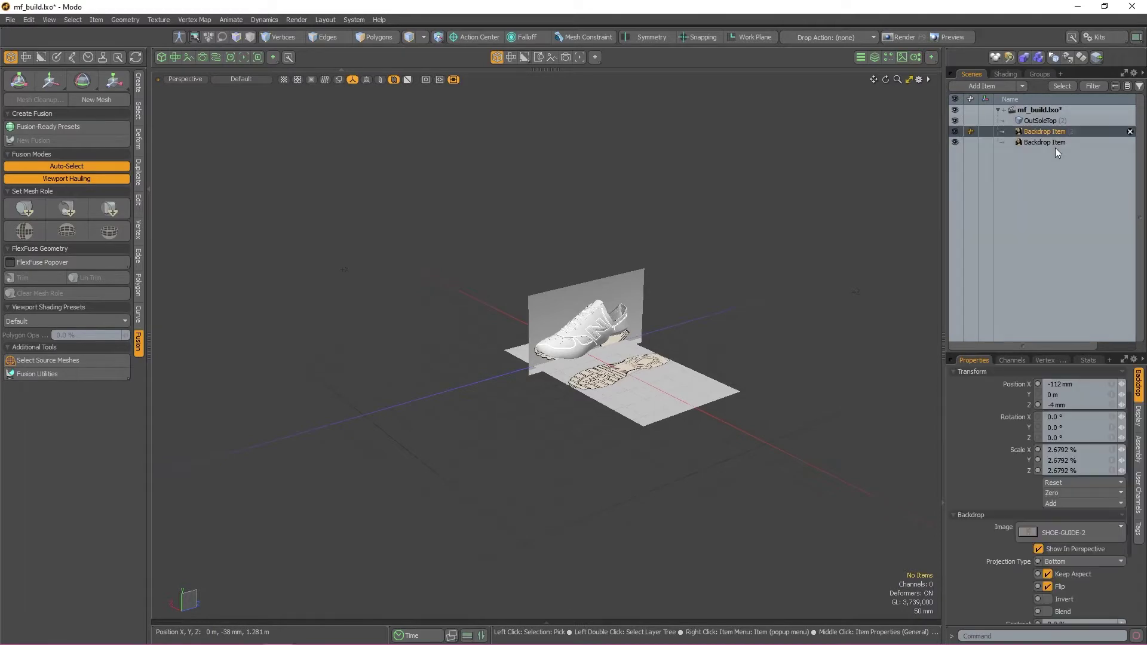
pyautogui.keyDown('shift'); pyautogui.click(1057, 145); pyautogui.keyUp('shift')
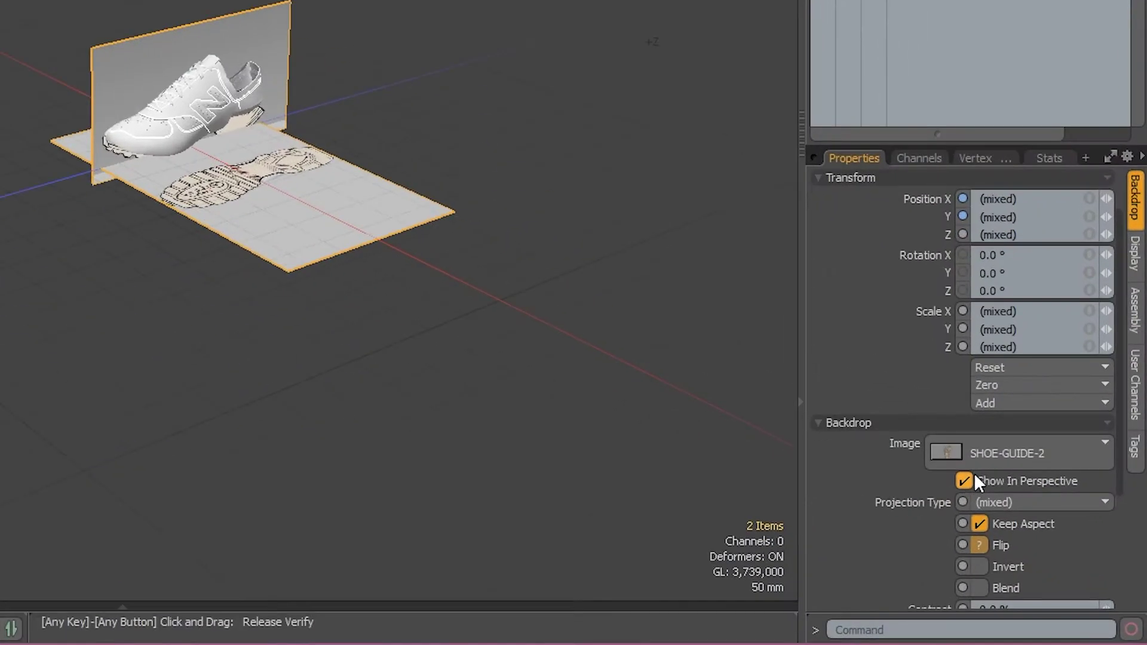
pyautogui.click(965, 480)
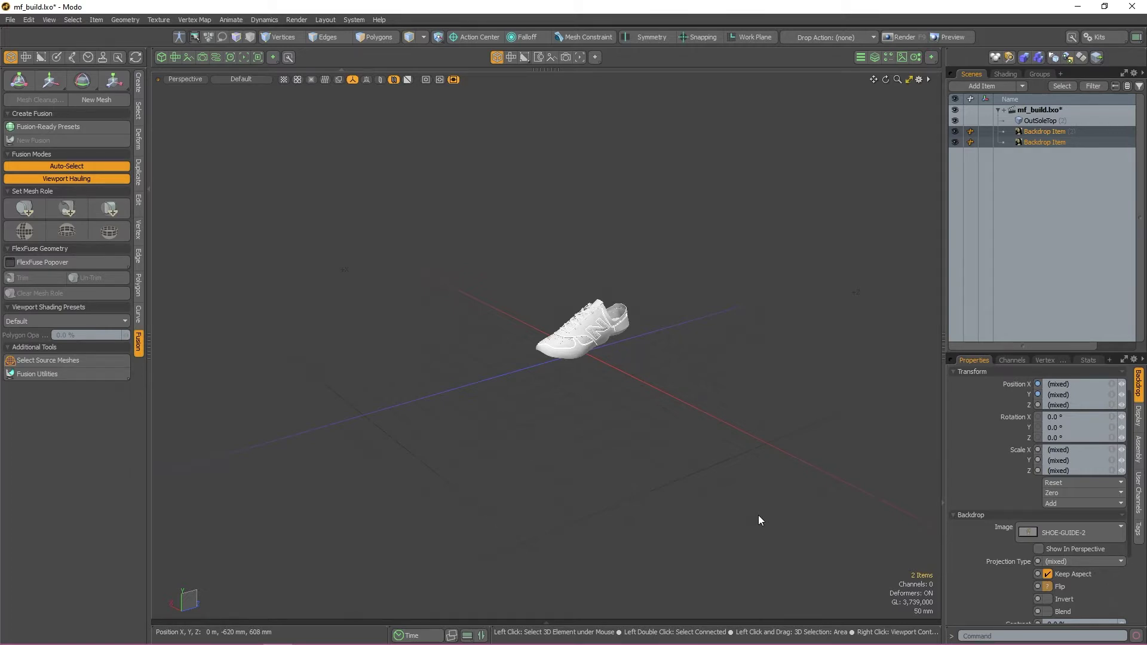
pyautogui.rightClick(1043, 143)
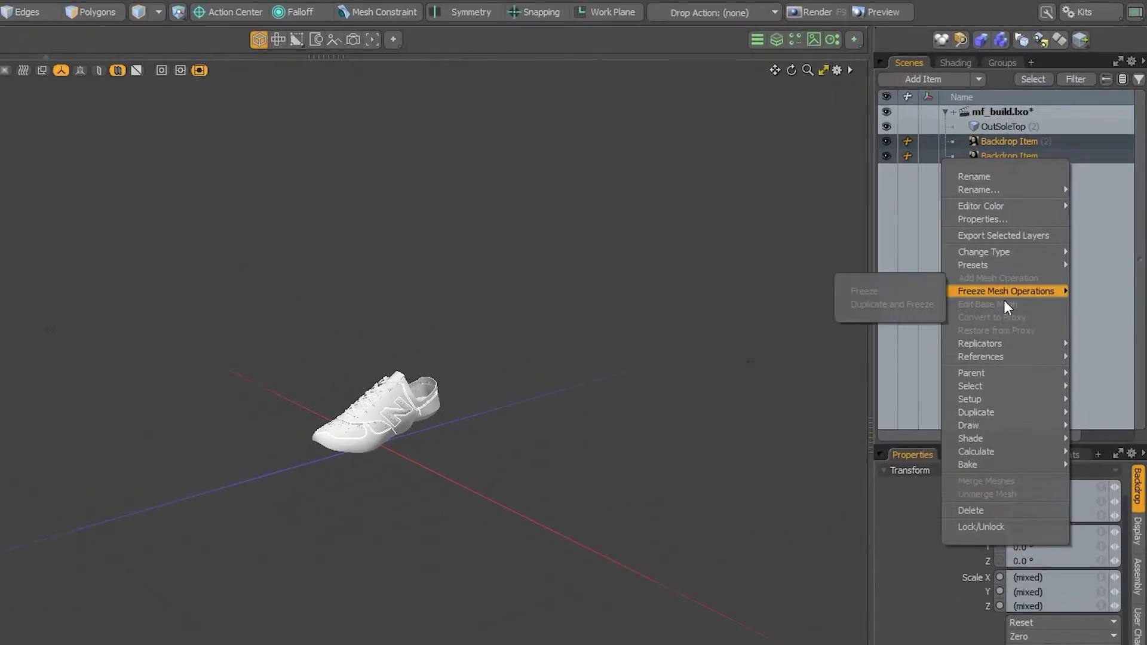
pyautogui.click(1006, 526)
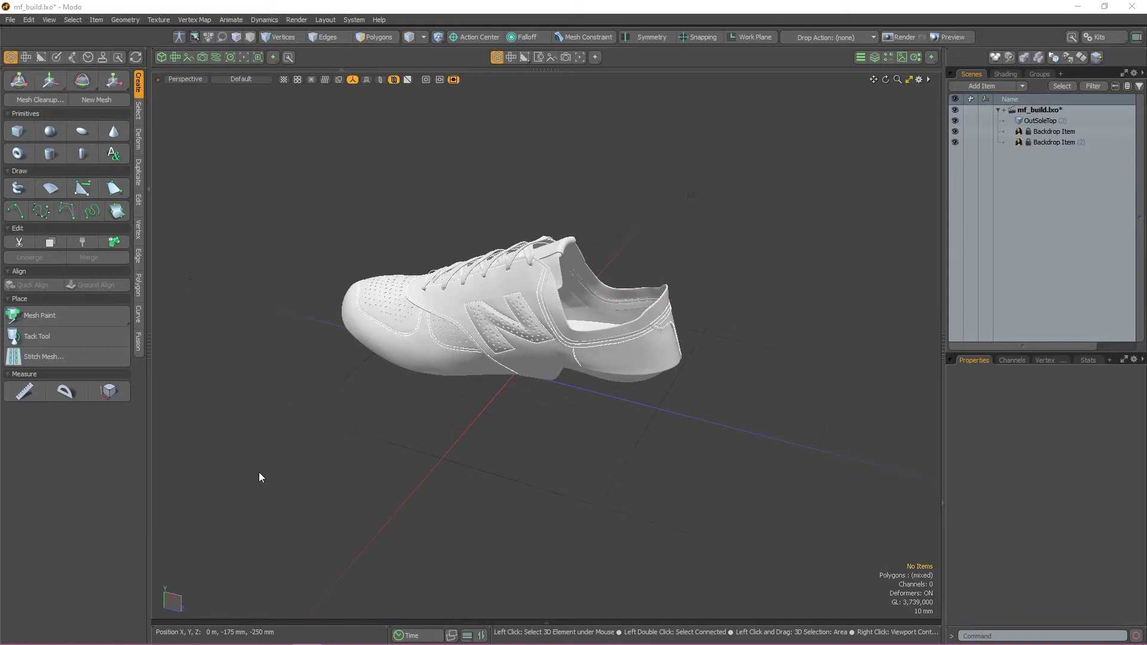
# - Add a cube mesh and scale it to 10 % in X, 12 % in Y and 25.5 % in Z so it covers the shoe's footprint
pyautogui.click(18, 131)
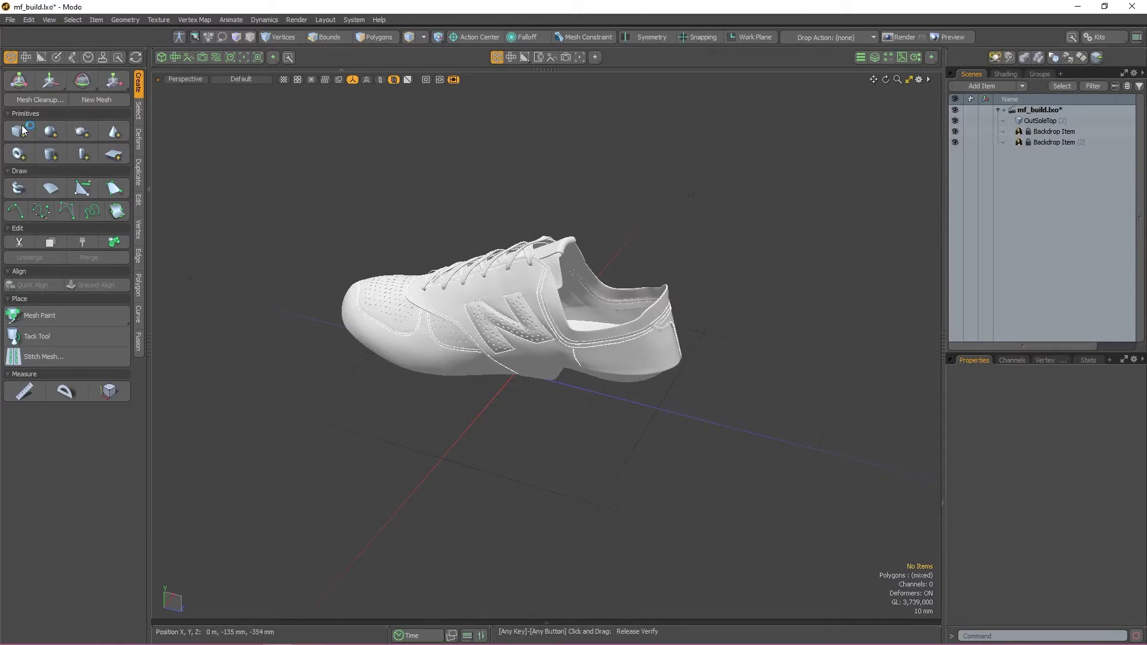
pyautogui.press('y')
pyautogui.moveTo(590, 402); pyautogui.dragTo(418, 401)
pyautogui.keyDown('alt'); pyautogui.moveTo(603, 411); pyautogui.dragTo(658, 407); pyautogui.keyUp('alt')
pyautogui.hotkey('ctrl', 'space')
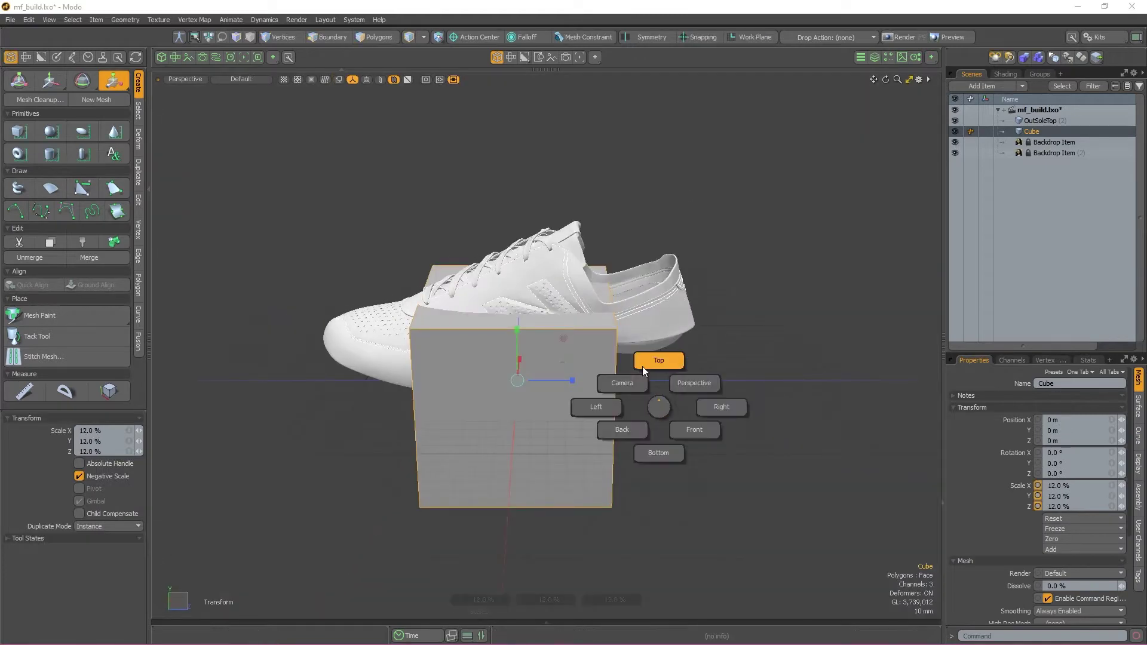
pyautogui.click(642, 367)
pyautogui.moveTo(615, 310); pyautogui.dragTo(546, 456)
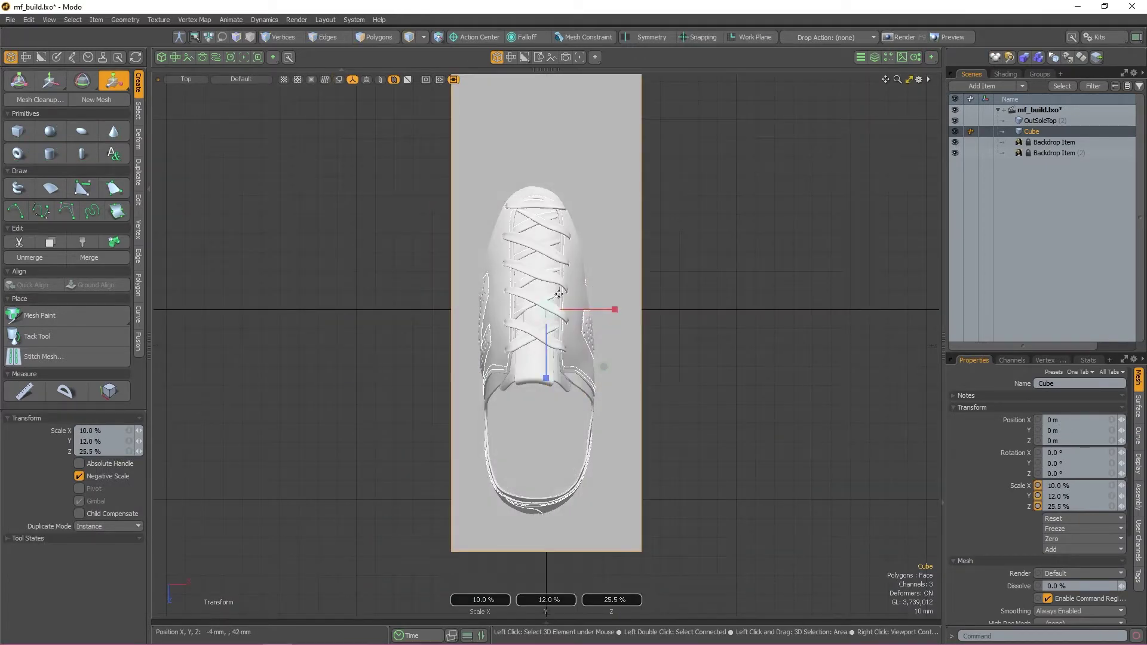
# - Move the cube to X -3.5 mm and Y -49 mm so it sits centred beneath the shoe
pyautogui.scroll(-1, 585, 319)
pyautogui.keyDown('alt'); pyautogui.moveTo(568, 284); pyautogui.dragTo(622, 345); pyautogui.keyUp('alt')
pyautogui.press('w')
pyautogui.hotkey('ctrl', 'space')
pyautogui.click(582, 312)
pyautogui.moveTo(546, 326); pyautogui.dragTo(545, 385)
pyautogui.keyDown('alt'); pyautogui.moveTo(281, 281); pyautogui.dragTo(226, 261); pyautogui.keyUp('alt')
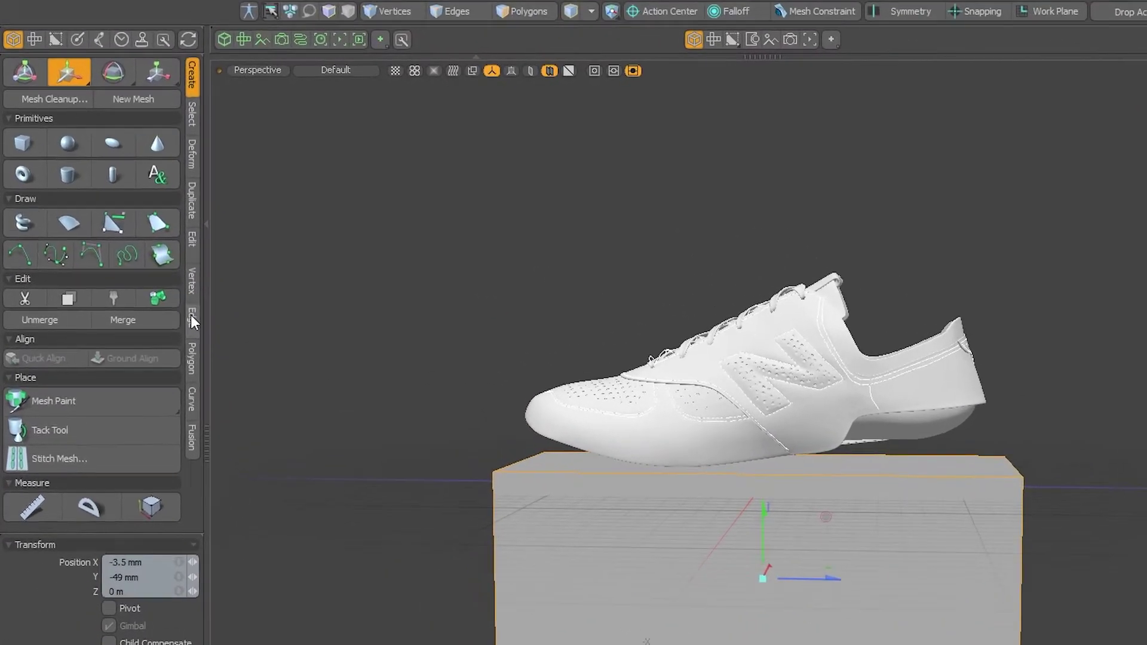
# - Add evenly spaced crosswise edge loops along the cube's length, splitting each section at 50 %
pyautogui.click(138, 255)
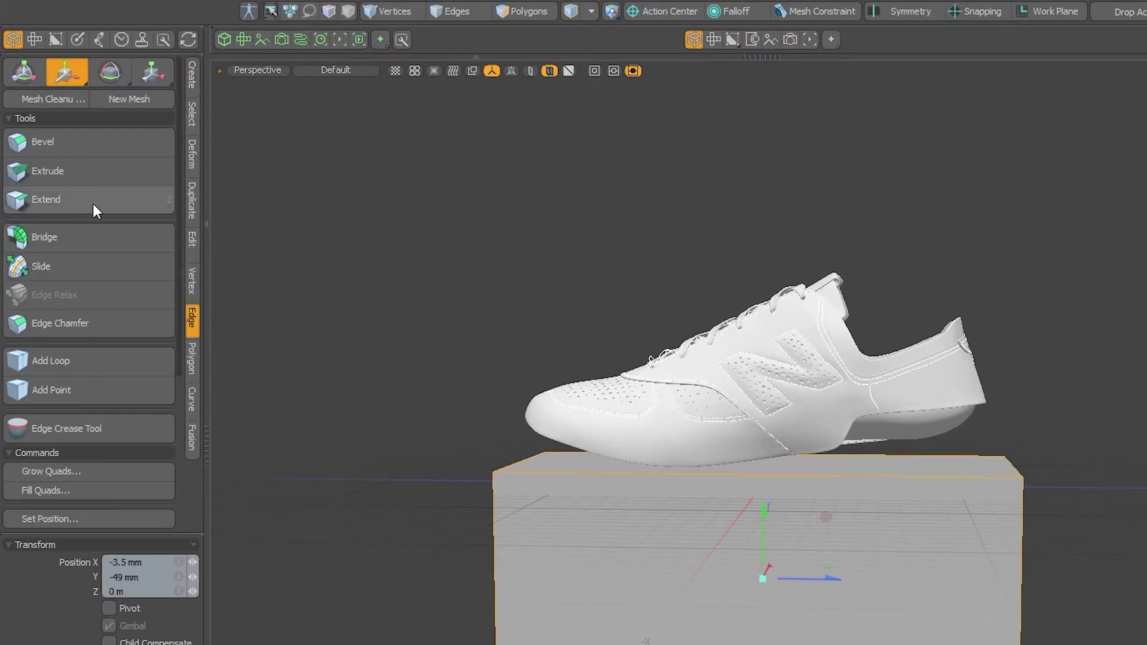
pyautogui.click(66, 358)
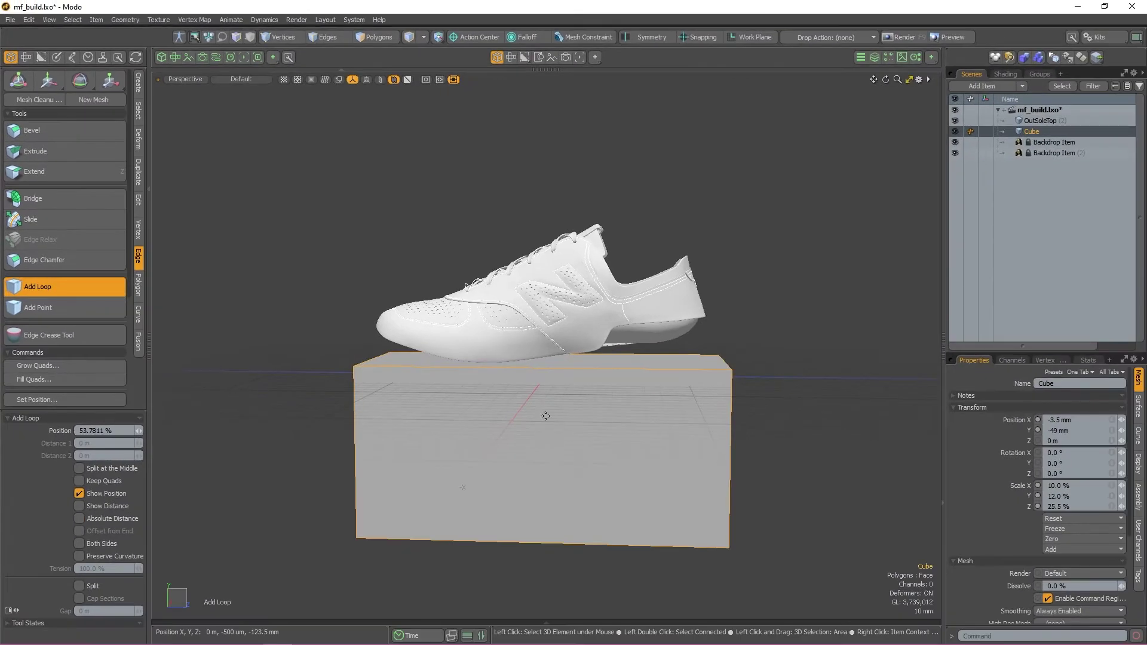
pyautogui.click(496, 368)
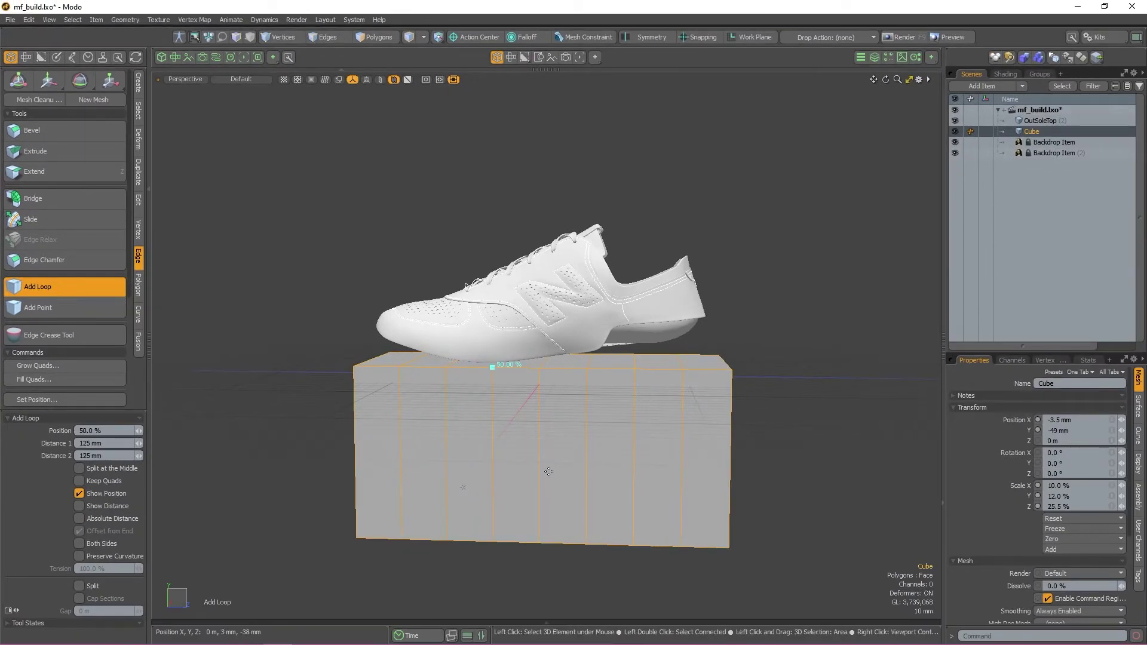
# - Viewed from above, scale the cube's edge loops at the forefoot and behind the toe to match the shoe's outline
pyautogui.hotkey('ctrl', 'space')
pyautogui.press('2')
pyautogui.doubleClick(608, 342)
pyautogui.press('r')
pyautogui.scroll(3, 630, 332)
pyautogui.moveTo(608, 343); pyautogui.dragTo(574, 330)
pyautogui.doubleClick(660, 330)
pyautogui.keyDown('alt'); pyautogui.keyDown('shift'); pyautogui.moveTo(657, 239); pyautogui.dragTo(675, 391); pyautogui.keyUp('shift'); pyautogui.keyUp('alt')
pyautogui.doubleClick(669, 371)
pyautogui.moveTo(596, 371); pyautogui.dragTo(583, 371)
pyautogui.doubleClick(670, 259)
pyautogui.moveTo(597, 259); pyautogui.dragTo(555, 259)
pyautogui.press('space')
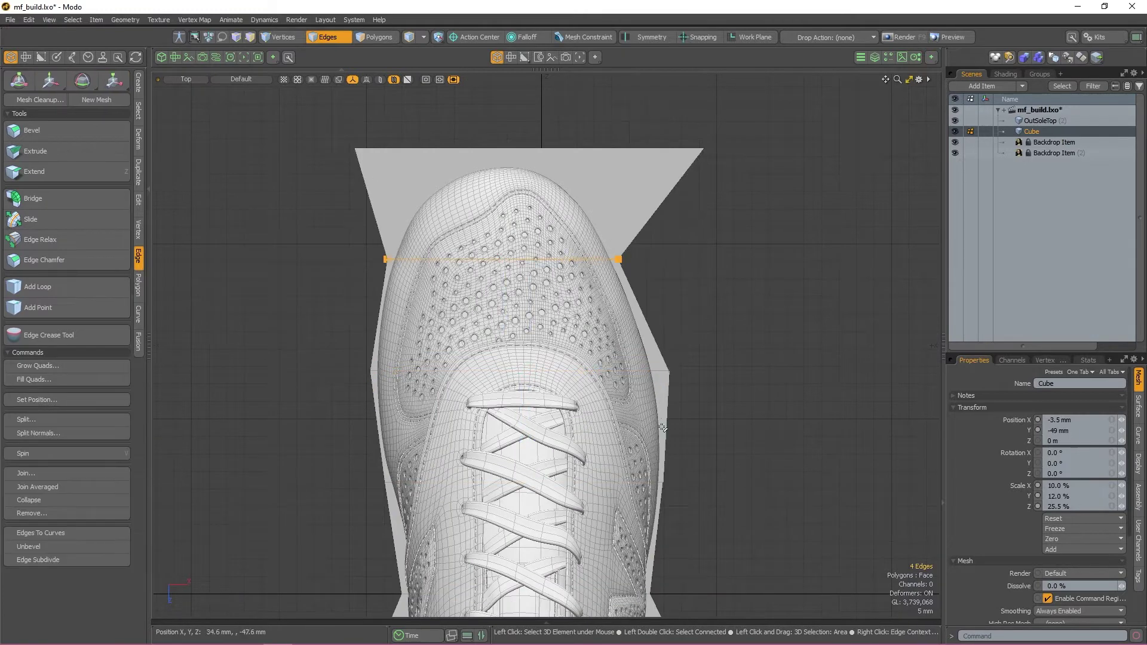
# - Reposition the edge loop at the ball of the foot and scale the next loop behind it to the shoe's outline
pyautogui.doubleClick(668, 371)
pyautogui.press('w')
pyautogui.moveTo(589, 371); pyautogui.dragTo(583, 371)
pyautogui.keyDown('alt'); pyautogui.keyDown('shift'); pyautogui.moveTo(657, 418); pyautogui.dragTo(654, 339); pyautogui.keyUp('shift'); pyautogui.keyUp('alt')
pyautogui.doubleClick(661, 404)
pyautogui.moveTo(521, 448); pyautogui.dragTo(521, 469)
pyautogui.press('r')
pyautogui.moveTo(589, 426); pyautogui.dragTo(603, 435)
# - Add one more crosswise edge loop behind the ball of the foot and scale it to the shoe's width
pyautogui.click(45, 286)
pyautogui.click(381, 364)
pyautogui.scroll(-1, 373, 385)
pyautogui.press('r')
pyautogui.doubleClick(666, 364)
pyautogui.press('r')
pyautogui.moveTo(593, 365); pyautogui.dragTo(577, 519)
# - Scale the midfoot edge loop inward and shift it so it follows the sides of the shoe
pyautogui.doubleClick(584, 238)
pyautogui.press('r')
pyautogui.moveTo(584, 239); pyautogui.dragTo(479, 275)
pyautogui.press('w')
pyautogui.keyDown('alt'); pyautogui.keyDown('shift'); pyautogui.moveTo(651, 538); pyautogui.dragTo(605, 123); pyautogui.keyUp('shift'); pyautogui.keyUp('alt')
# - Scale the edge loops alongside the shoe opening and near the heel to the width of the shoe
pyautogui.doubleClick(597, 365)
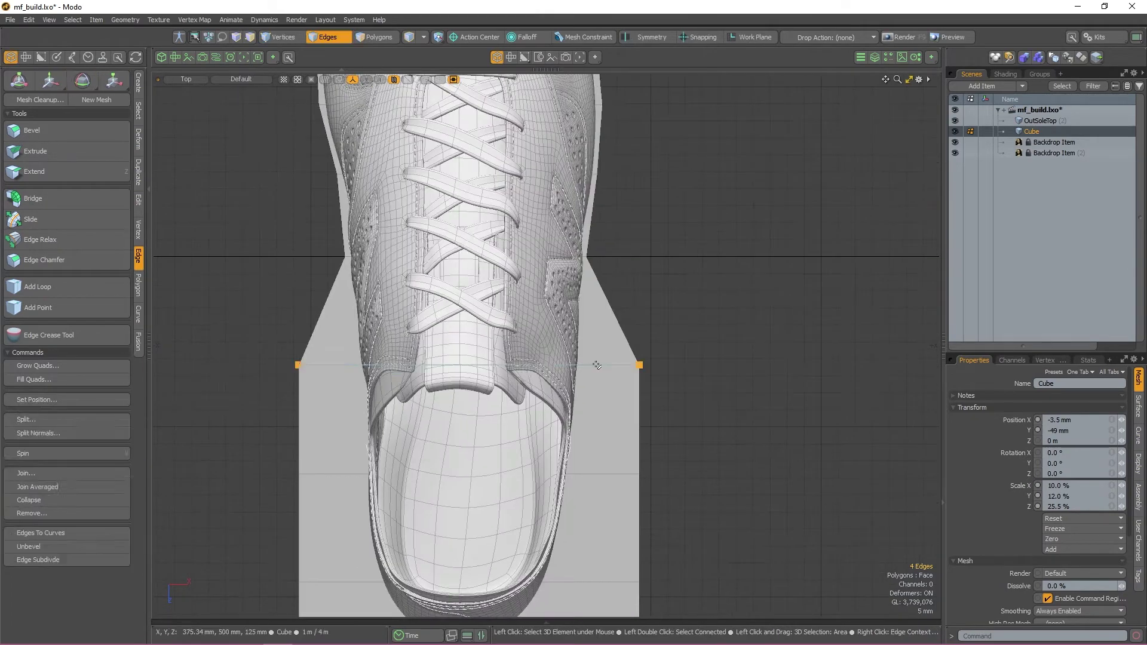
pyautogui.hotkey('ctrl', 'z')
pyautogui.hotkey('ctrl', 'z')
pyautogui.hotkey('ctrl', 'z')
pyautogui.hotkey('ctrl', 'z')
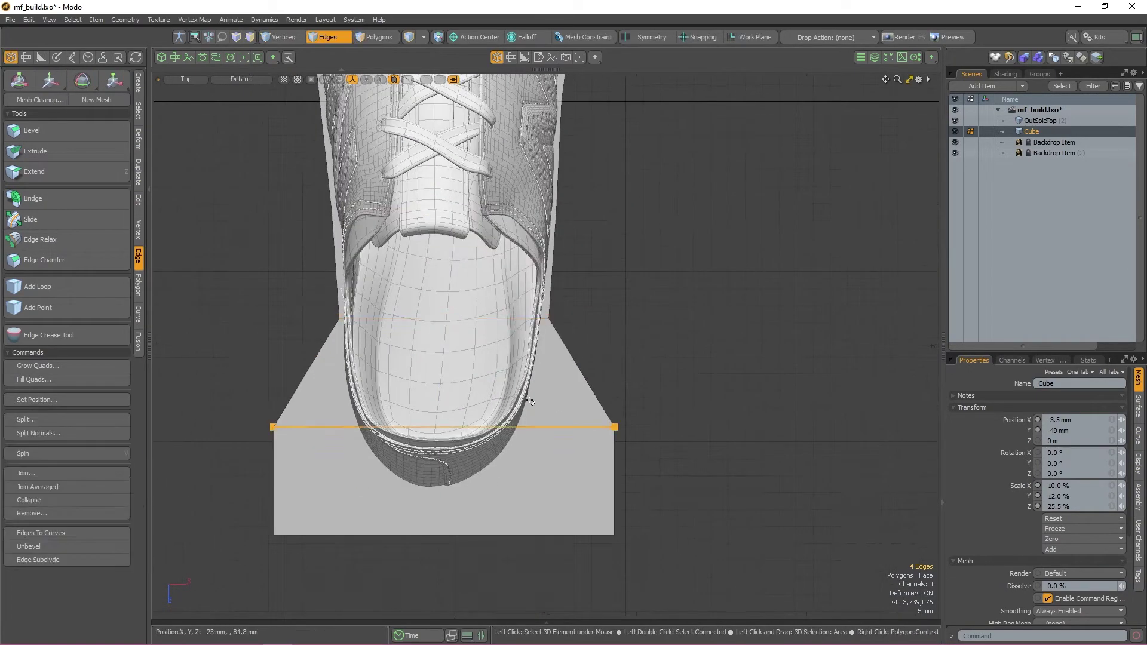
pyautogui.hotkey('ctrl', 'z')
pyautogui.hotkey('ctrl', 'z')
pyautogui.hotkey('ctrl', 'z')
pyautogui.hotkey('ctrl', 'z')
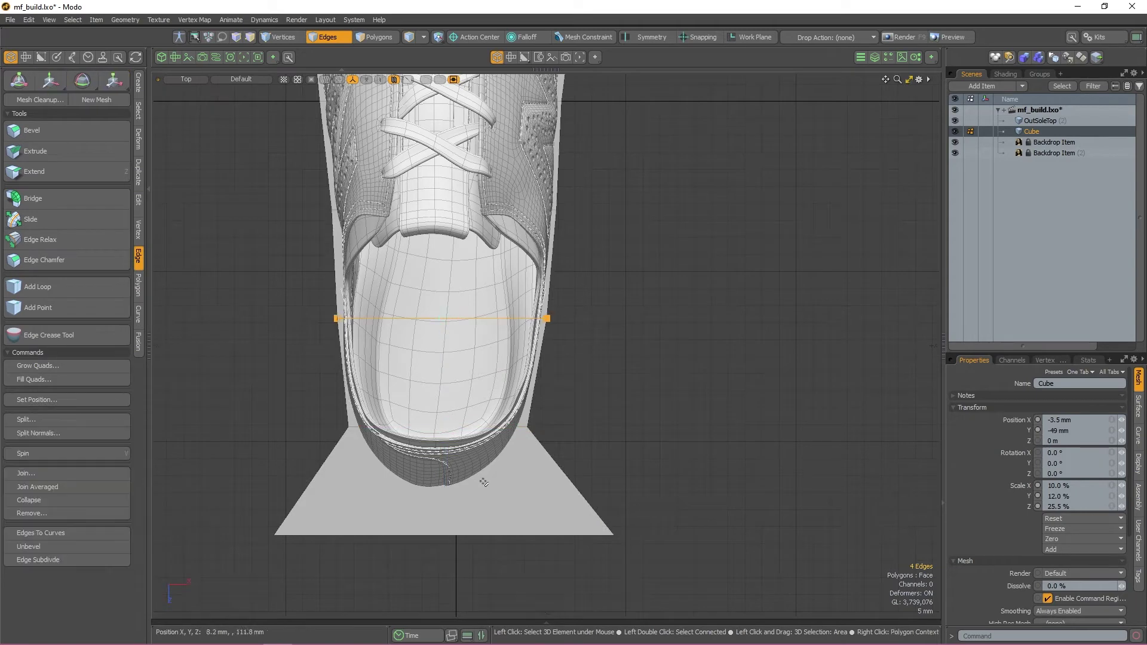
# - Narrow the edges at the block's heel end and move them forward to the back of the shoe
pyautogui.hotkey('ctrl', 'z')
pyautogui.hotkey('ctrl', 'z')
pyautogui.hotkey('ctrl', 'z')
pyautogui.hotkey('ctrl', 'z')
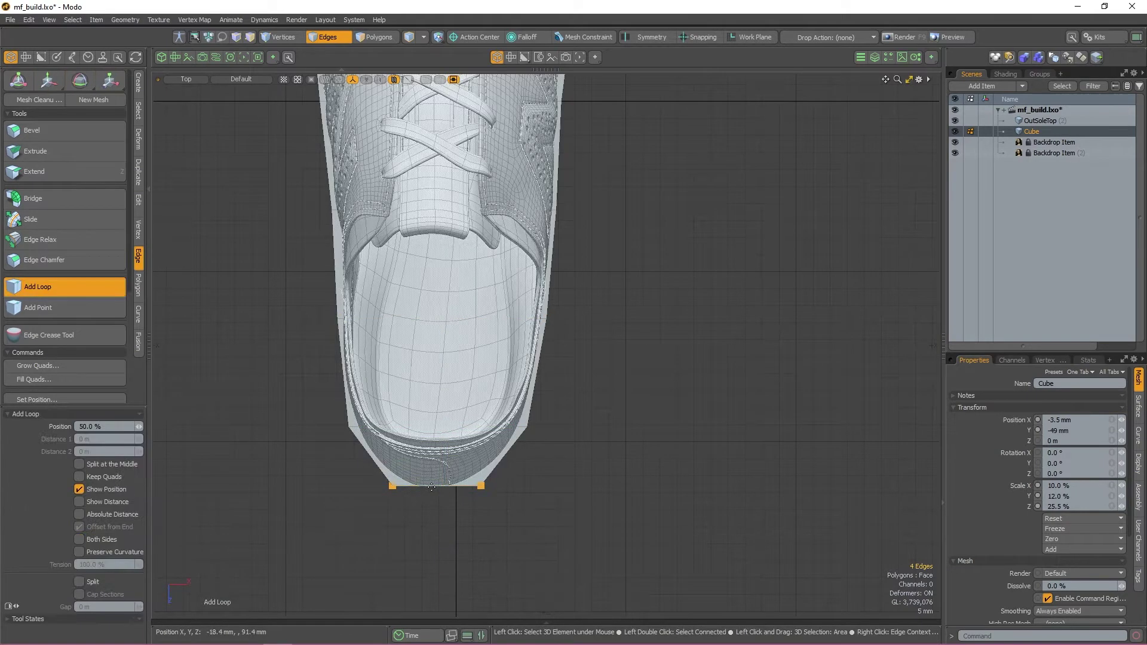
# - Add a lengthwise edge loop through the block's middle at 50 % and pull the heel's centre edge backward
pyautogui.click(431, 487)
pyautogui.press('space')
pyautogui.click(435, 486)
pyautogui.press('w')
pyautogui.moveTo(435, 486); pyautogui.dragTo(436, 496)
pyautogui.press('space')
# - Push the centre vertical edge of the block's toe end forward past the tip of the shoe
pyautogui.keyDown('alt'); pyautogui.moveTo(431, 304); pyautogui.dragTo(457, 360); pyautogui.keyUp('alt')
pyautogui.scroll(1, 458, 360)
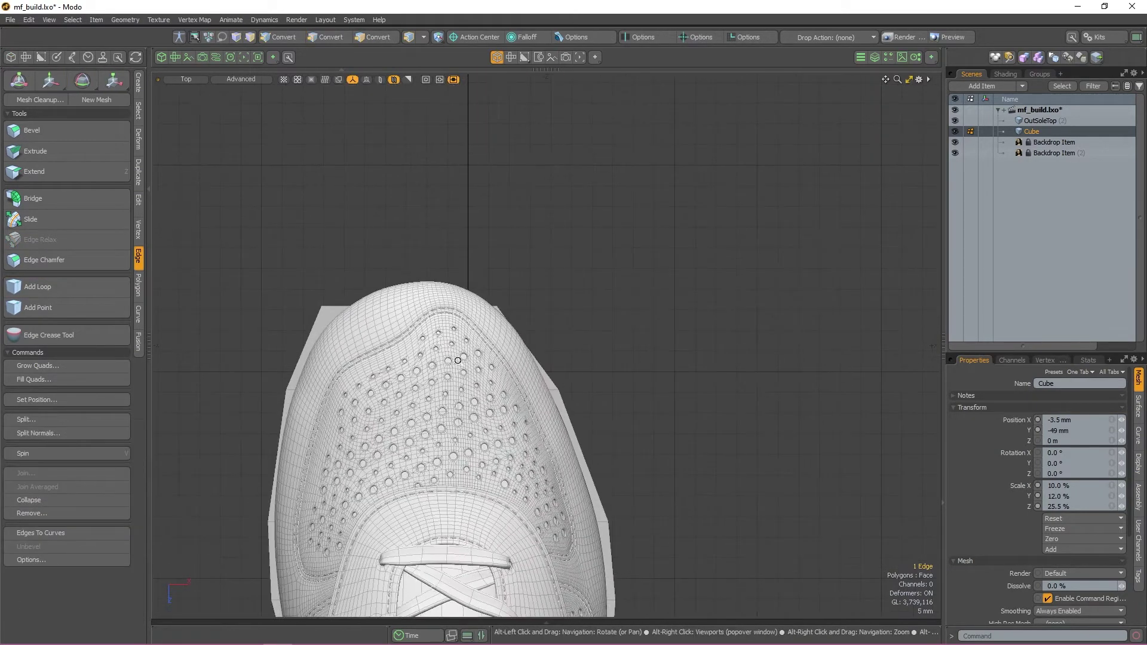
pyautogui.hotkey('ctrl', 'z')
pyautogui.hotkey('ctrl', 'z')
pyautogui.hotkey('ctrl', 'z')
pyautogui.hotkey('ctrl', 'z')
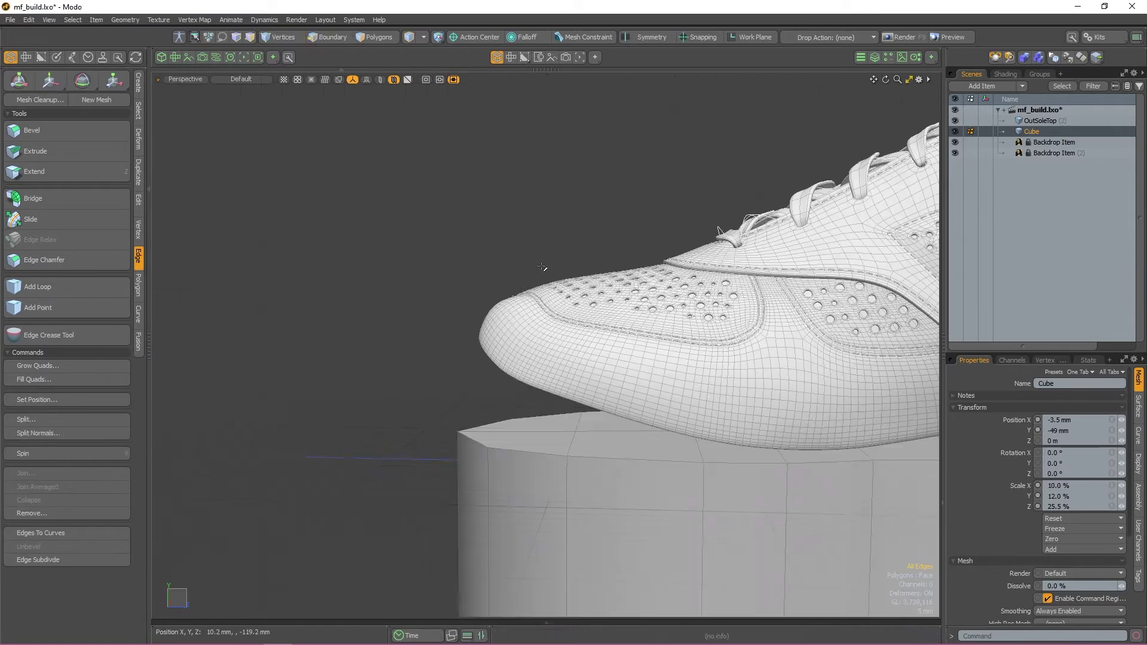
# - Select a vertical corner edge at the block's toe and move it to follow the toe outline from above
pyautogui.keyDown('alt'); pyautogui.moveTo(543, 267); pyautogui.dragTo(687, 335); pyautogui.keyUp('alt')
pyautogui.click(695, 510)
pyautogui.hotkey('ctrl', 'space')
pyautogui.click(694, 464)
pyautogui.press('w')
pyautogui.moveTo(323, 315); pyautogui.dragTo(321, 323)
pyautogui.press('space')
# - Adjust the toe's other corner edge from above and move its centre edge by -200 um in X and 2 mm in Z
pyautogui.hotkey('ctrl', 'space')
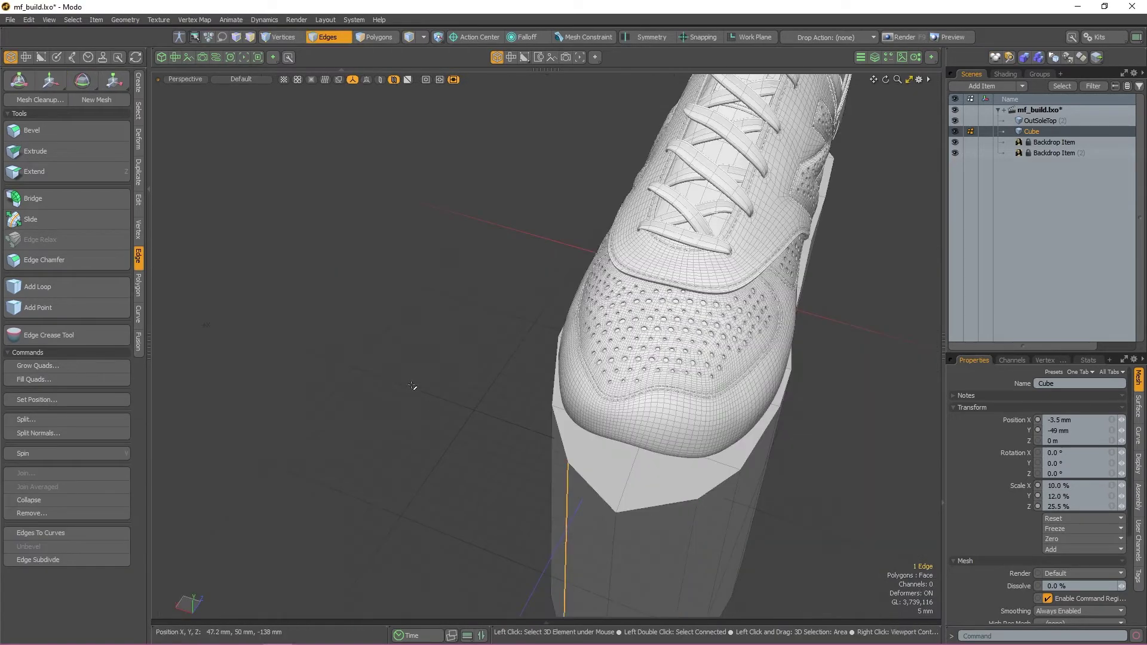
pyautogui.hotkey('ctrl', 'space')
pyautogui.press('w')
pyautogui.moveTo(496, 305); pyautogui.dragTo(500, 297)
pyautogui.press('space')
pyautogui.click(408, 264)
pyautogui.press('w')
pyautogui.moveTo(408, 264); pyautogui.dragTo(407, 271)
# - Move the heel's corner edges to round the block's heel outline, shifting the last one by X -2.5 mm and Z -3 mm
pyautogui.keyDown('alt'); pyautogui.moveTo(437, 358); pyautogui.dragTo(463, 259); pyautogui.keyUp('alt')
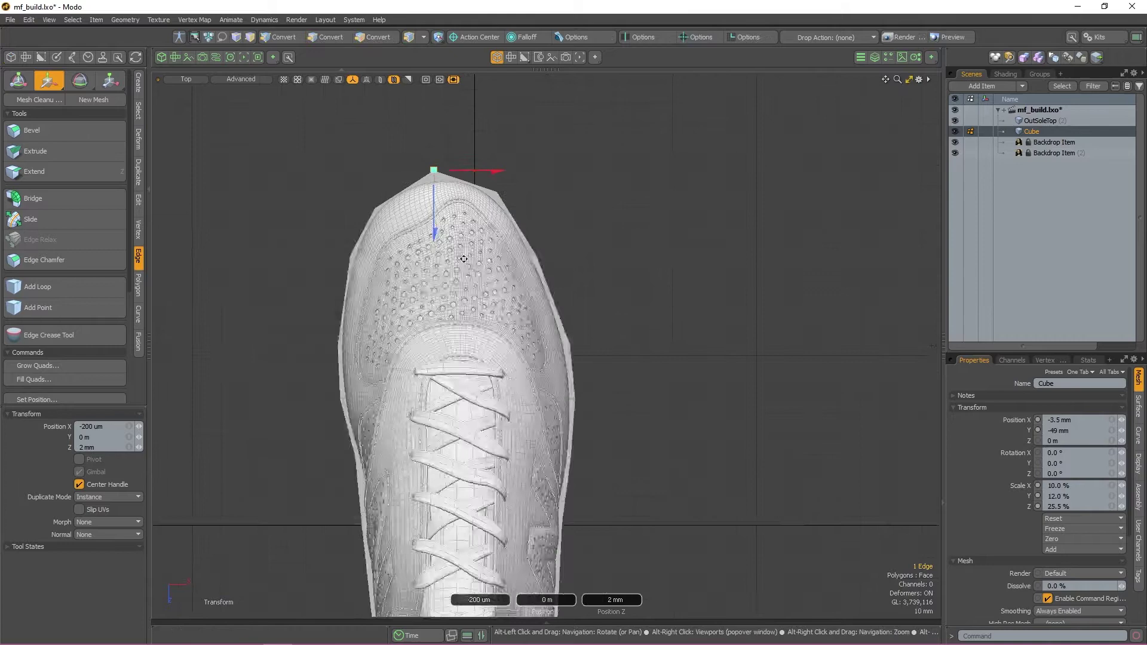
pyautogui.hotkey('ctrl', 'z')
pyautogui.hotkey('ctrl', 'z')
pyautogui.hotkey('ctrl', 'z')
pyautogui.hotkey('ctrl', 'z')
pyautogui.hotkey('ctrl', 'space')
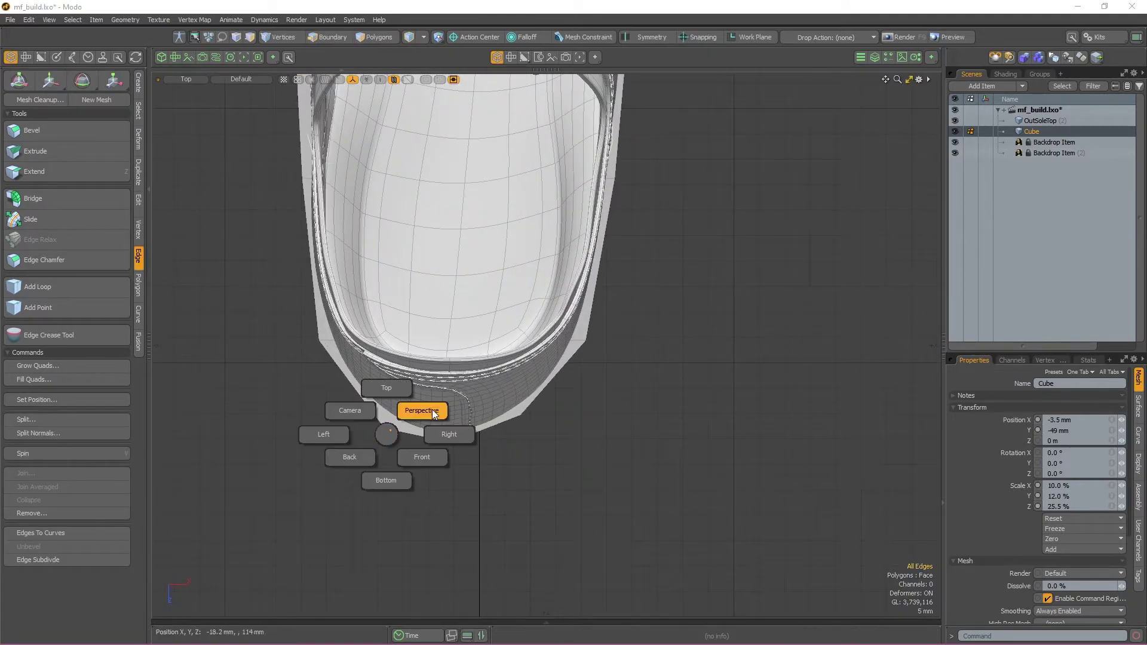
pyautogui.click(421, 411)
pyautogui.hotkey('ctrl', 'z')
pyautogui.hotkey('ctrl', 'z')
pyautogui.hotkey('ctrl', 'z')
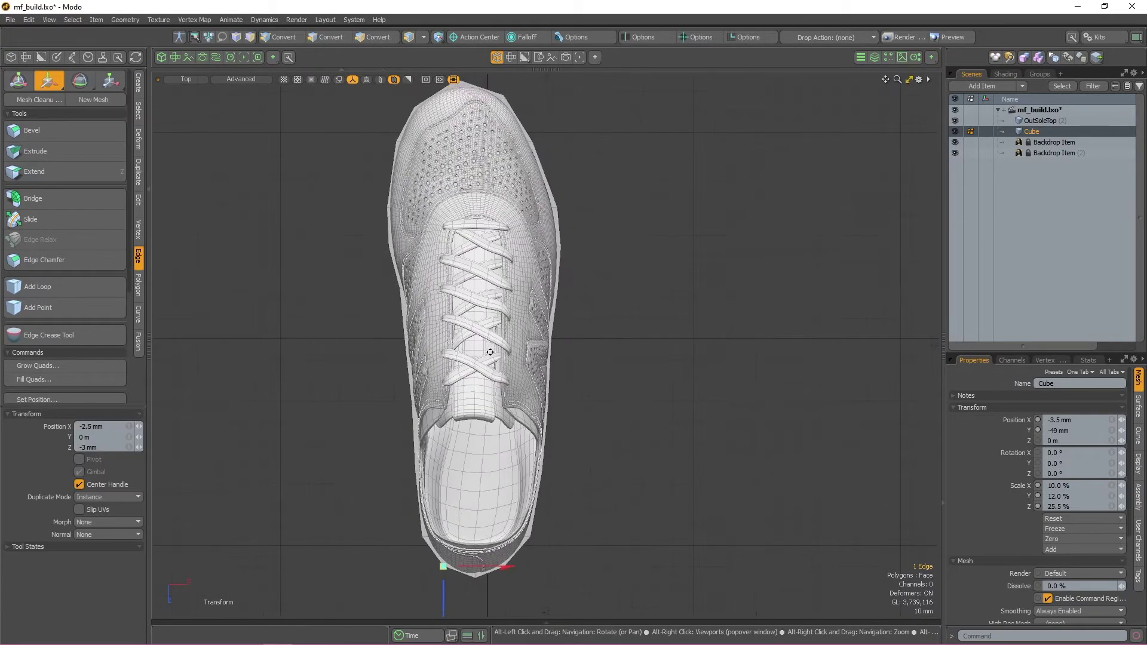
pyautogui.hotkey('ctrl', 'z')
# - In the side view, move the whole block mesh up so it overlaps the lower part of the shoe
pyautogui.hotkey('ctrl', 'space')
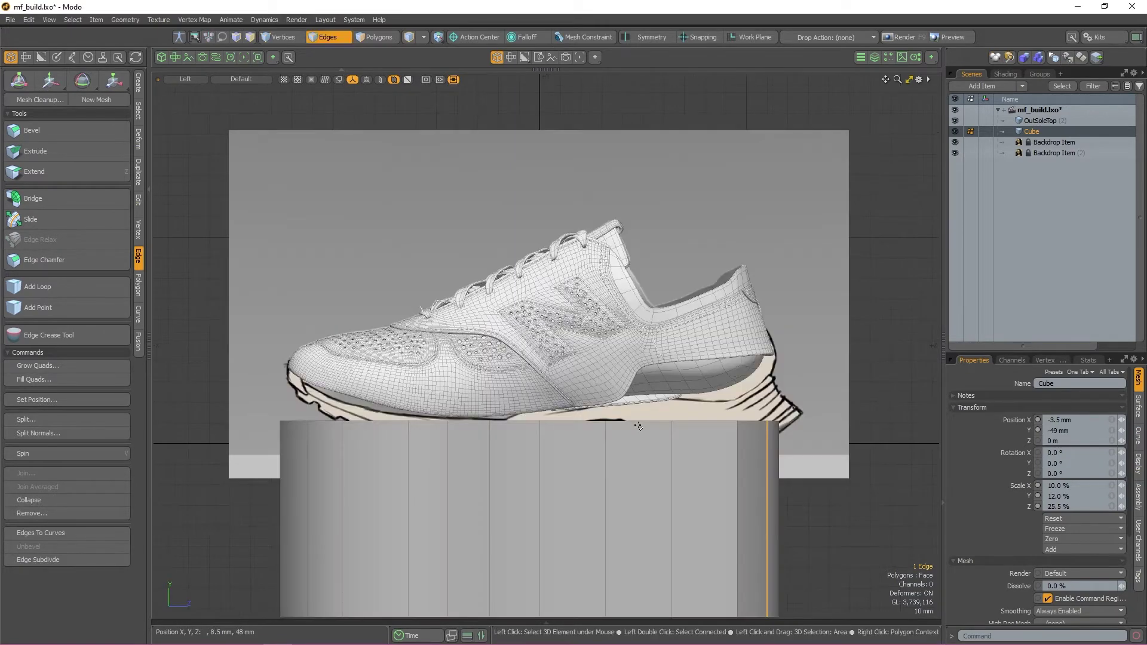
pyautogui.click(712, 482)
pyautogui.press('w')
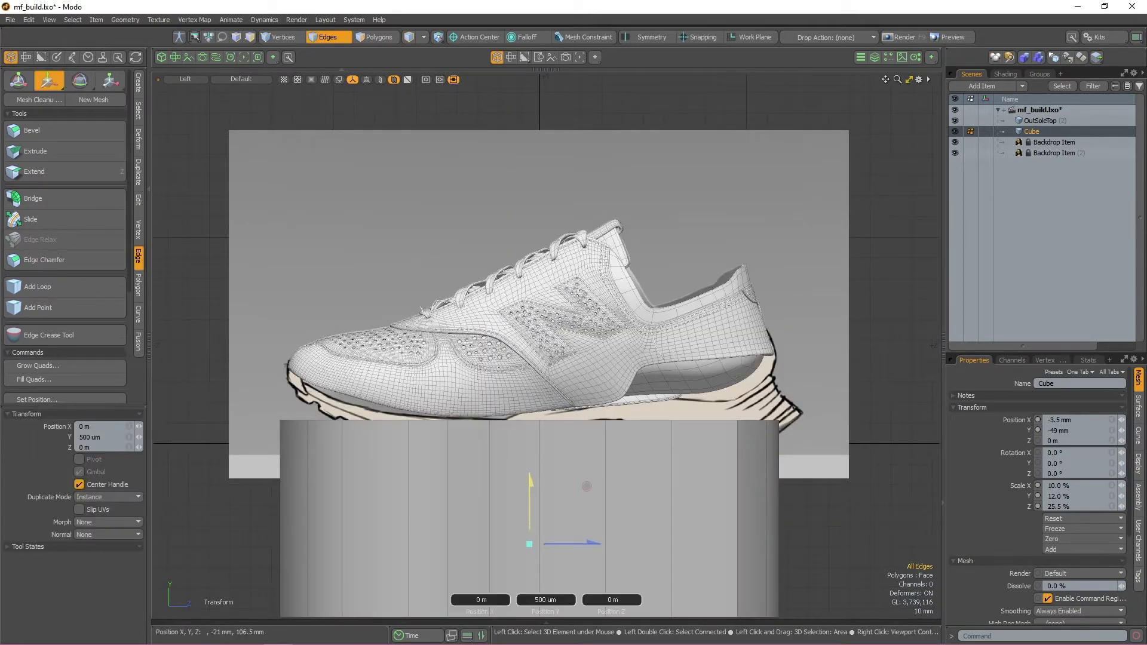
pyautogui.moveTo(587, 486); pyautogui.dragTo(586, 389)
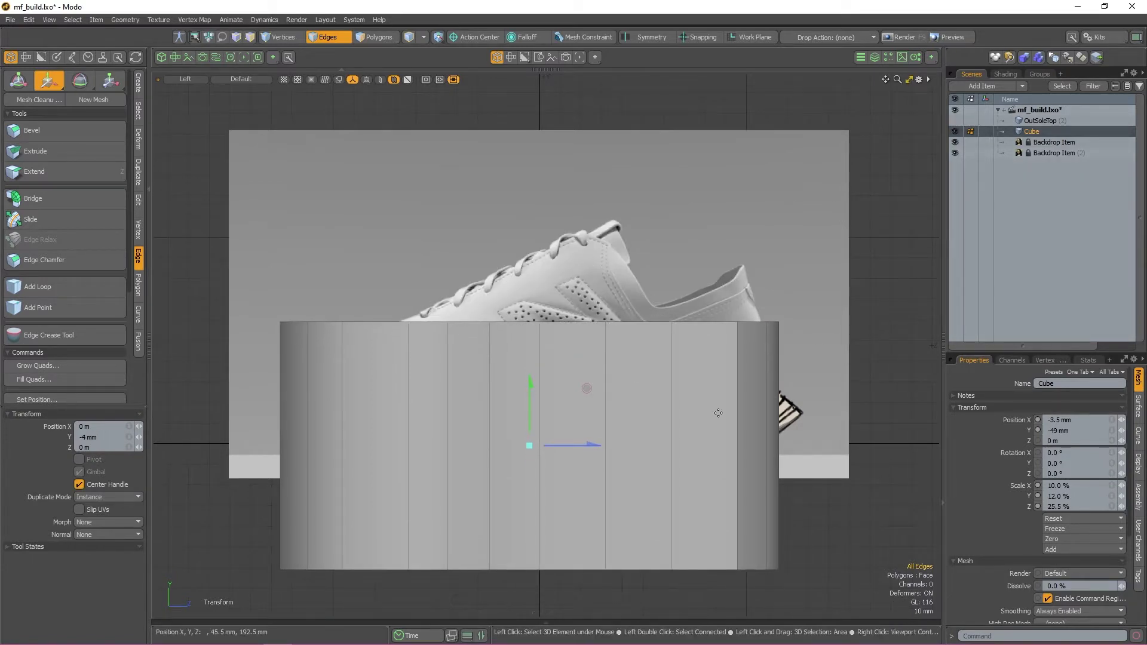
pyautogui.press('space')
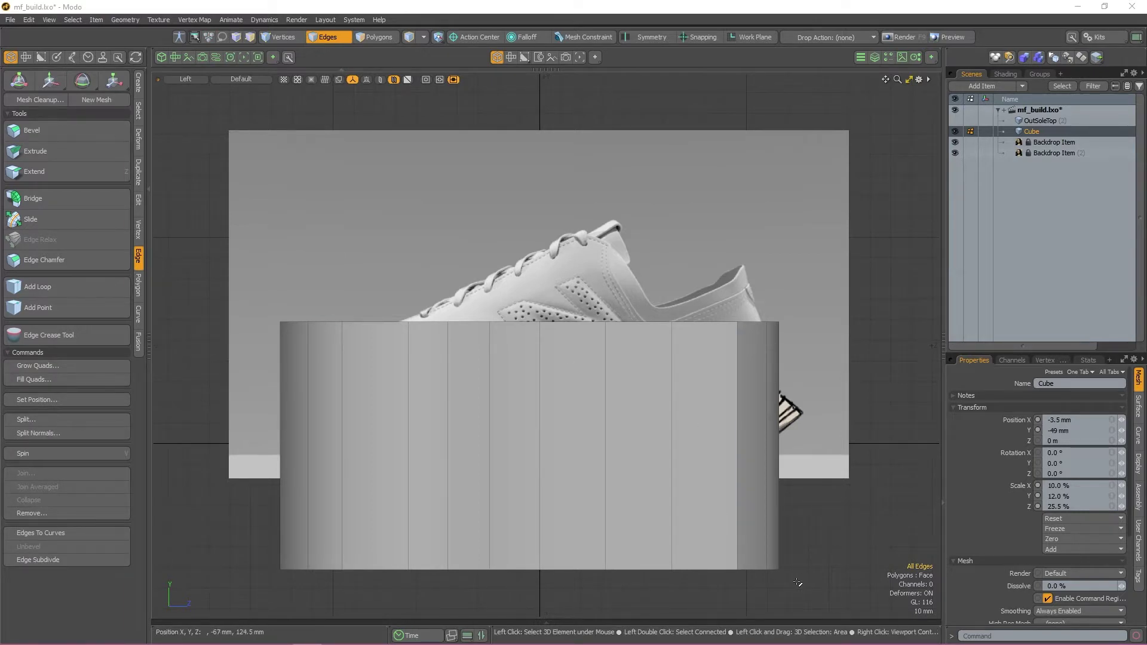
# - Pull the block's lower heel edges backward to slant the heel, and shift the two inner bottom edges by -14 mm in Z
pyautogui.moveTo(793, 593)
pyautogui.mouseDown()
pyautogui.moveTo(826, 569)
pyautogui.moveTo(745, 601)
pyautogui.mouseUp()
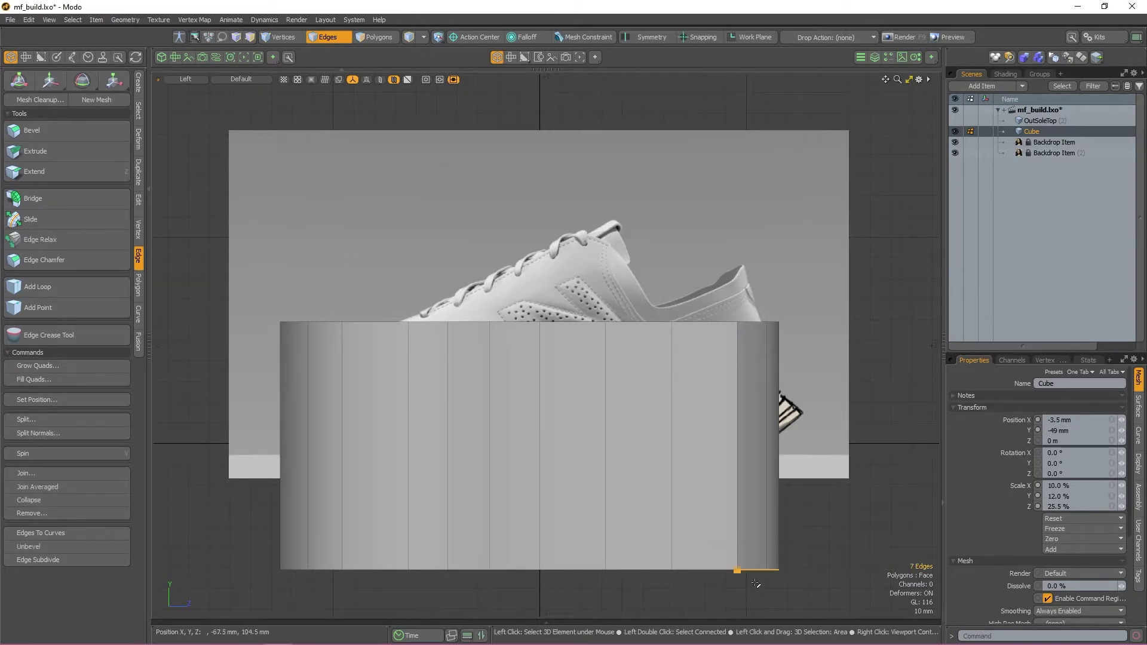
pyautogui.press('w')
pyautogui.moveTo(816, 571); pyautogui.dragTo(888, 571)
pyautogui.press('space')
pyautogui.moveTo(788, 592); pyautogui.dragTo(839, 570)
pyautogui.press('w')
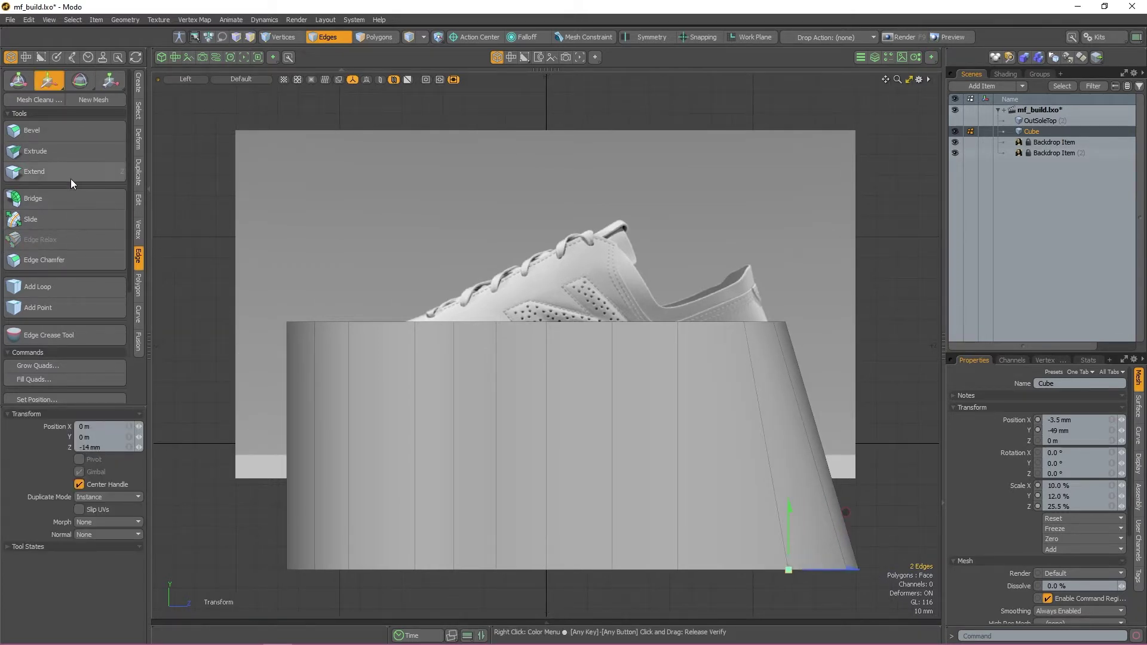
# - Add three horizontal edge loops around the block, one at mid-height and one halfway through each half
pyautogui.click(63, 287)
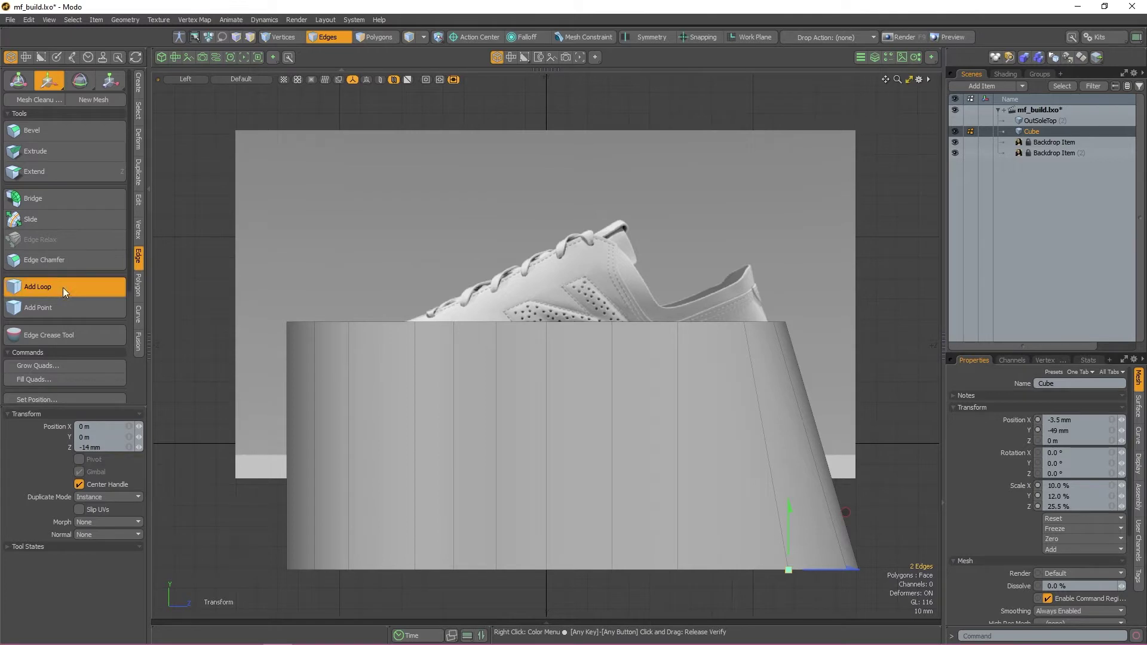
pyautogui.click(455, 461)
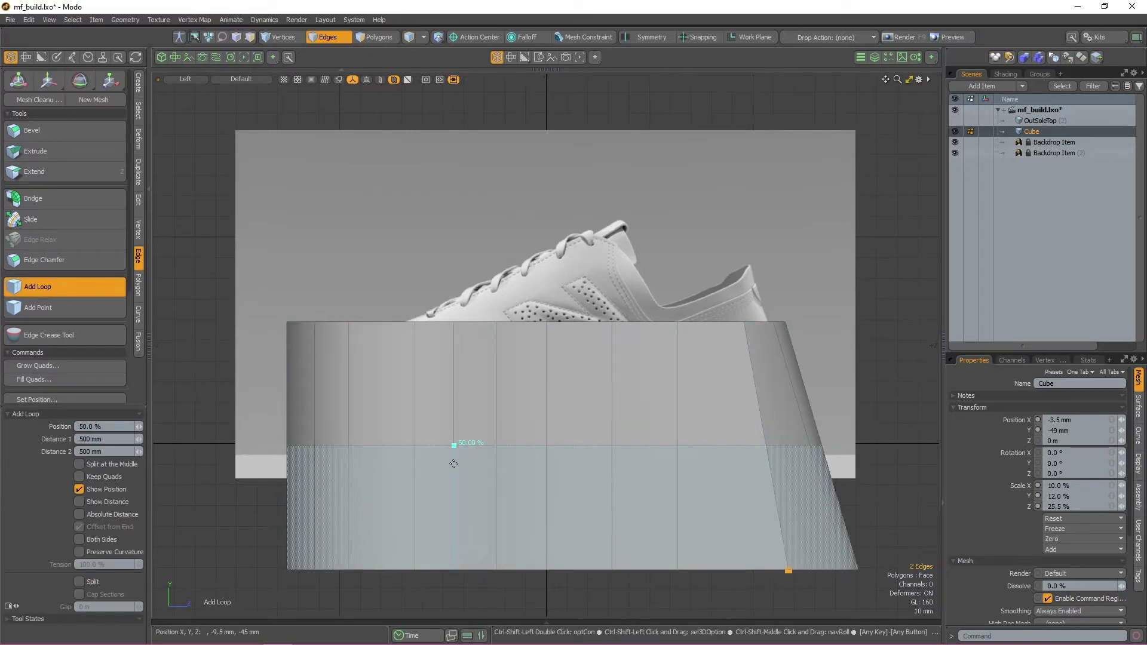
pyautogui.click(454, 383)
pyautogui.click(460, 521)
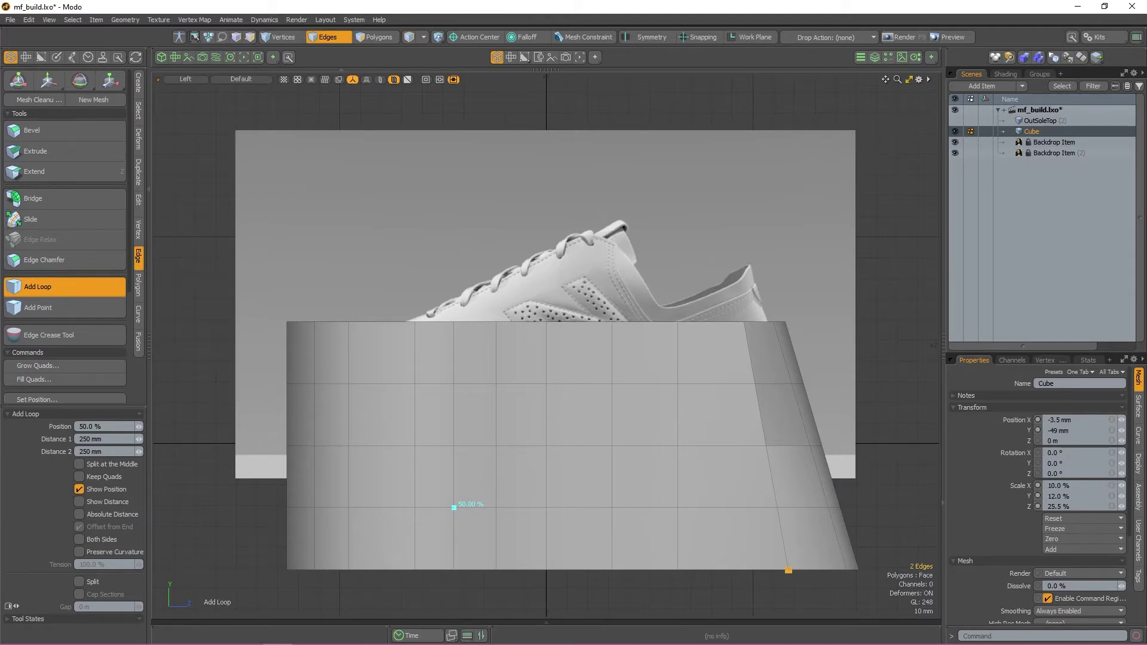
pyautogui.press('q')
# - Inspect the block in perspective from several angles, toggling subdivision smoothing on and off
pyautogui.hotkey('ctrl', 'space')
pyautogui.click(600, 242)
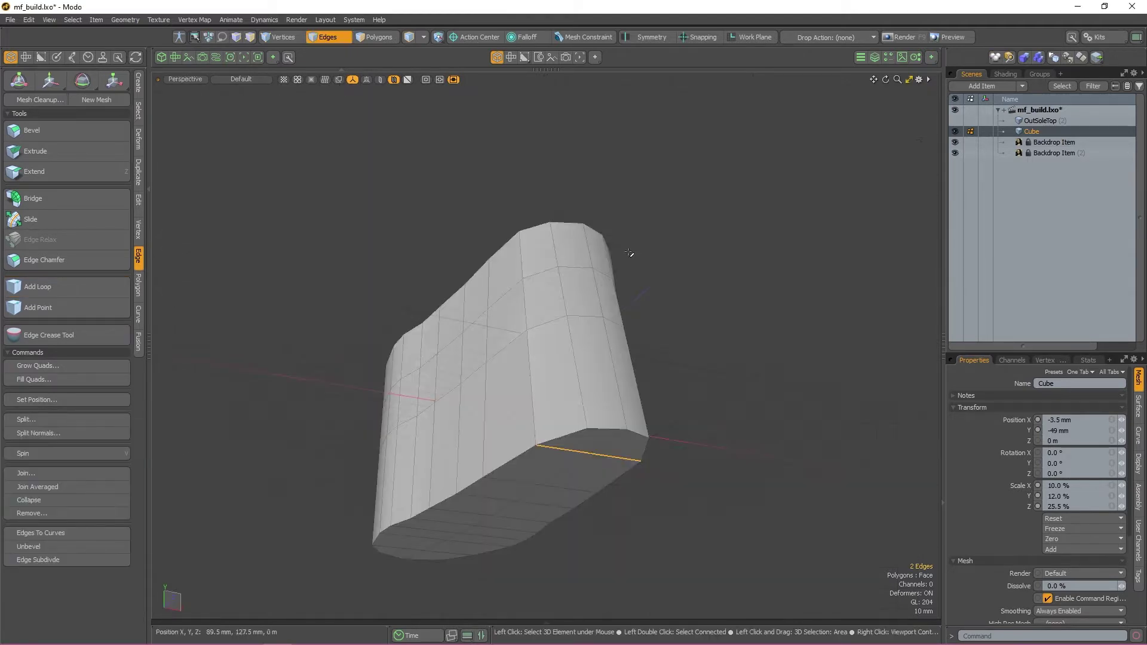
pyautogui.keyDown('alt'); pyautogui.moveTo(705, 293); pyautogui.dragTo(609, 375); pyautogui.keyUp('alt')
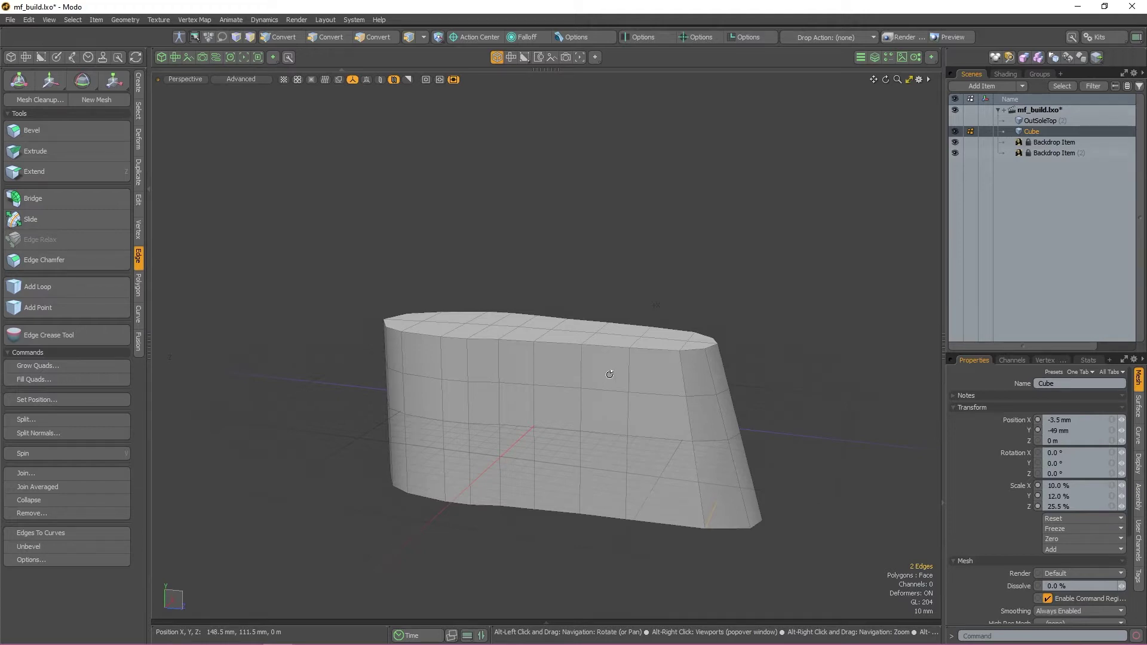
pyautogui.press('Tab')
pyautogui.keyDown('alt'); pyautogui.moveTo(607, 374); pyautogui.dragTo(596, 461); pyautogui.keyUp('alt')
pyautogui.press('Tab')
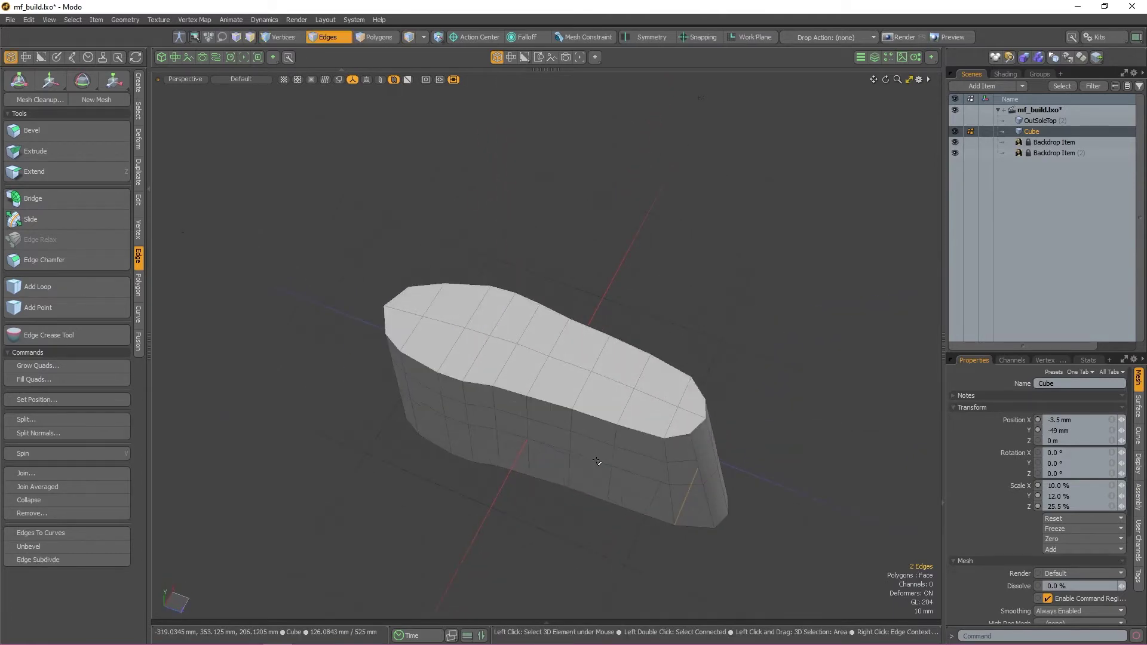
# - Bevel all polygons of the block's top face as one group with an inset of 19.7 mm and no shift
pyautogui.keyDown('alt'); pyautogui.moveTo(493, 329); pyautogui.dragTo(508, 338, button='right'); pyautogui.keyUp('alt')
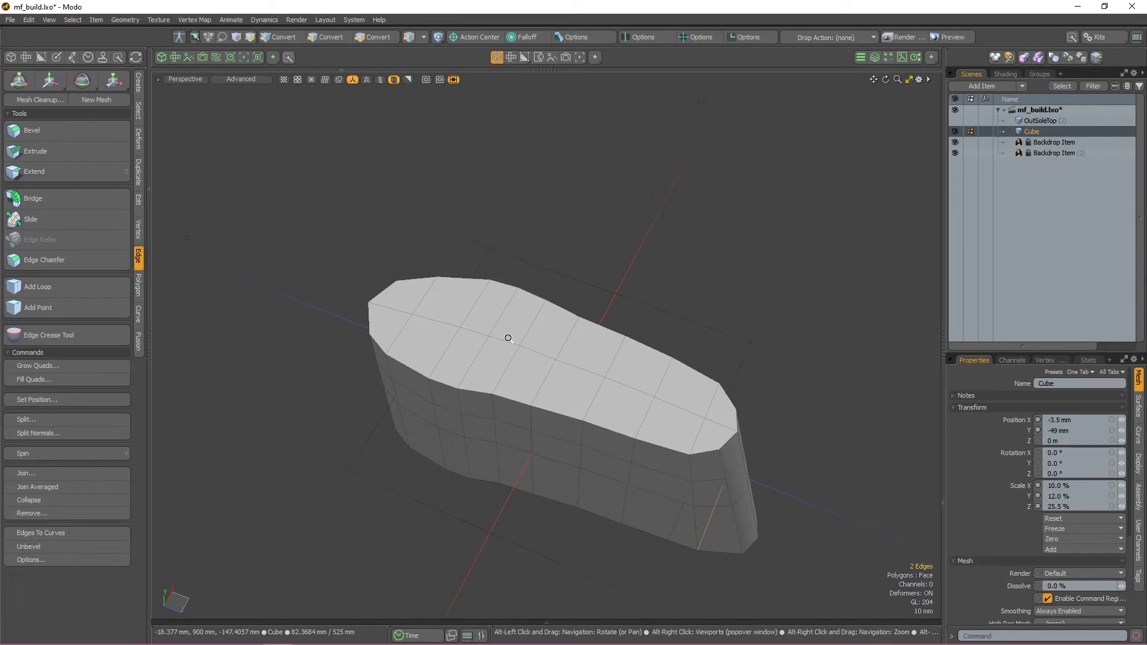
pyautogui.keyDown('alt'); pyautogui.moveTo(508, 338); pyautogui.dragTo(511, 340, button='right'); pyautogui.keyUp('alt')
pyautogui.press('3')
pyautogui.click(392, 325)
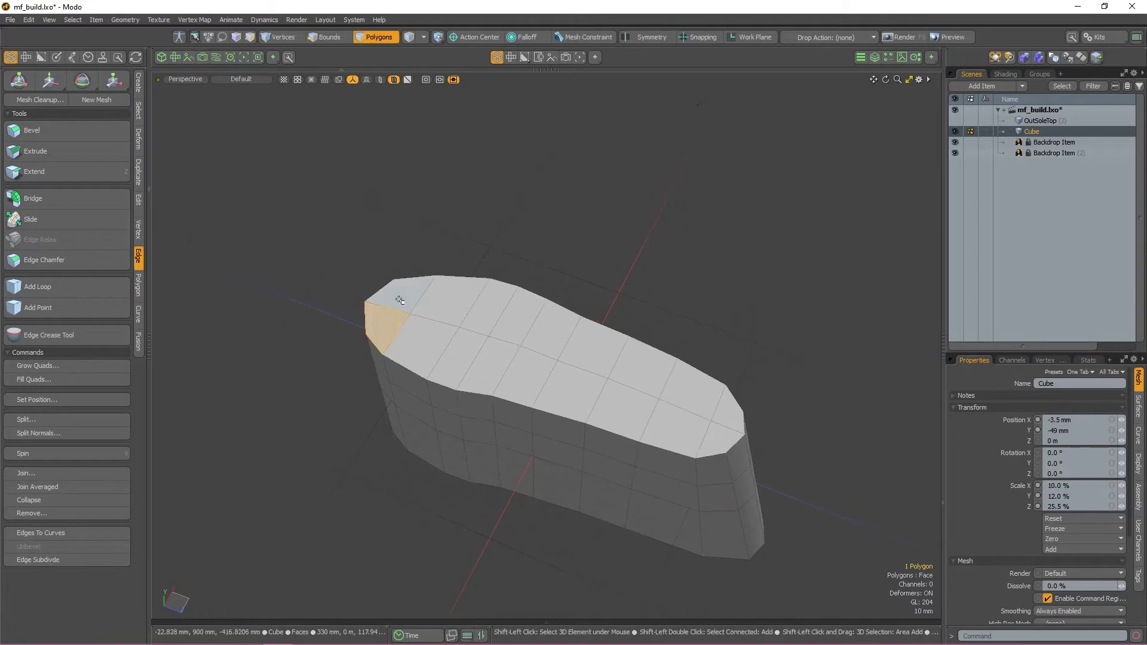
pyautogui.keyDown('shift'); pyautogui.click(399, 299); pyautogui.keyUp('shift')
pyautogui.keyDown('shift'); pyautogui.click(421, 344); pyautogui.keyUp('shift')
pyautogui.keyDown('shift'); pyautogui.click(451, 305); pyautogui.keyUp('shift')
pyautogui.keyDown('shift'); pyautogui.click(459, 354); pyautogui.keyUp('shift')
pyautogui.moveTo(487, 365)
pyautogui.mouseDown()
pyautogui.moveTo(482, 309)
pyautogui.moveTo(558, 359)
pyautogui.moveTo(553, 372)
pyautogui.moveTo(584, 346)
pyautogui.moveTo(671, 415)
pyautogui.moveTo(729, 410)
pyautogui.moveTo(719, 440)
pyautogui.mouseUp()
pyautogui.press('b')
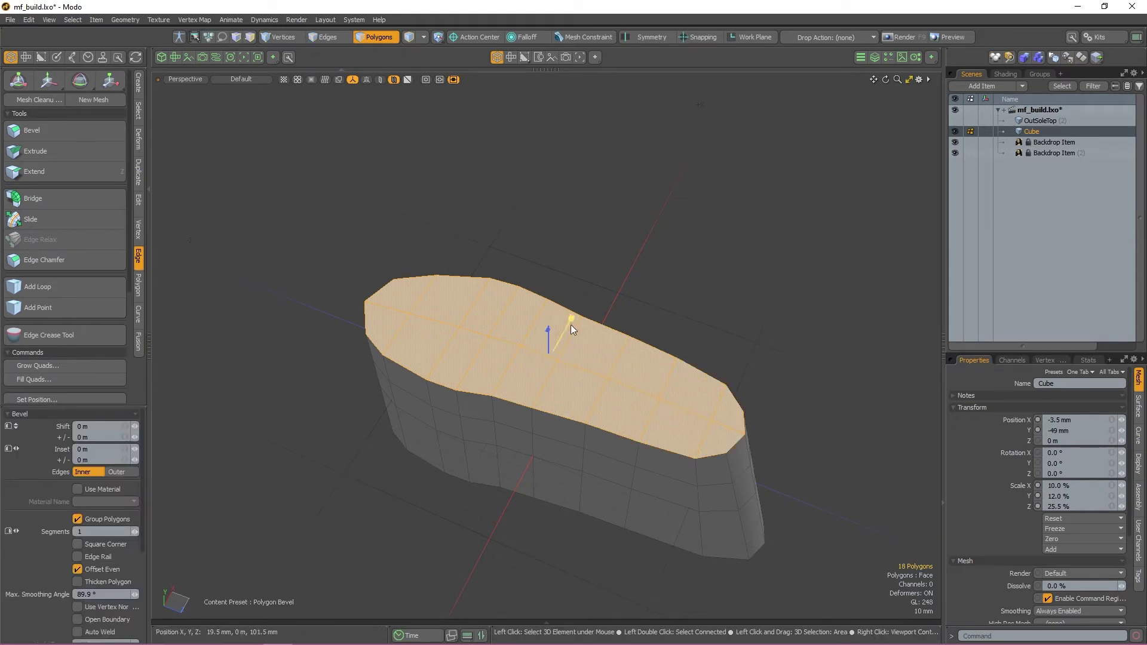
pyautogui.moveTo(571, 325); pyautogui.dragTo(571, 326)
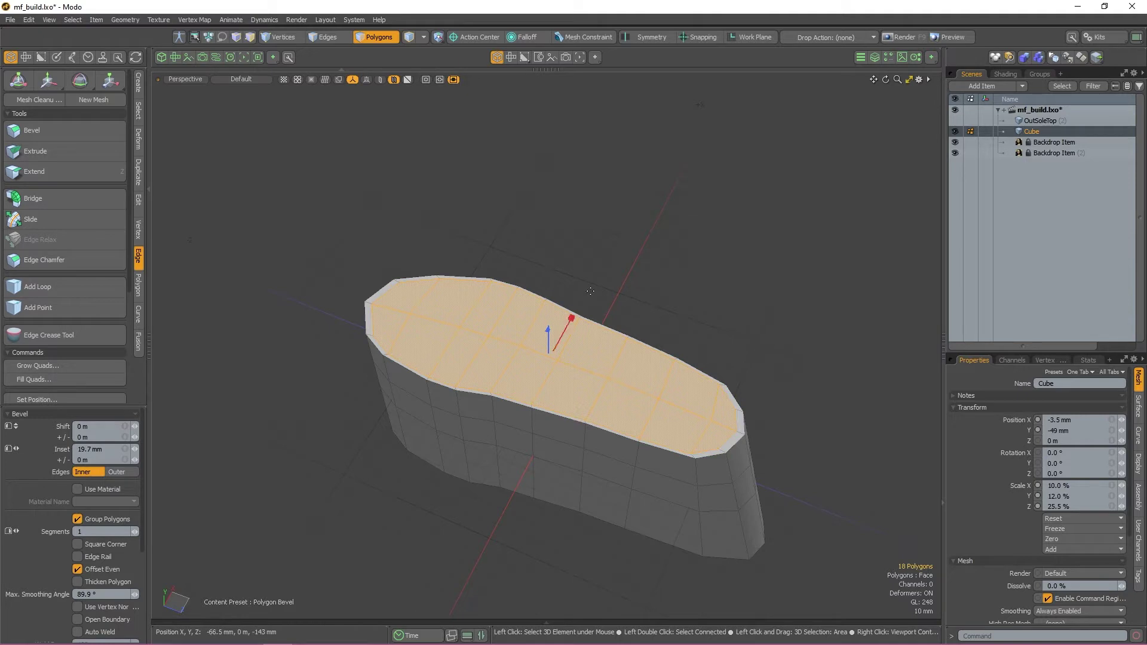
pyautogui.press('r')
pyautogui.moveTo(573, 318)
pyautogui.mouseDown()
pyautogui.moveTo(730, 158)
pyautogui.moveTo(717, 146)
pyautogui.mouseUp()
pyautogui.press('q')
# - Bevel the polygons of the block's bottom face with a small inset
pyautogui.moveTo(366, 438)
pyautogui.mouseDown()
pyautogui.moveTo(671, 274)
pyautogui.moveTo(567, 385)
pyautogui.moveTo(383, 475)
pyautogui.mouseUp()
pyautogui.press('b')
pyautogui.moveTo(607, 405)
pyautogui.mouseDown()
pyautogui.moveTo(620, 407)
pyautogui.moveTo(606, 400)
pyautogui.mouseUp()
pyautogui.press('r')
pyautogui.press('q')
# - Add supporting horizontal edge loops close to the block's top and bottom rims, the lower one at about 11.2 %
pyautogui.keyDown('alt'); pyautogui.moveTo(688, 371); pyautogui.dragTo(812, 553); pyautogui.keyUp('alt')
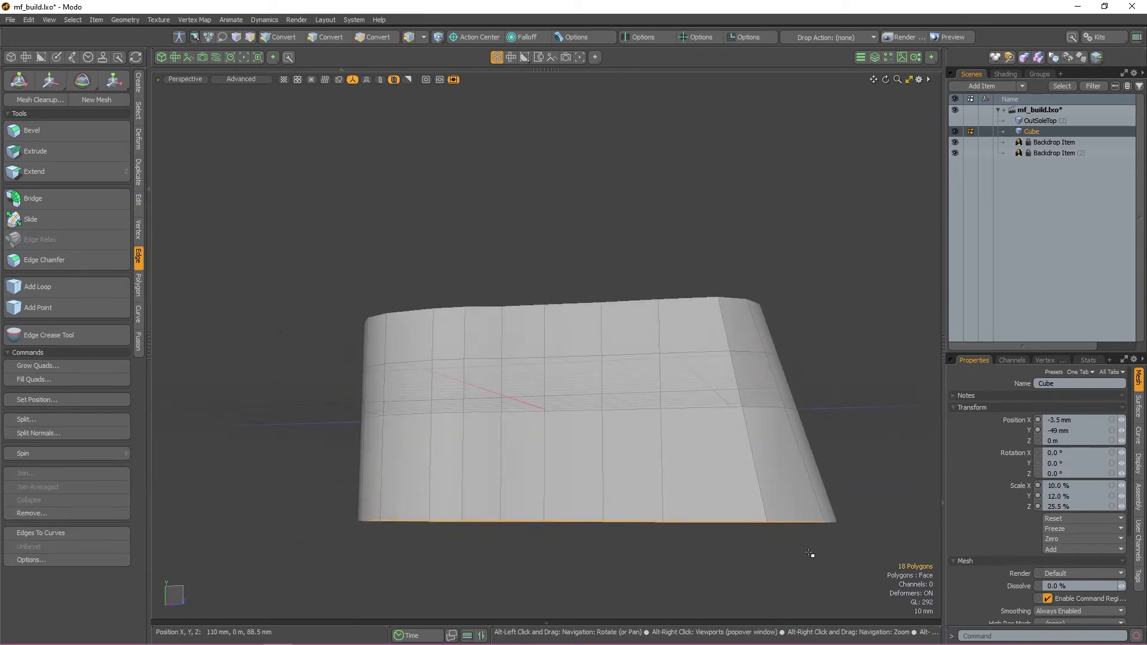
pyautogui.click(421, 240)
pyautogui.keyDown('alt'); pyautogui.moveTo(422, 240); pyautogui.dragTo(420, 260); pyautogui.keyUp('alt')
pyautogui.hotkey('ctrl', 'z')
pyautogui.click(89, 287)
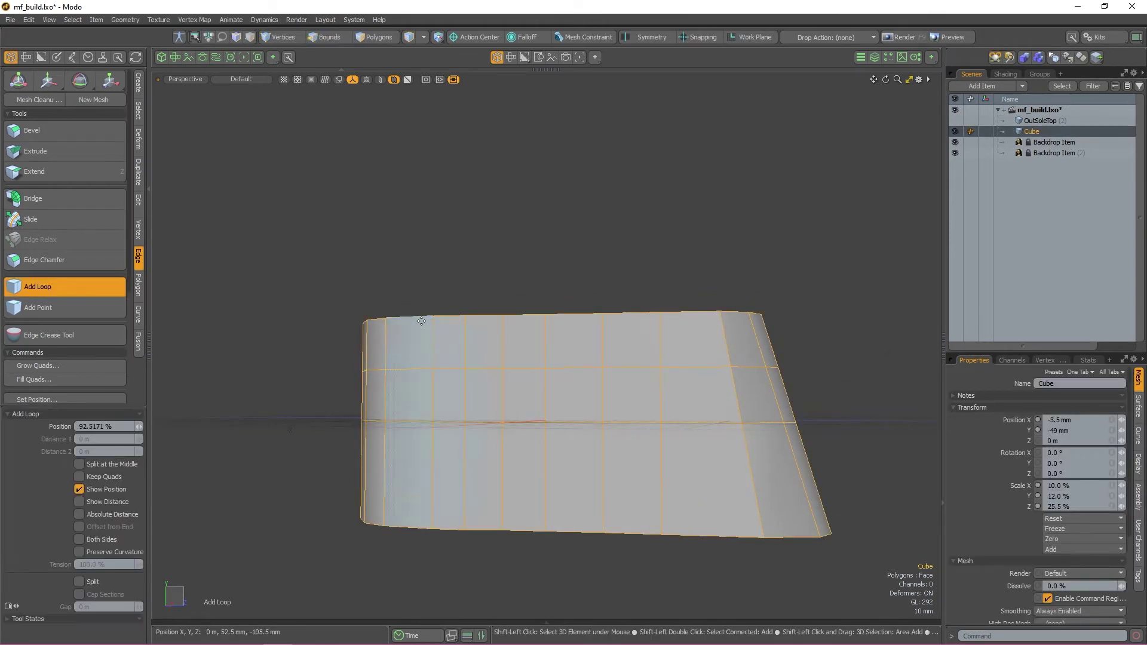
pyautogui.moveTo(423, 321); pyautogui.dragTo(433, 322)
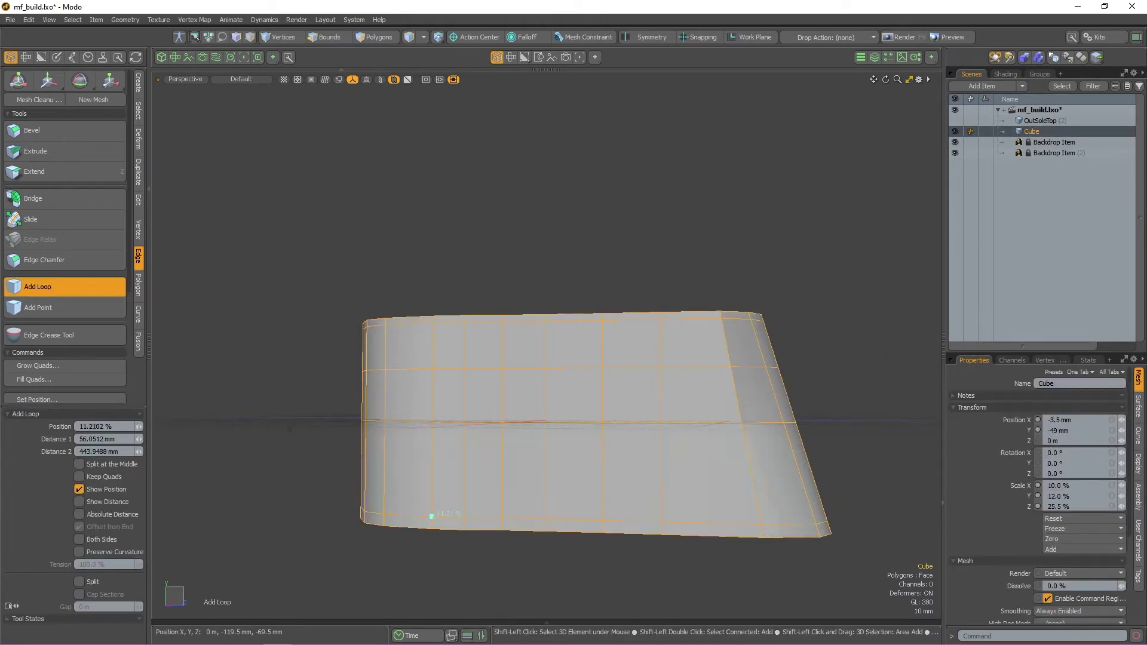
pyautogui.press('q')
# - Convert the block to a smooth subdivision surface and deselect it to check the rounded shape
pyautogui.moveTo(326, 382)
pyautogui.keyDown('alt'); pyautogui.mouseDown()
pyautogui.moveTo(333, 394)
pyautogui.moveTo(335, 385)
pyautogui.mouseUp(); pyautogui.keyUp('alt')
pyautogui.press('Tab')
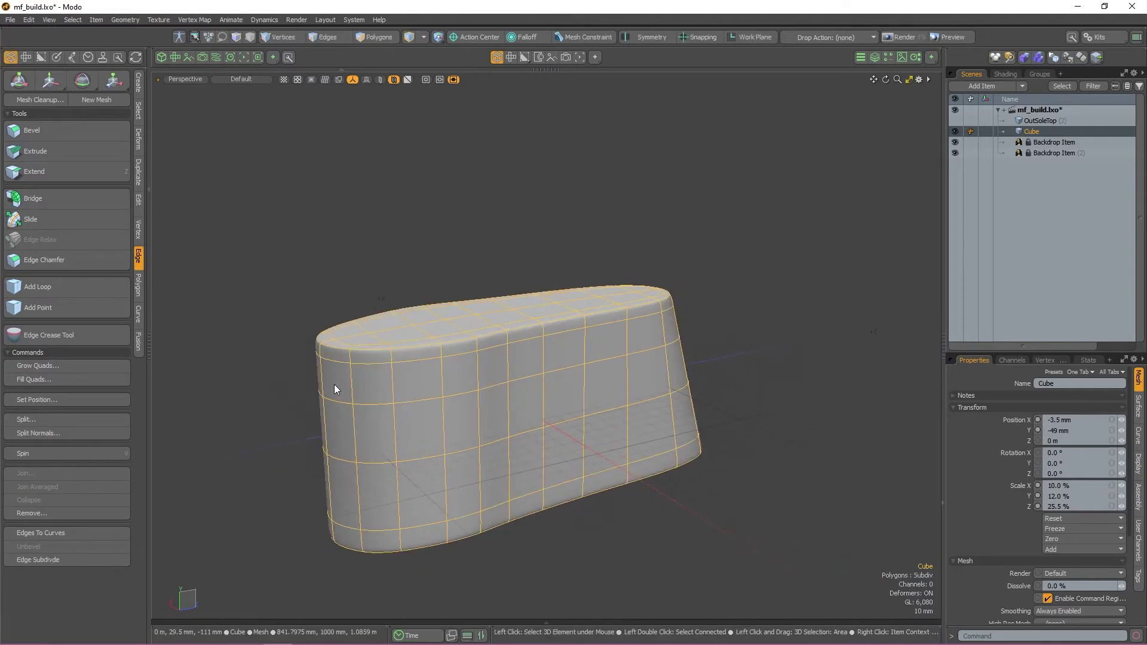
pyautogui.click(646, 526)
pyautogui.keyDown('alt'); pyautogui.moveTo(656, 481); pyautogui.dragTo(543, 556); pyautogui.keyUp('alt')
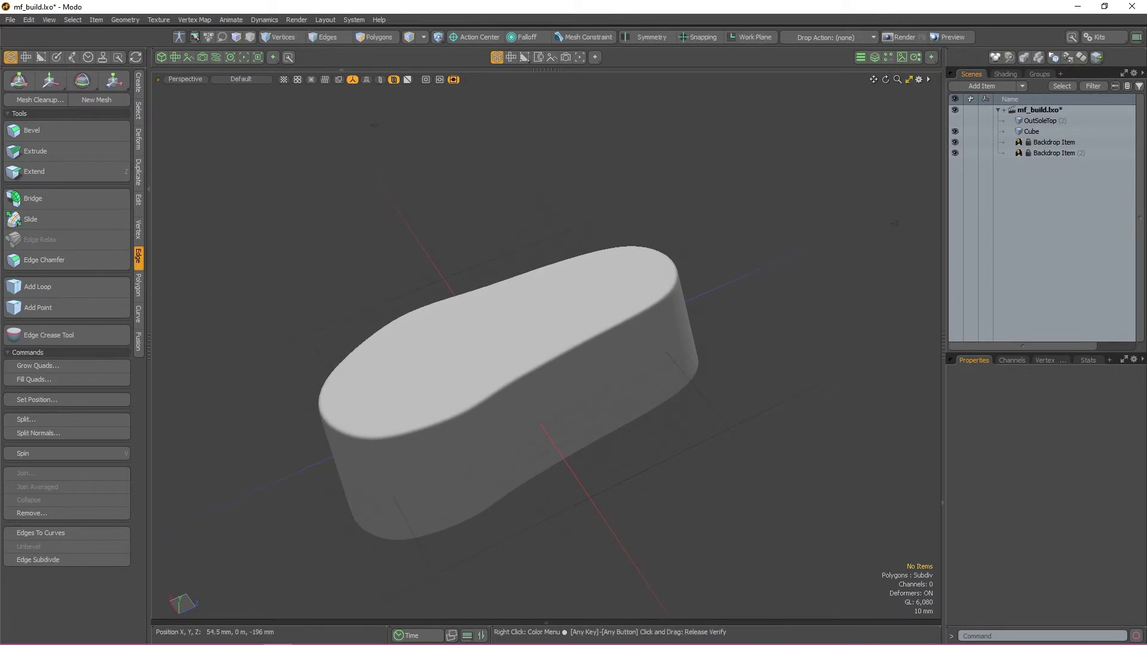
# - Rename the cube mesh as MIDSOLE_BASE and deselect it
pyautogui.click(1049, 129)
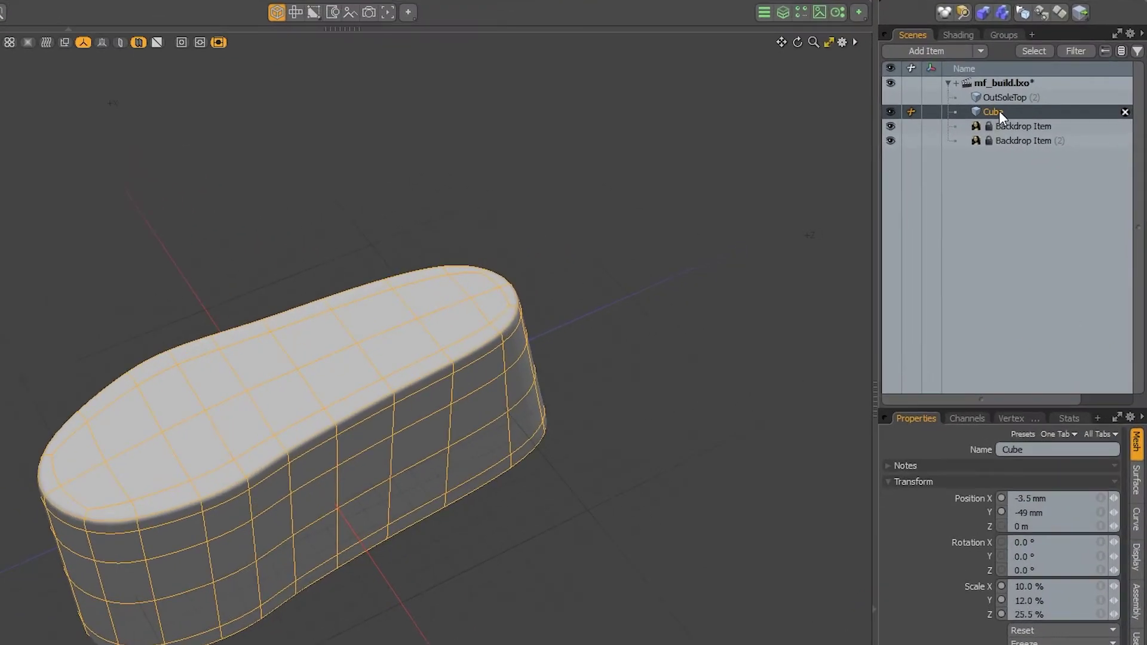
pyautogui.write('Mi')
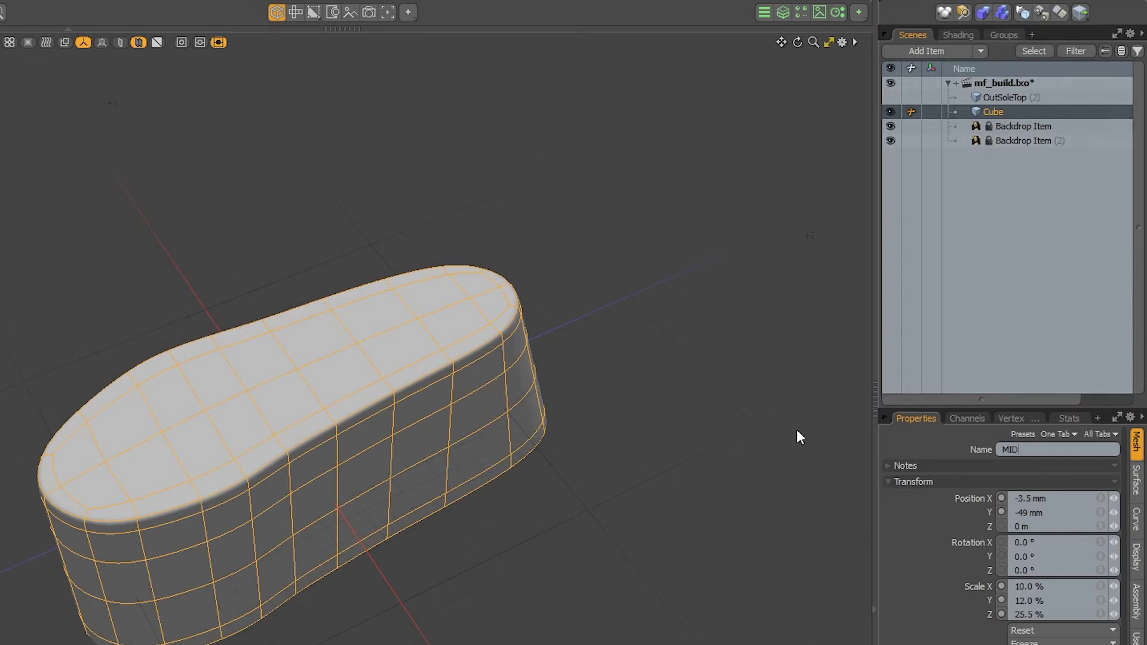
pyautogui.write('DSOLE_BASE')
pyautogui.press('Return')
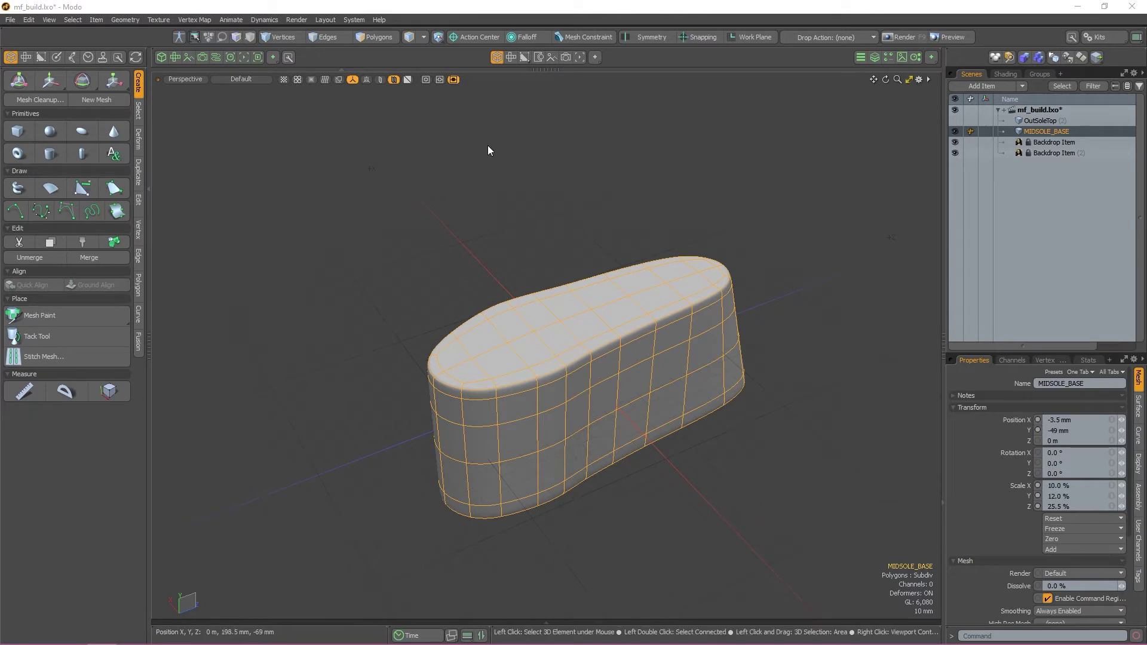
pyautogui.click(433, 217)
# - Hide MIDSOLE_BASE and frame the side-view shoe backdrop in the left view
pyautogui.hotkey('ctrl', 'space')
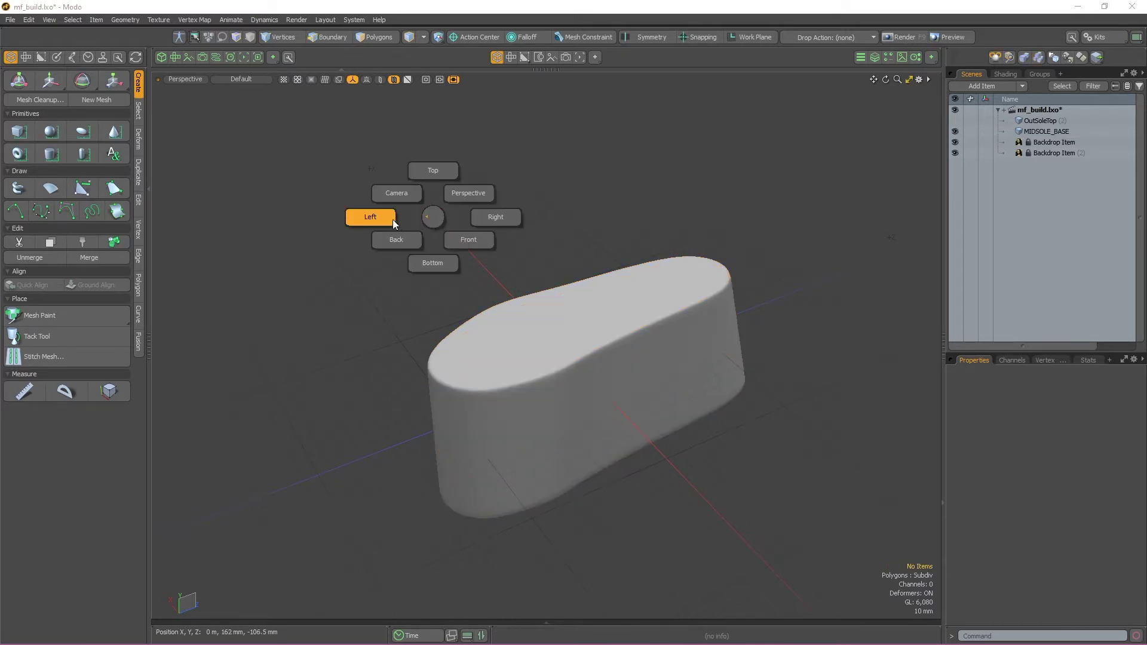
pyautogui.click(392, 221)
pyautogui.click(954, 130)
pyautogui.keyDown('alt'); pyautogui.moveTo(624, 307); pyautogui.dragTo(662, 303, button='right'); pyautogui.keyUp('alt')
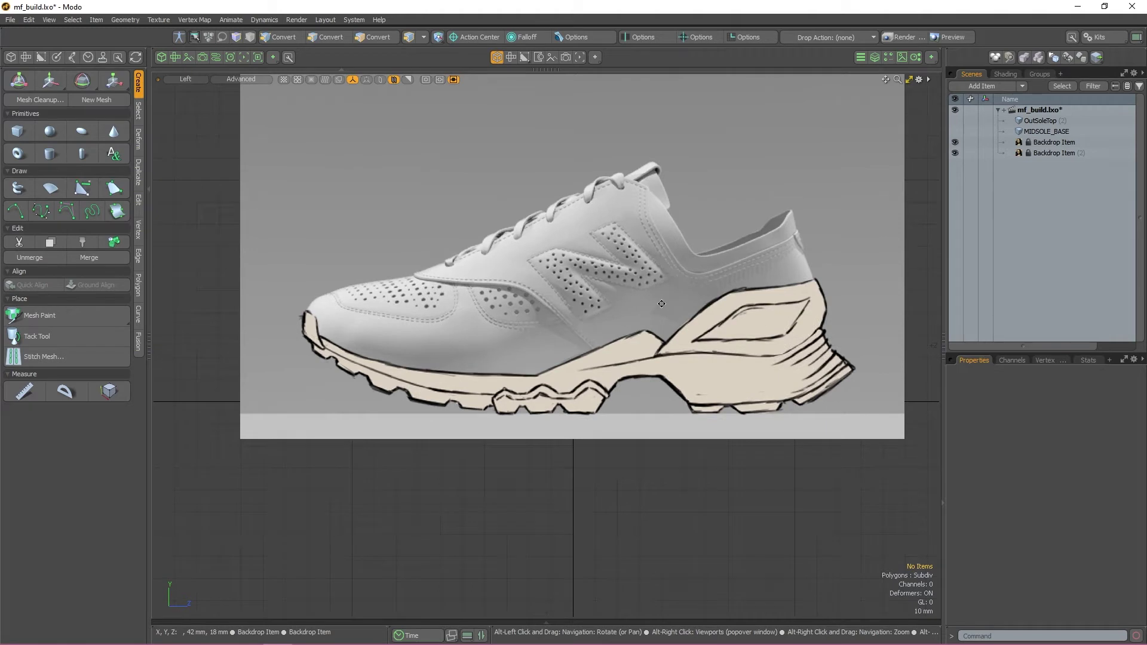
pyautogui.keyDown('alt'); pyautogui.moveTo(661, 304); pyautogui.dragTo(633, 302); pyautogui.keyUp('alt')
pyautogui.keyDown('alt'); pyautogui.moveTo(633, 302); pyautogui.dragTo(648, 303, button='right'); pyautogui.keyUp('alt')
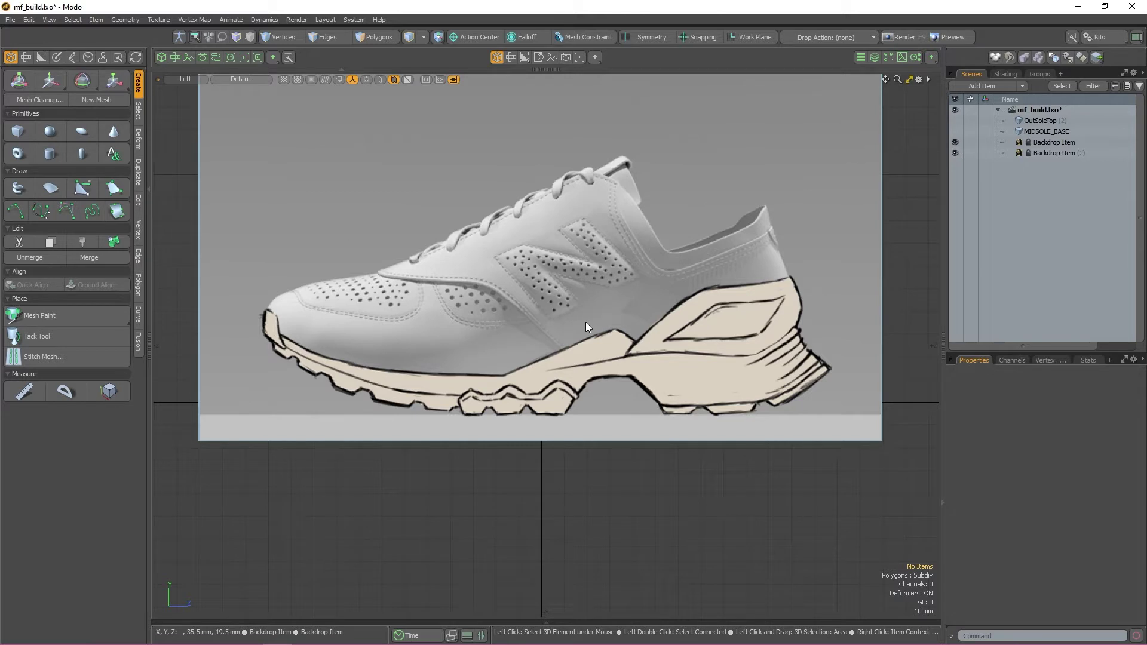
# - Add a new mesh item and name it TOP_CUTTER
pyautogui.press('n')
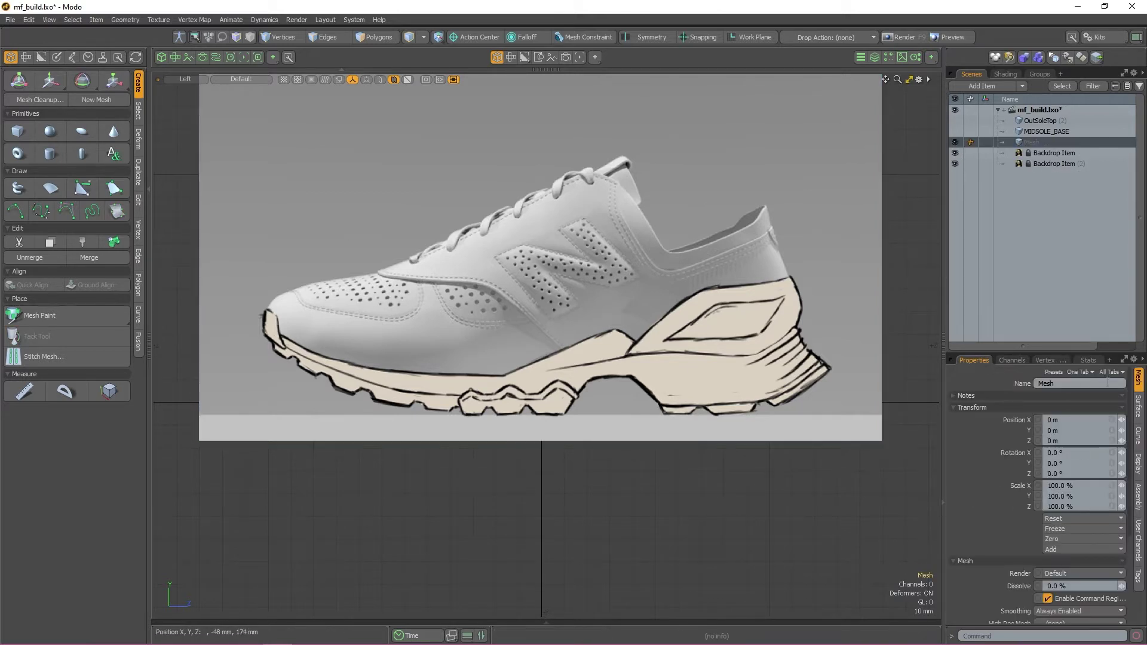
pyautogui.click(1107, 382)
pyautogui.write('TOP_CUTTER')
pyautogui.press('Return')
# - Trace the sketched midsole's upper edge with a B-spline, starting ahead of the toe and running back to the midfoot
pyautogui.click(67, 211)
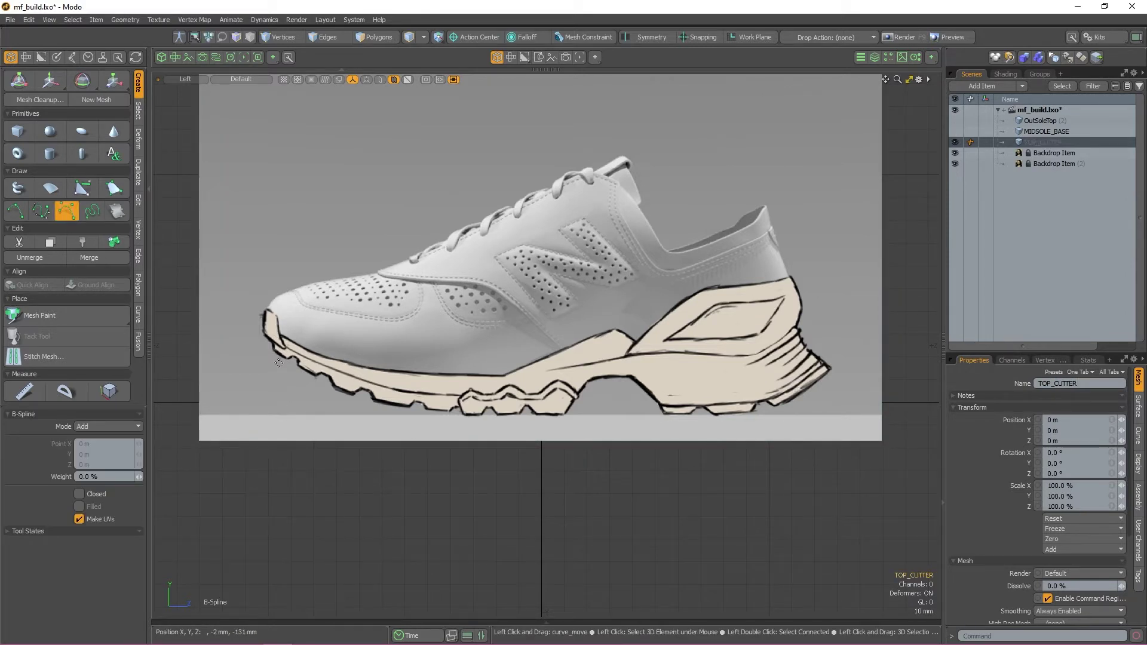
pyautogui.click(214, 292)
pyautogui.click(333, 357)
pyautogui.click(628, 351)
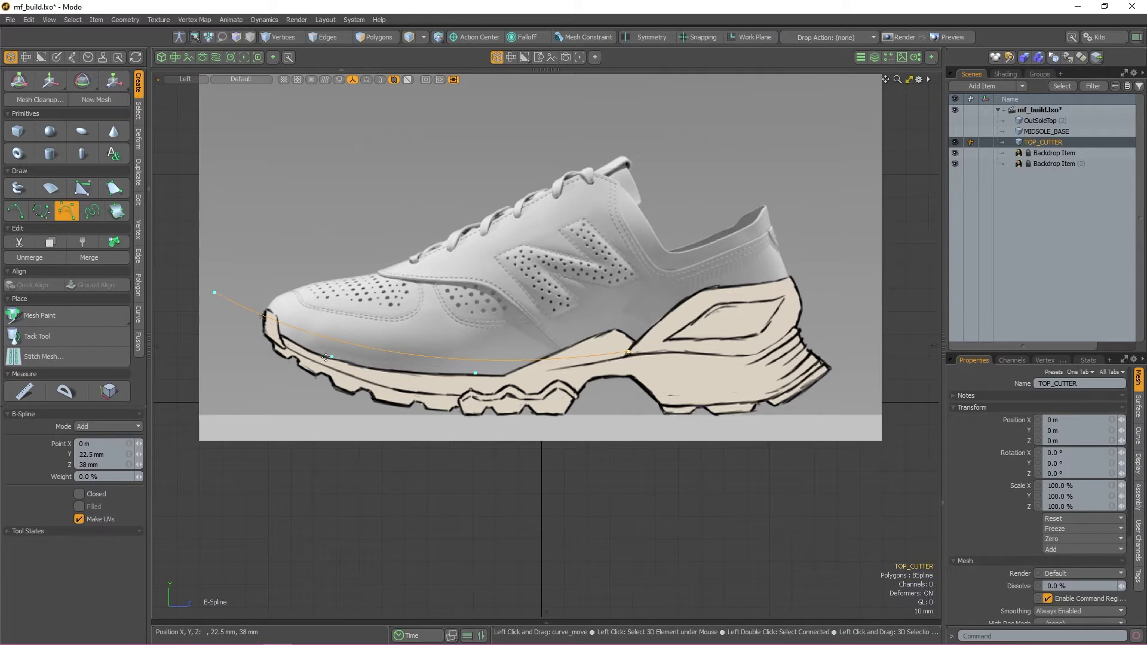
pyautogui.moveTo(331, 356); pyautogui.dragTo(320, 389)
pyautogui.click(480, 385)
pyautogui.moveTo(628, 352); pyautogui.dragTo(492, 342)
pyautogui.scroll(6, 597, 318)
pyautogui.scroll(2, 491, 343)
pyautogui.click(481, 395)
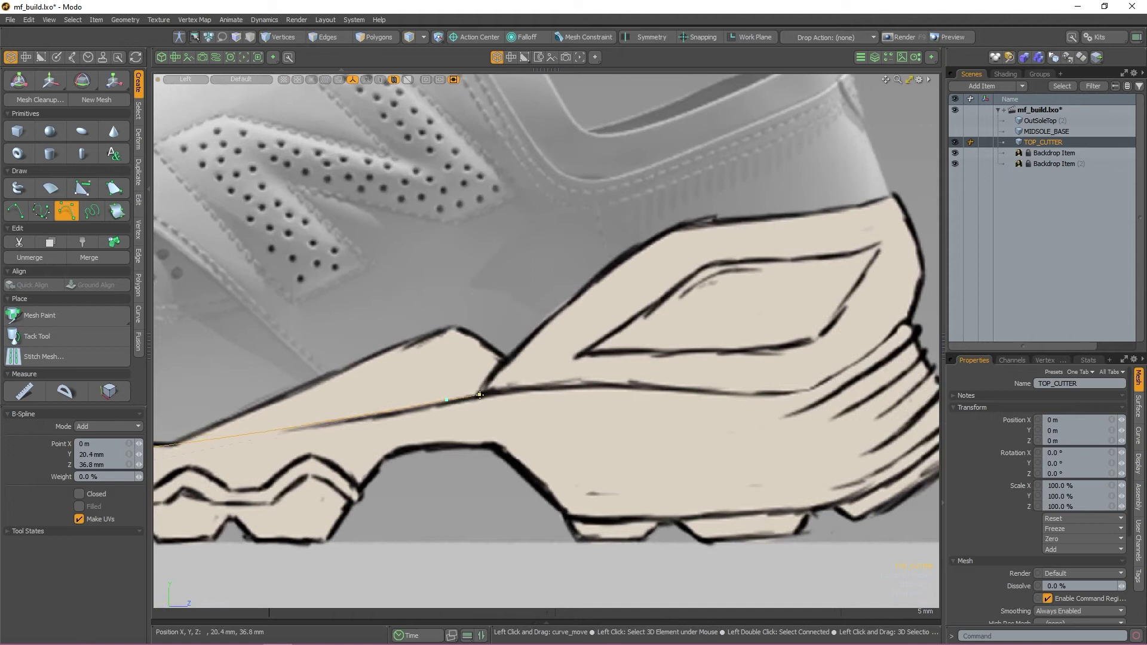
# - Extend the B-spline up over the heel's upper edge and past the back of the shoe, adjusting its points to the sketch
pyautogui.click(503, 363)
pyautogui.click(674, 226)
pyautogui.moveTo(479, 394); pyautogui.dragTo(510, 344)
pyautogui.moveTo(674, 225); pyautogui.dragTo(659, 233)
pyautogui.click(679, 224)
pyautogui.scroll(-1, 888, 195)
pyautogui.keyDown('alt'); pyautogui.keyDown('shift'); pyautogui.moveTo(888, 195); pyautogui.dragTo(737, 233); pyautogui.keyUp('shift'); pyautogui.keyUp('alt')
pyautogui.click(832, 156)
pyautogui.moveTo(685, 272); pyautogui.dragTo(726, 272)
# - Adjust the B-spline's forefoot control points to follow the sketched upper edge, and finish the curve
pyautogui.scroll(-4, 506, 299)
pyautogui.keyDown('alt'); pyautogui.keyDown('shift'); pyautogui.moveTo(505, 299); pyautogui.dragTo(750, 307); pyautogui.keyUp('shift'); pyautogui.keyUp('alt')
pyautogui.scroll(1, 383, 278)
pyautogui.moveTo(311, 433); pyautogui.dragTo(286, 406)
pyautogui.moveTo(519, 431); pyautogui.dragTo(521, 429)
pyautogui.scroll(-1, 701, 370)
pyautogui.keyDown('alt'); pyautogui.keyDown('shift'); pyautogui.moveTo(702, 370); pyautogui.dragTo(626, 395); pyautogui.keyUp('shift'); pyautogui.keyUp('alt')
pyautogui.press('space')
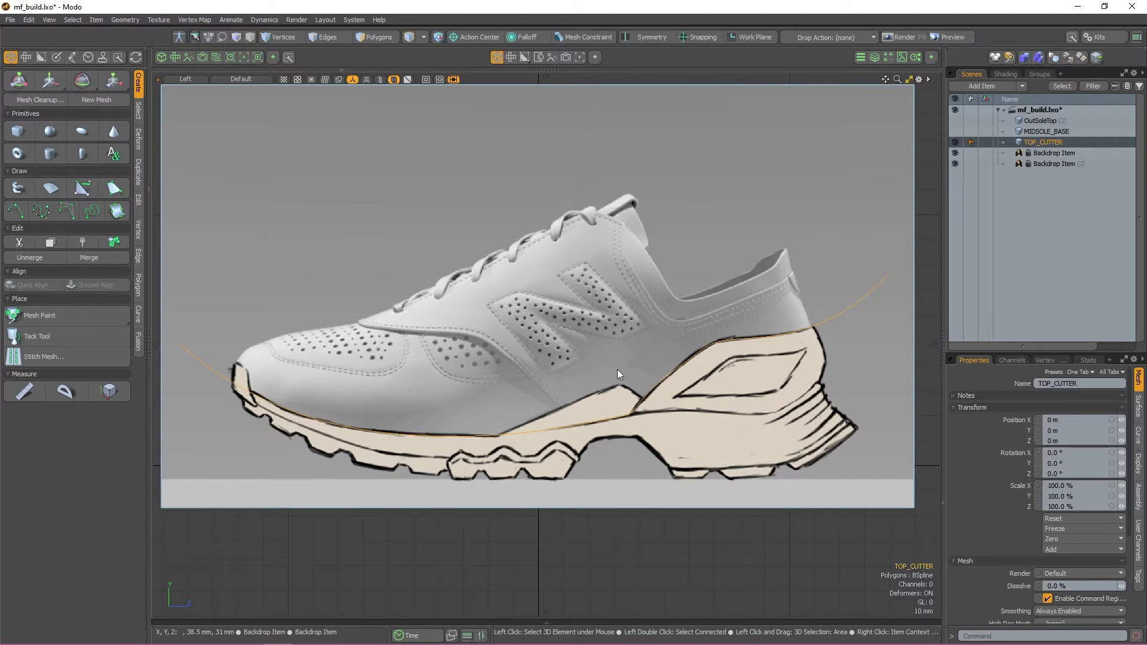
# - Show the OutSoleTop shoe mesh and, in the top view, move TOP_CUTTER beside the shoe to X -54.5 mm
pyautogui.hotkey('ctrl', 'space')
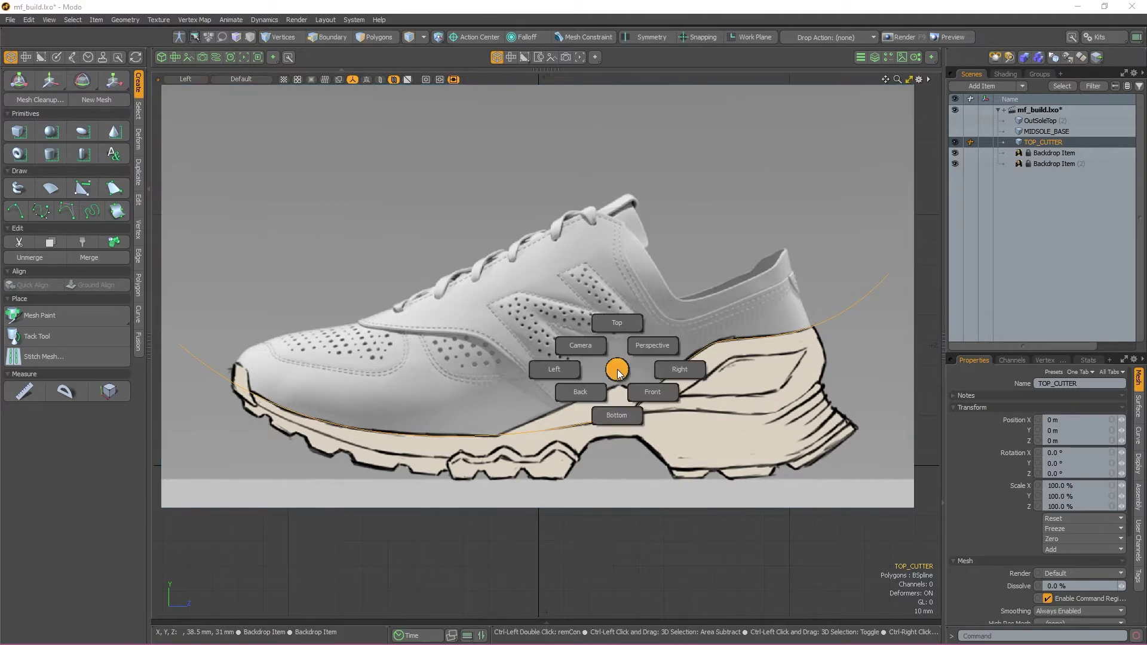
pyautogui.click(623, 317)
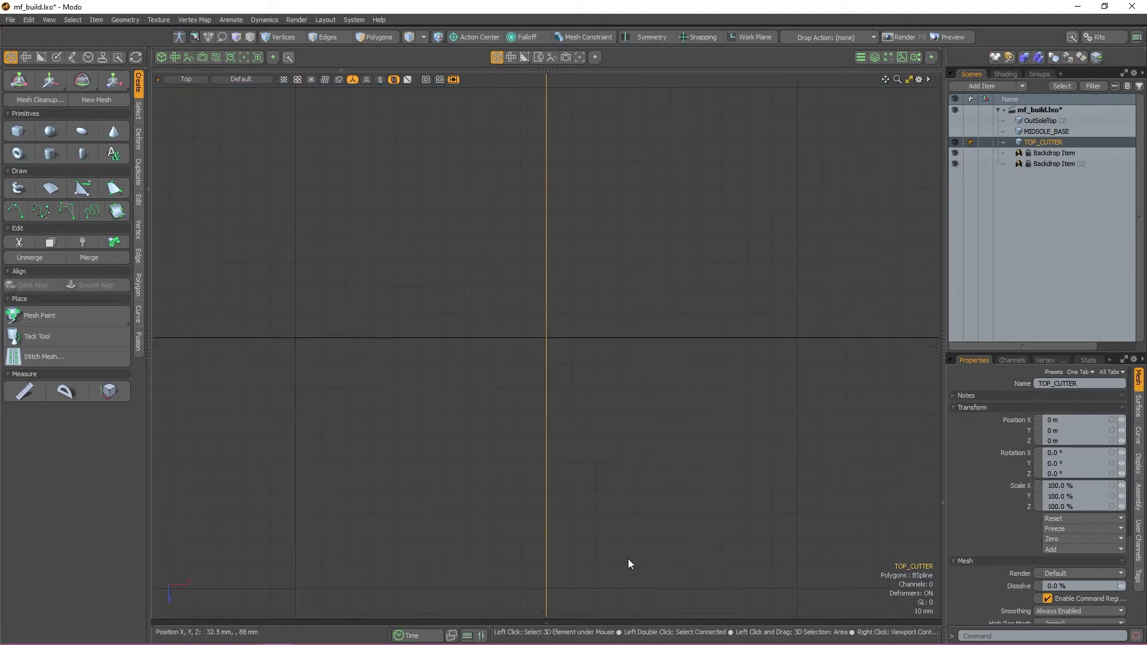
pyautogui.click(955, 121)
pyautogui.scroll(-5, 667, 282)
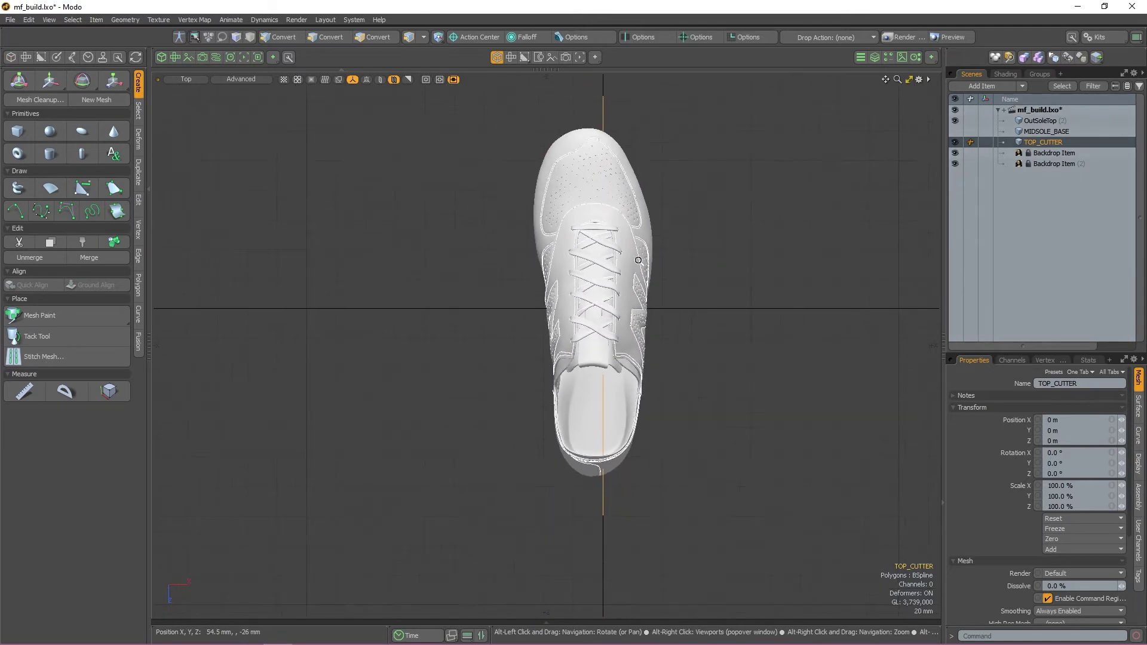
pyautogui.press('w')
pyautogui.moveTo(663, 310); pyautogui.dragTo(583, 309)
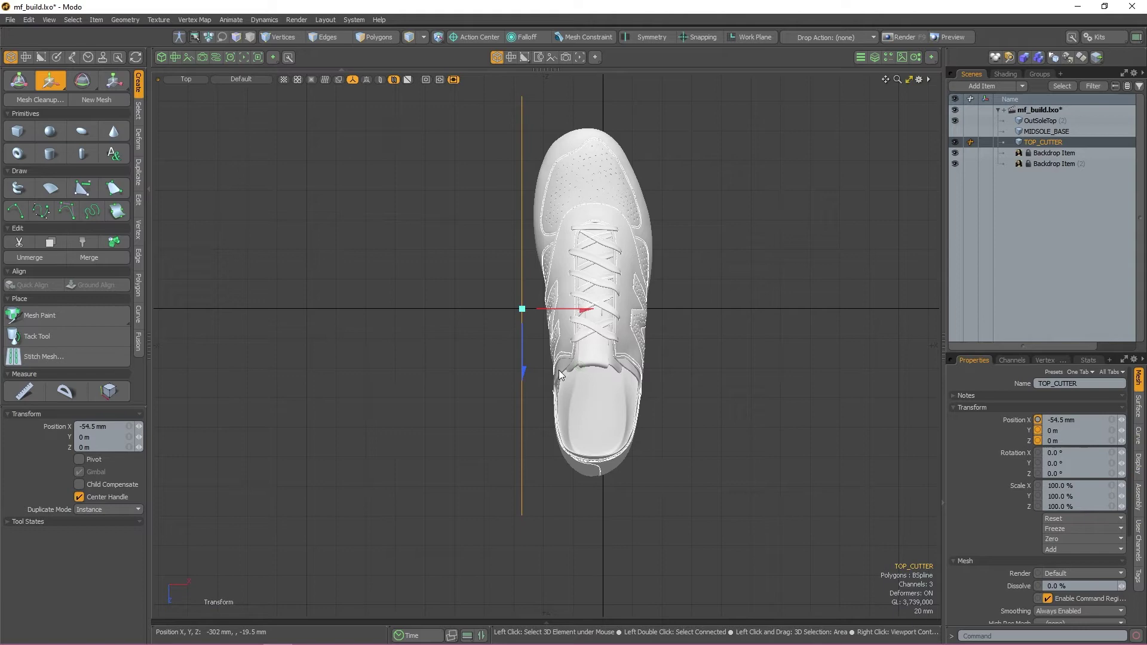
# - Add another new mesh item and name it TOP_DRIVER
pyautogui.press('n')
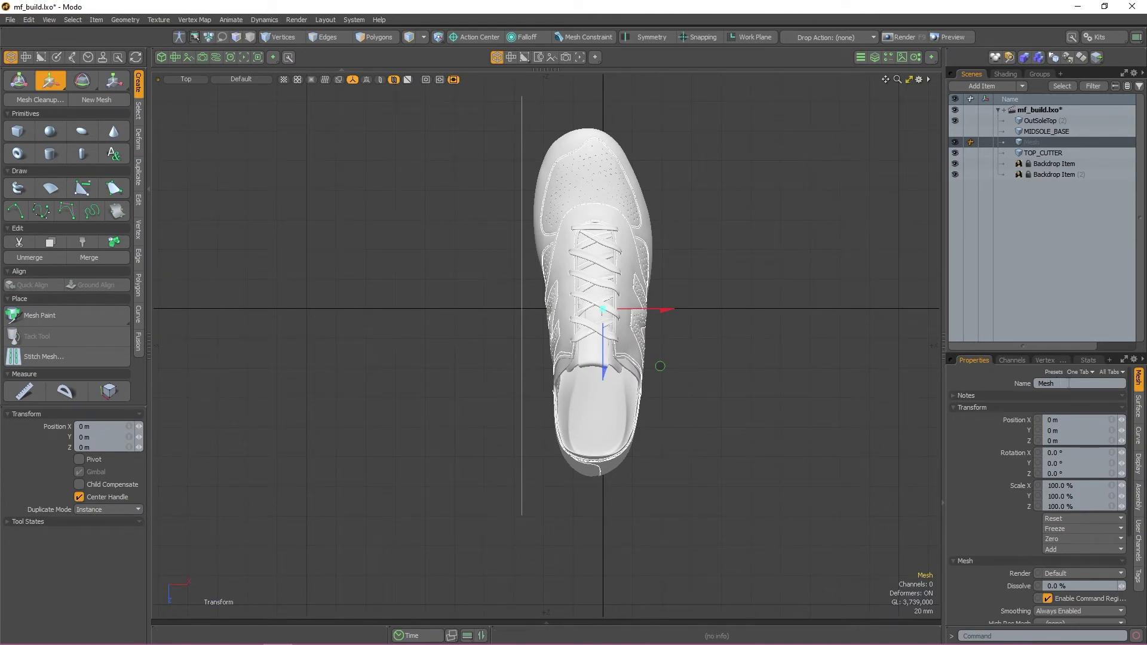
pyautogui.click(1069, 383)
pyautogui.write('T')
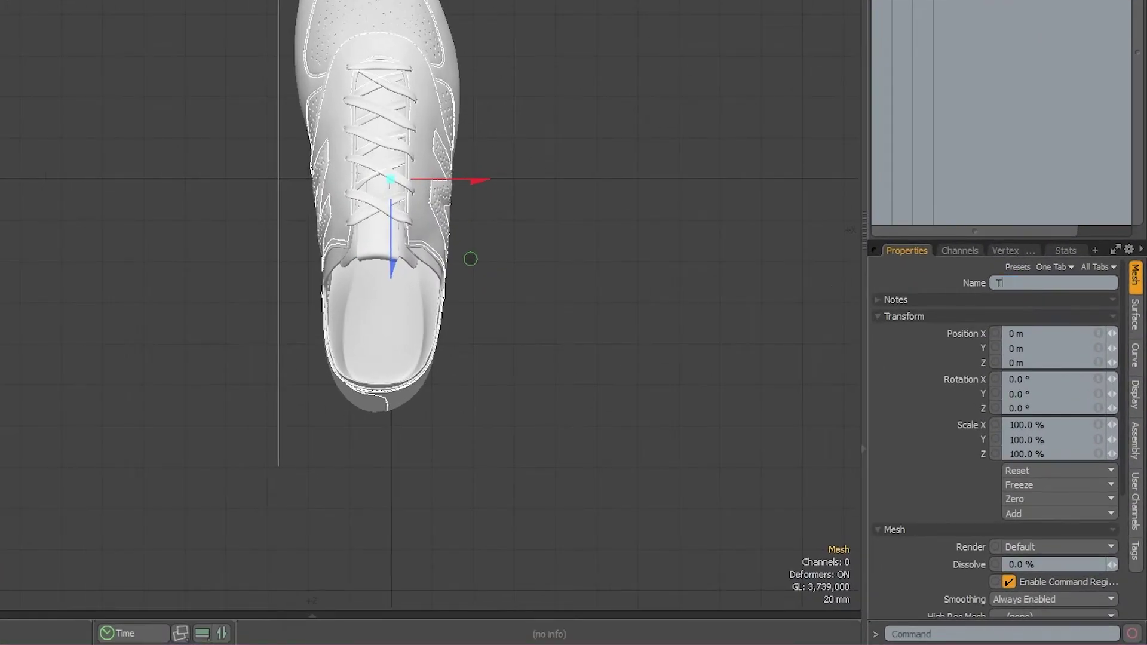
pyautogui.write('OP_DRIVER')
pyautogui.press('Return')
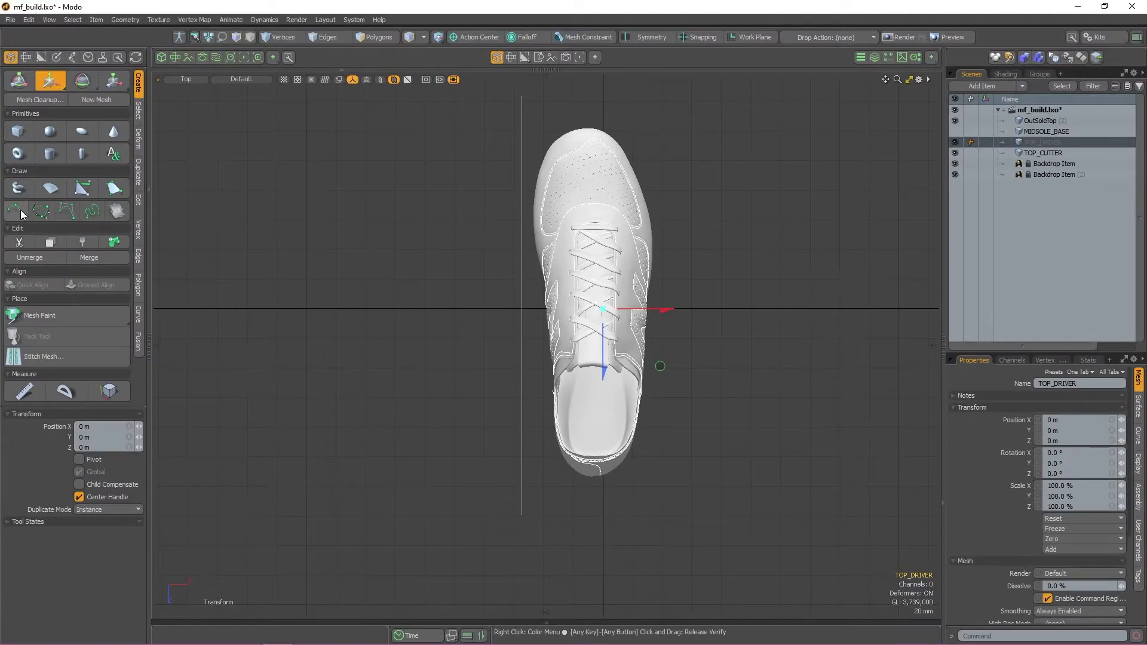
# - Draw a straight two-point curve across the shoe in TOP_DRIVER, from the cutter curve to about X 80 mm
pyautogui.click(21, 213)
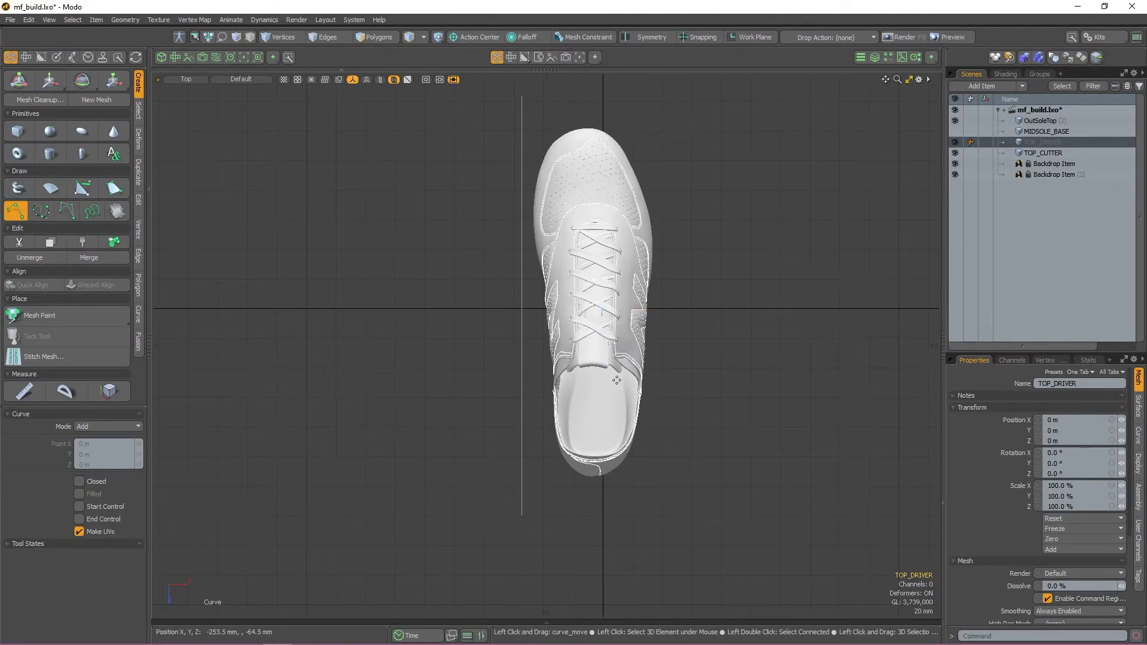
pyautogui.click(521, 308)
pyautogui.click(722, 309)
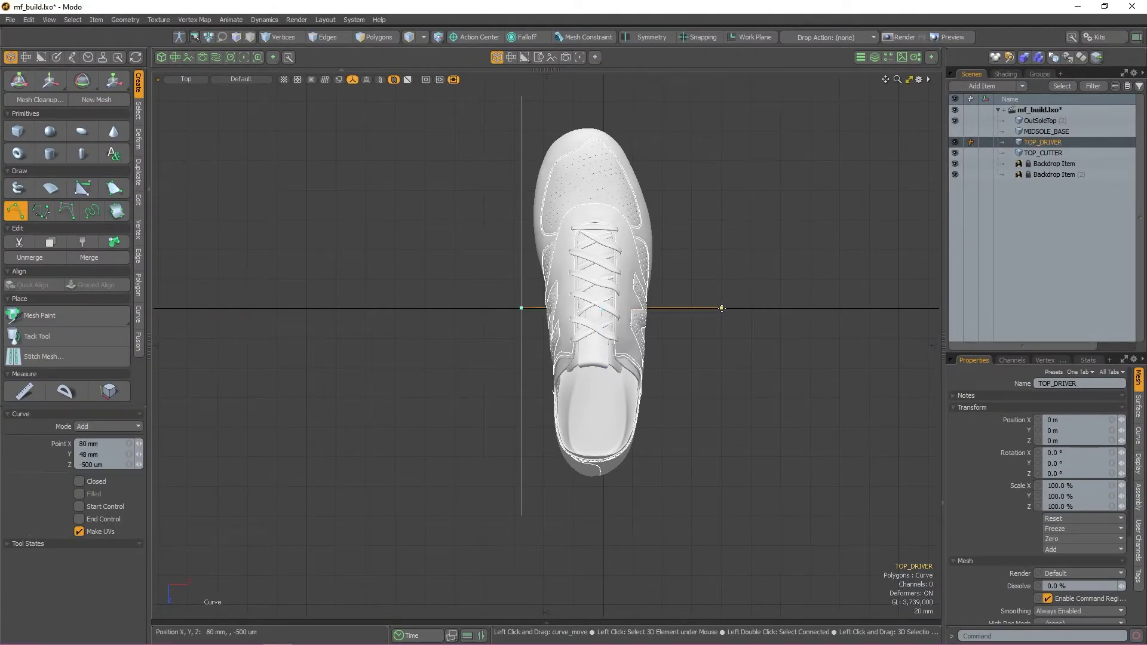
pyautogui.press('space')
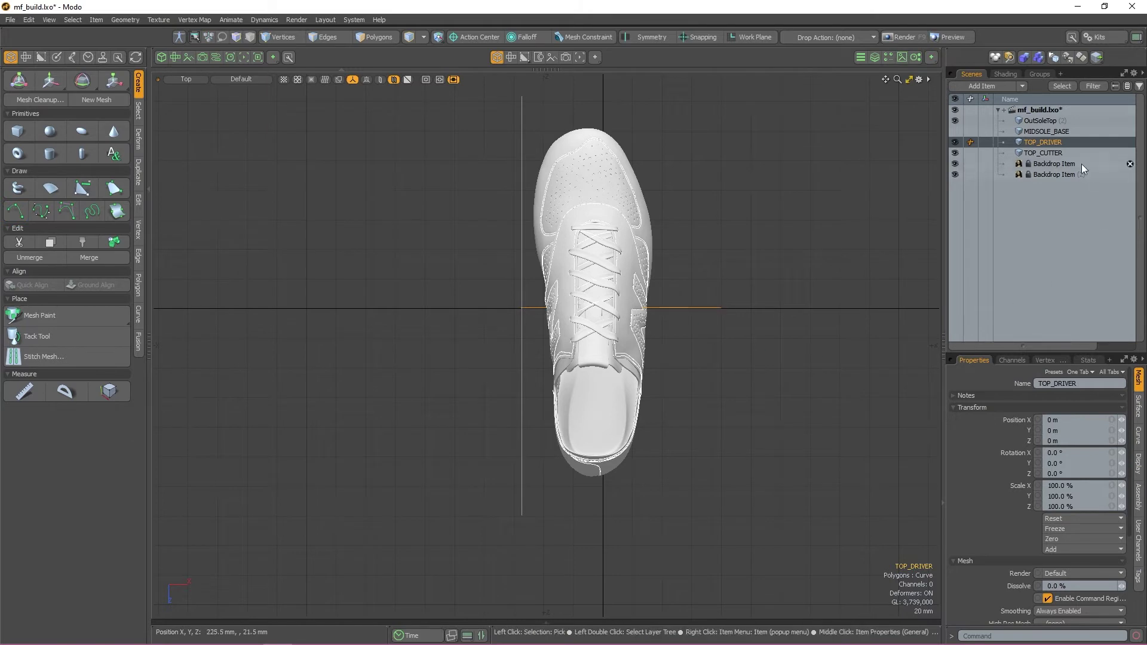
# - Add a Curve Rebuild mesh operation to TOP_CUTTER
pyautogui.click(1060, 153)
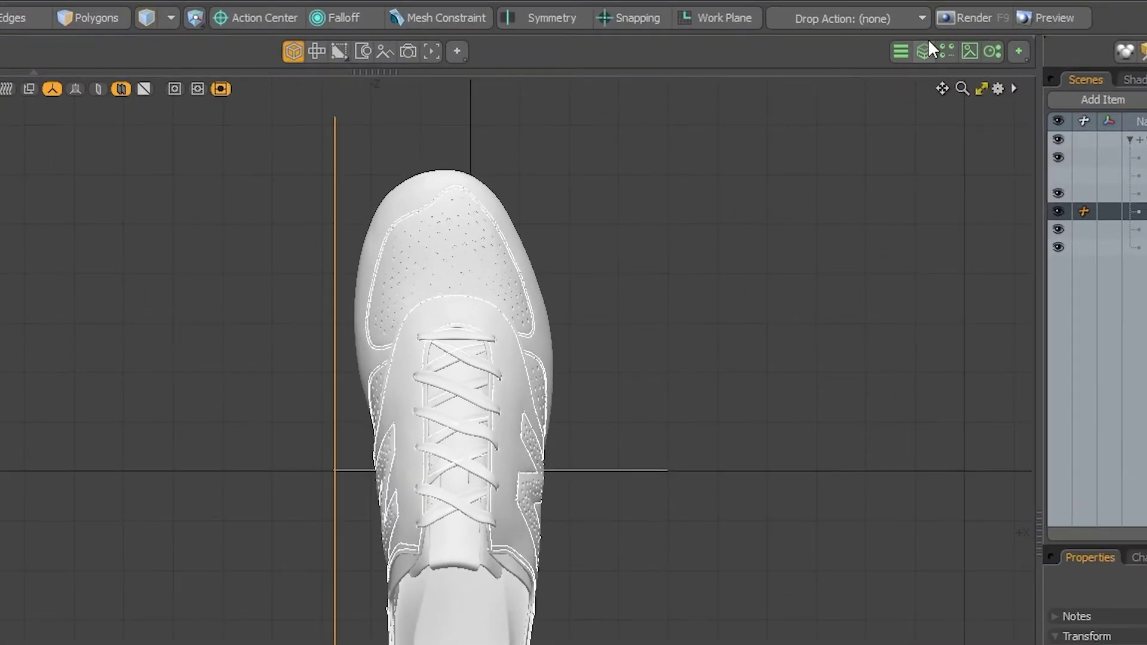
pyautogui.click(925, 48)
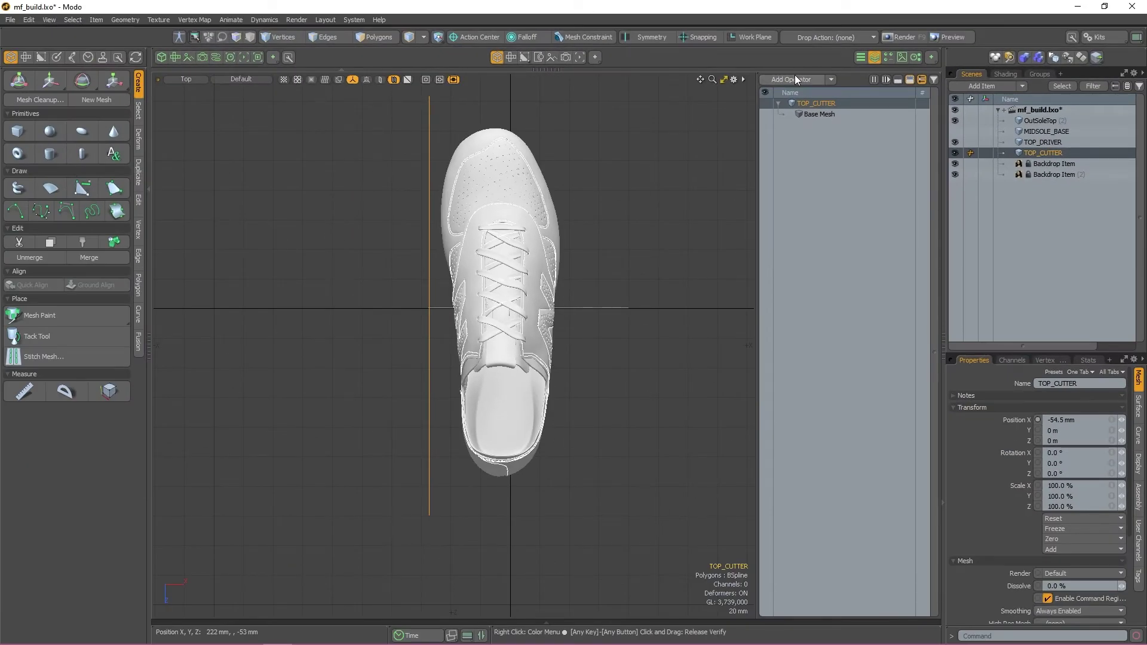
pyautogui.click(796, 75)
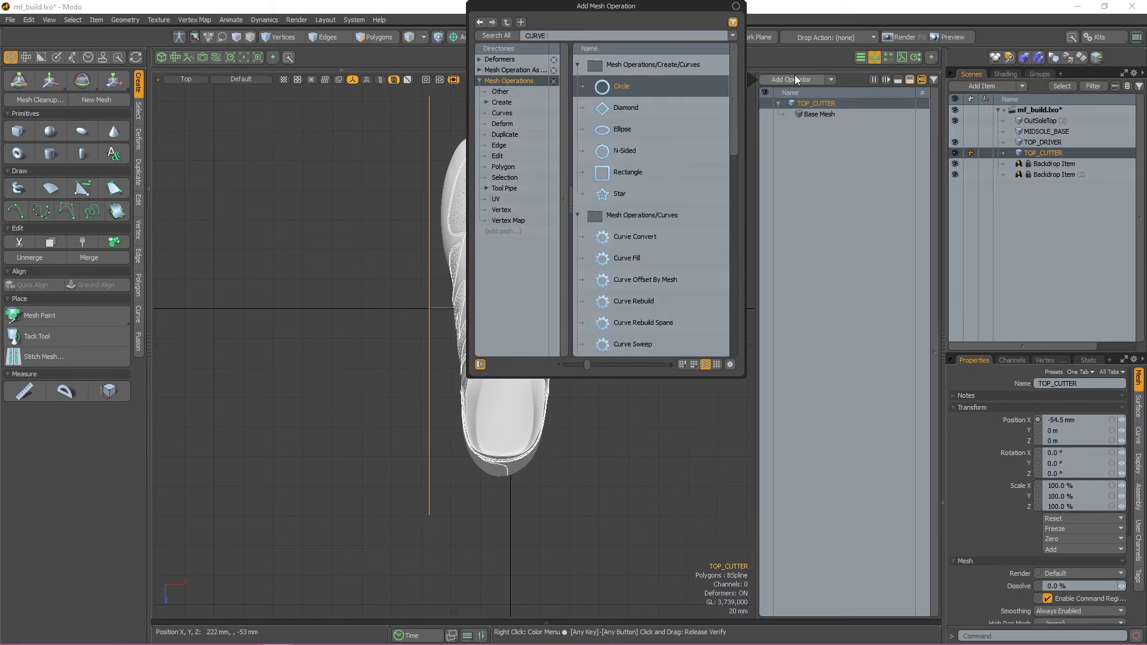
pyautogui.write('REB')
pyautogui.press('Return')
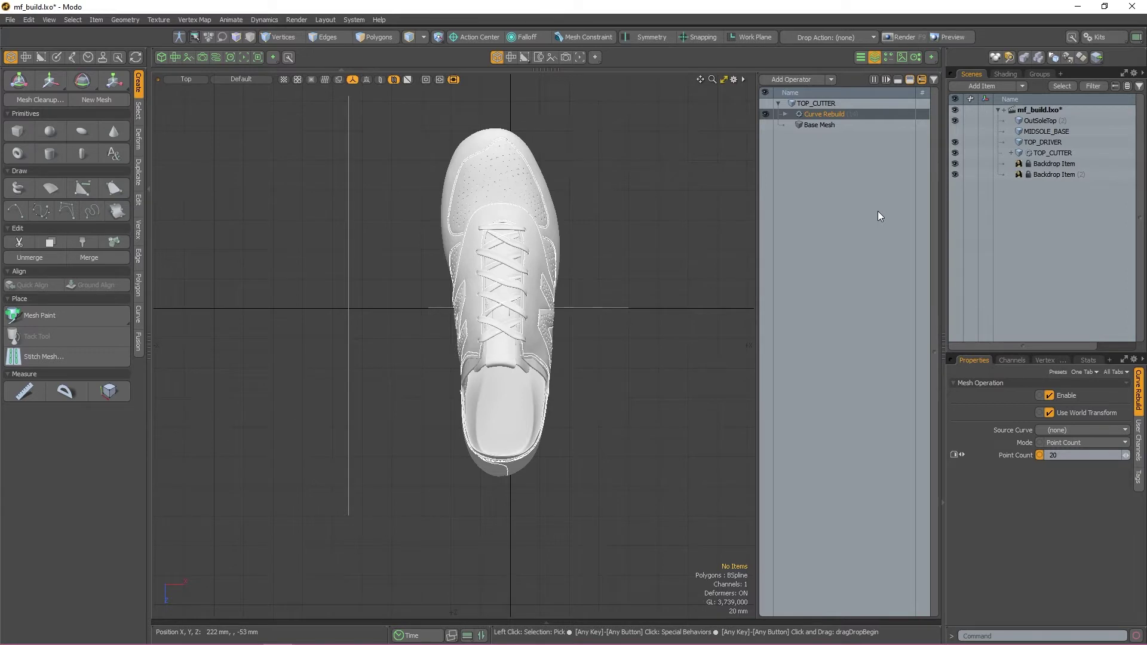
pyautogui.click(877, 211)
# - Add a Curve Extrude mesh operation to TOP_CUTTER with TOP_DRIVER as its path
pyautogui.click(796, 80)
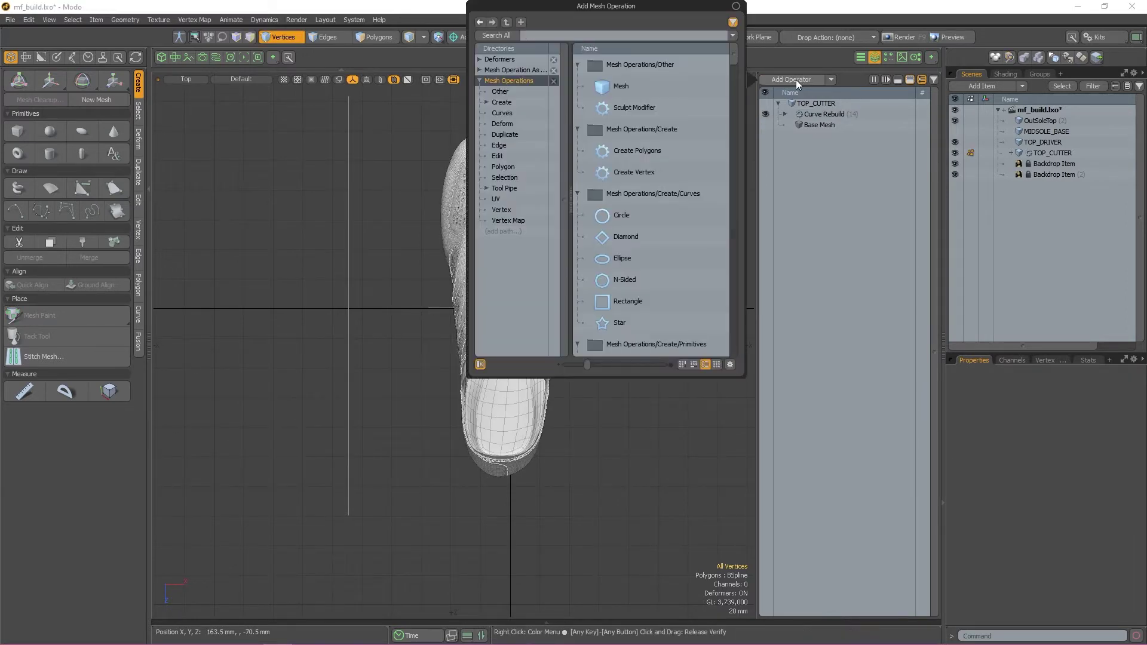
pyautogui.write('curve extrude')
pyautogui.press('Return')
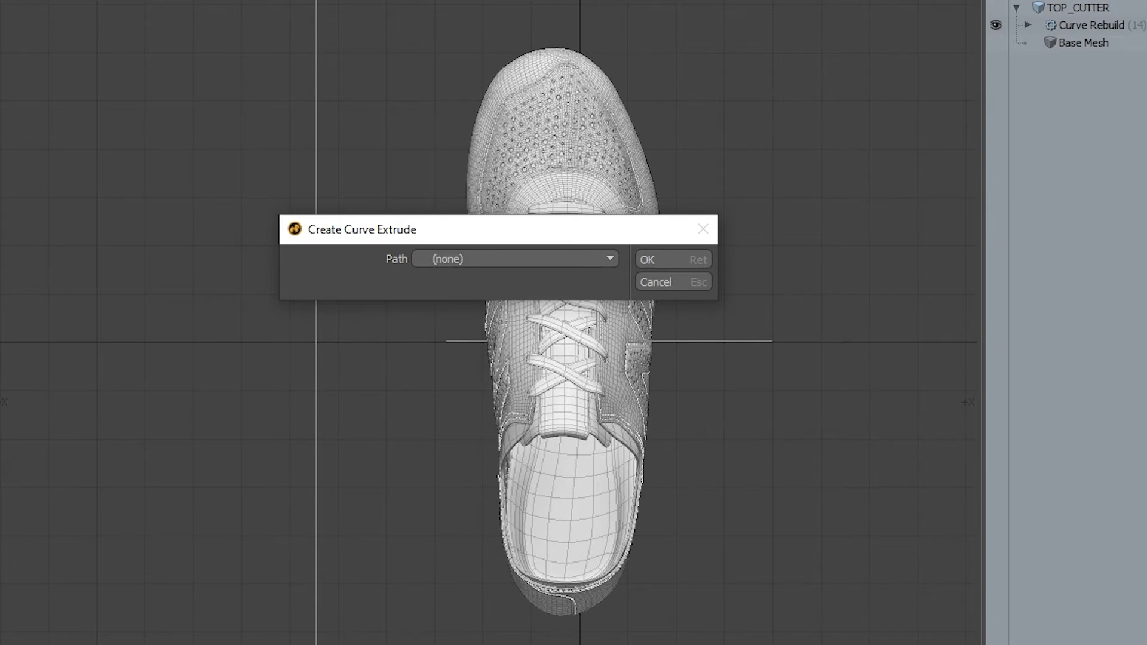
pyautogui.click(474, 253)
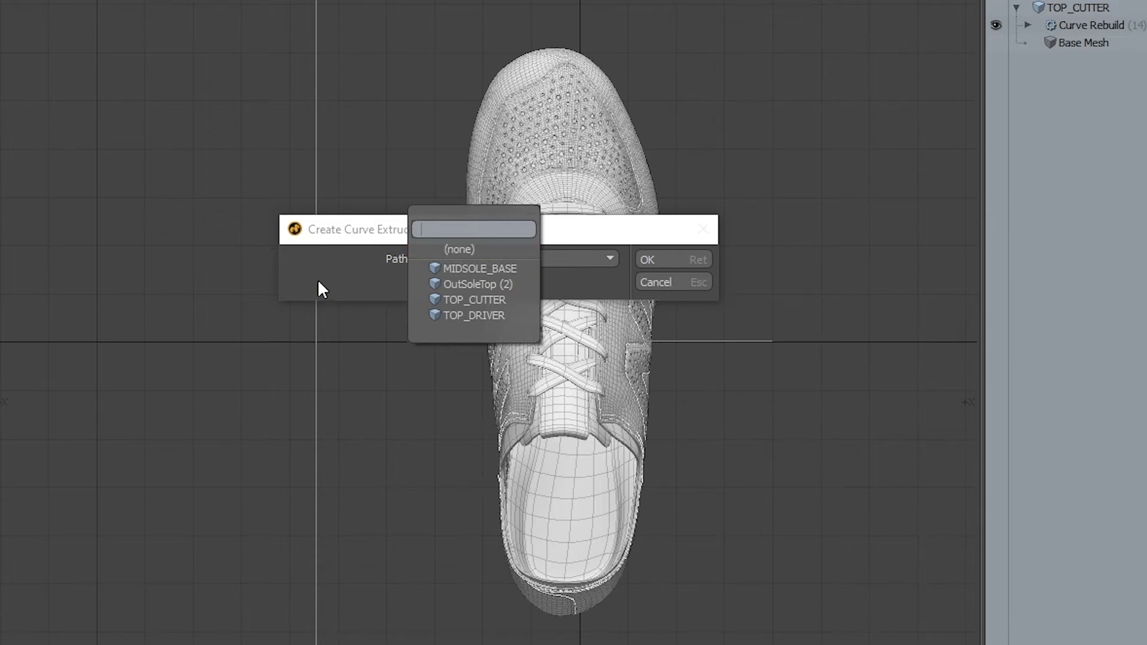
pyautogui.click(476, 315)
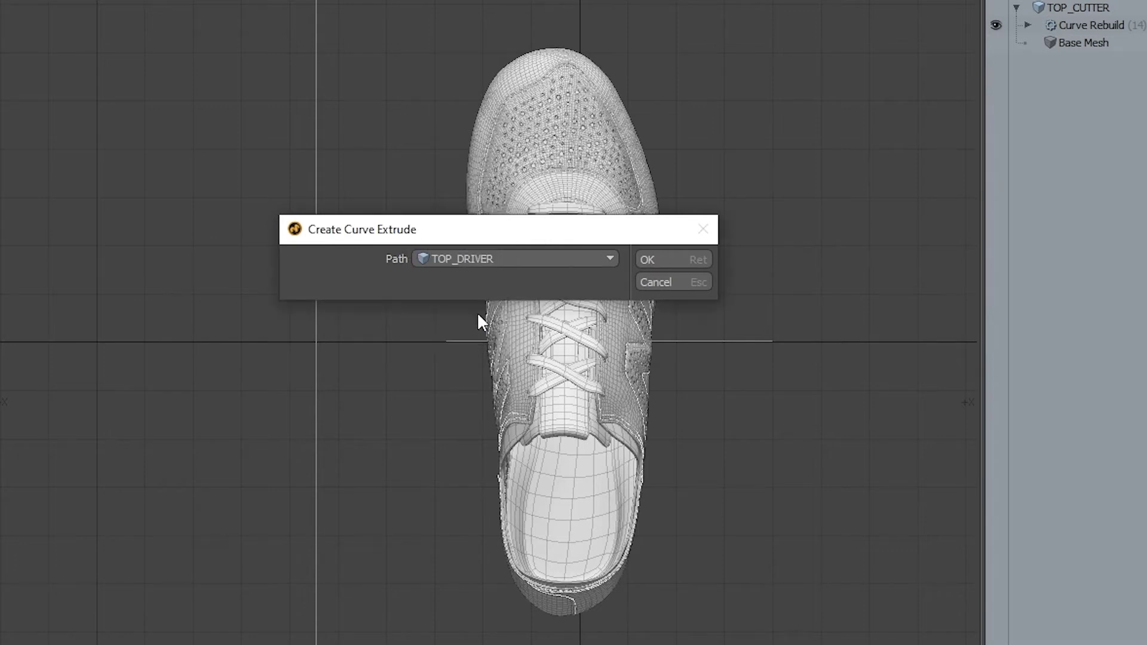
pyautogui.click(657, 258)
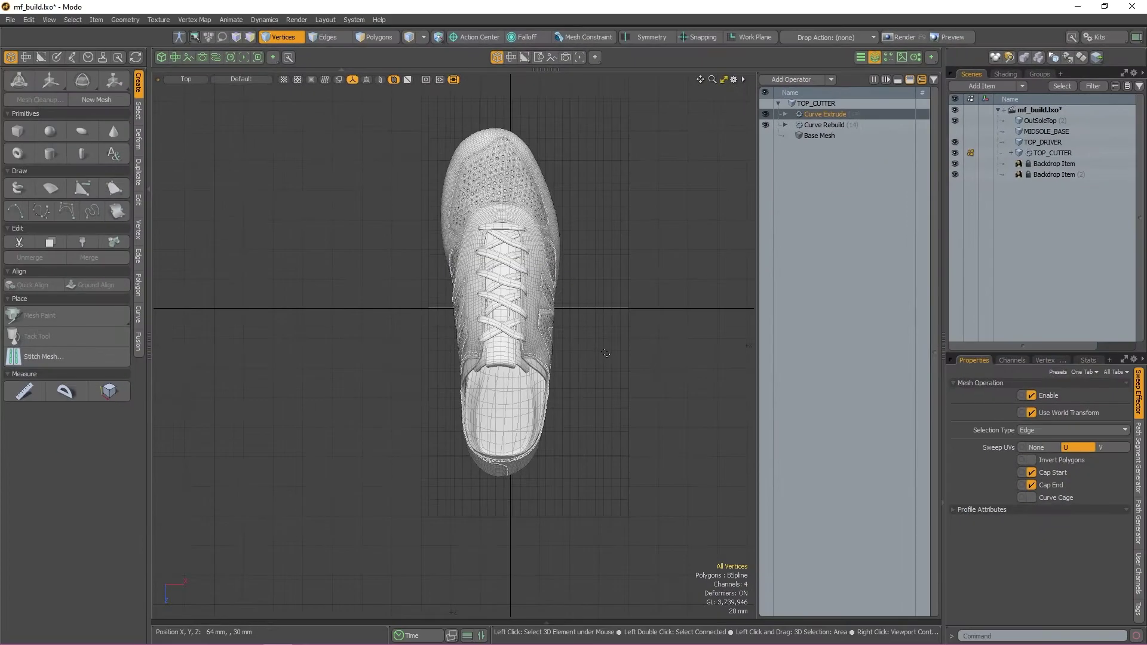
# - In the perspective view, turn off Cap Start and Cap End for the Curve Extrude operation
pyautogui.hotkey('ctrl', 'space')
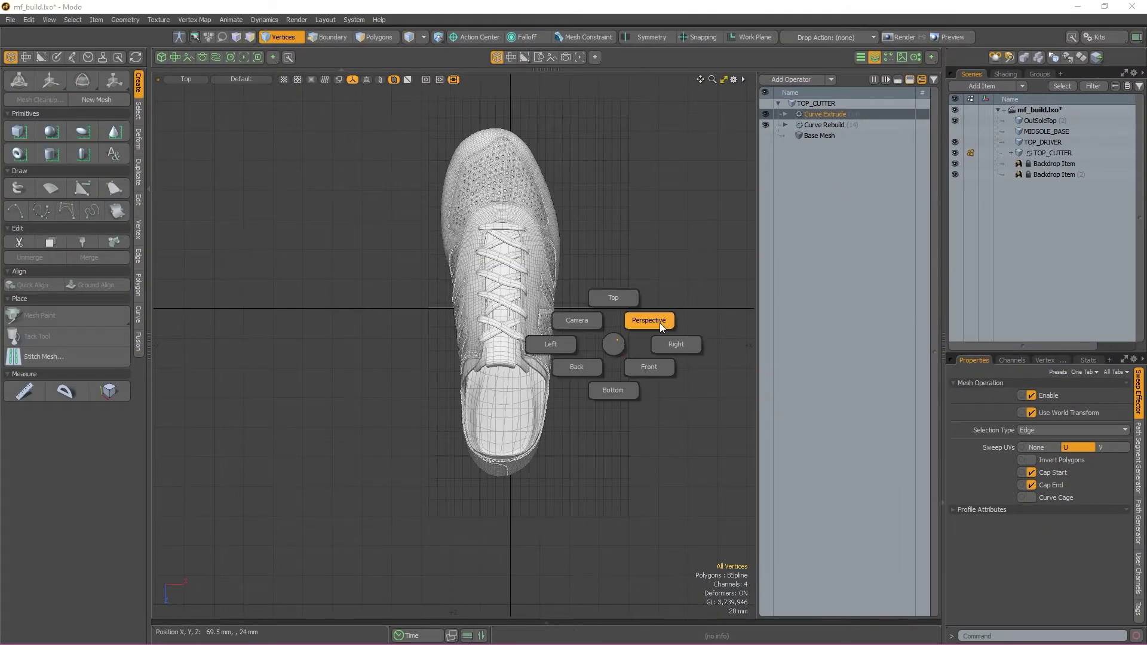
pyautogui.click(660, 323)
pyautogui.keyDown('alt'); pyautogui.moveTo(594, 396); pyautogui.dragTo(537, 380); pyautogui.keyUp('alt')
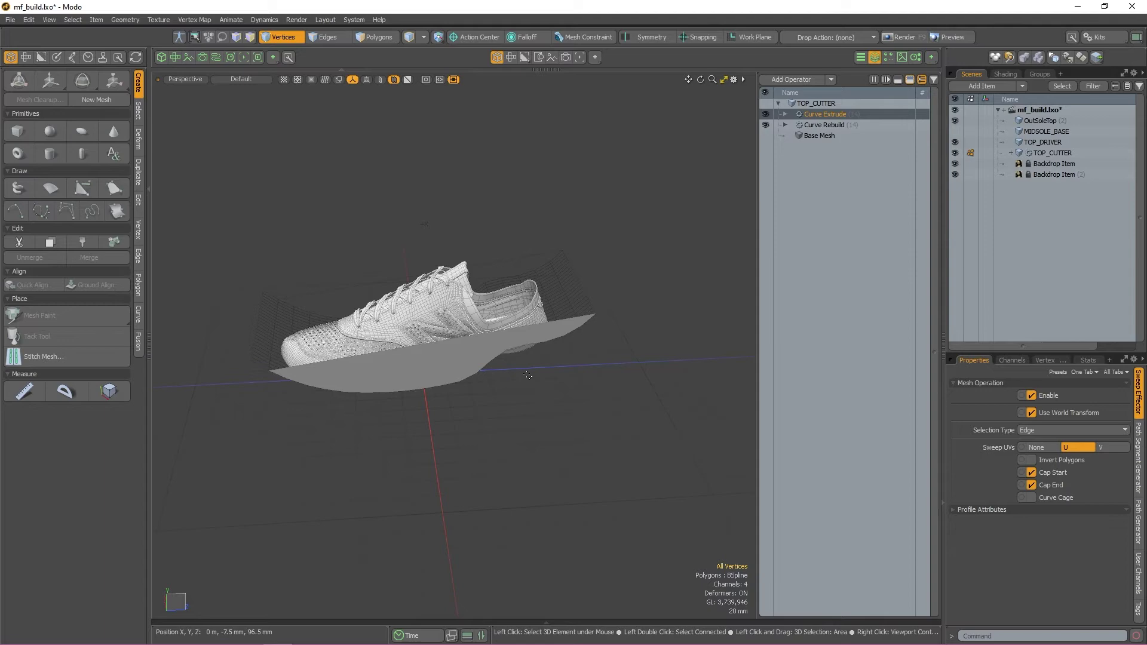
pyautogui.moveTo(528, 375)
pyautogui.keyDown('alt'); pyautogui.mouseDown()
pyautogui.moveTo(509, 392)
pyautogui.moveTo(568, 389)
pyautogui.moveTo(541, 389)
pyautogui.mouseUp(); pyautogui.keyUp('alt')
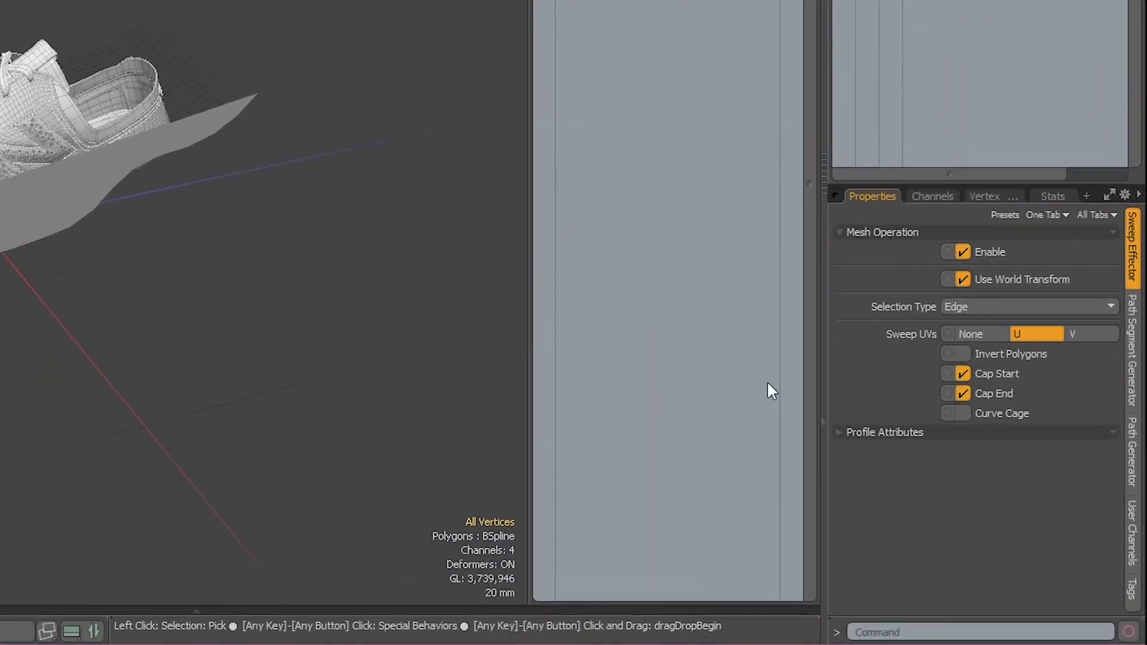
pyautogui.click(963, 374)
pyautogui.click(963, 394)
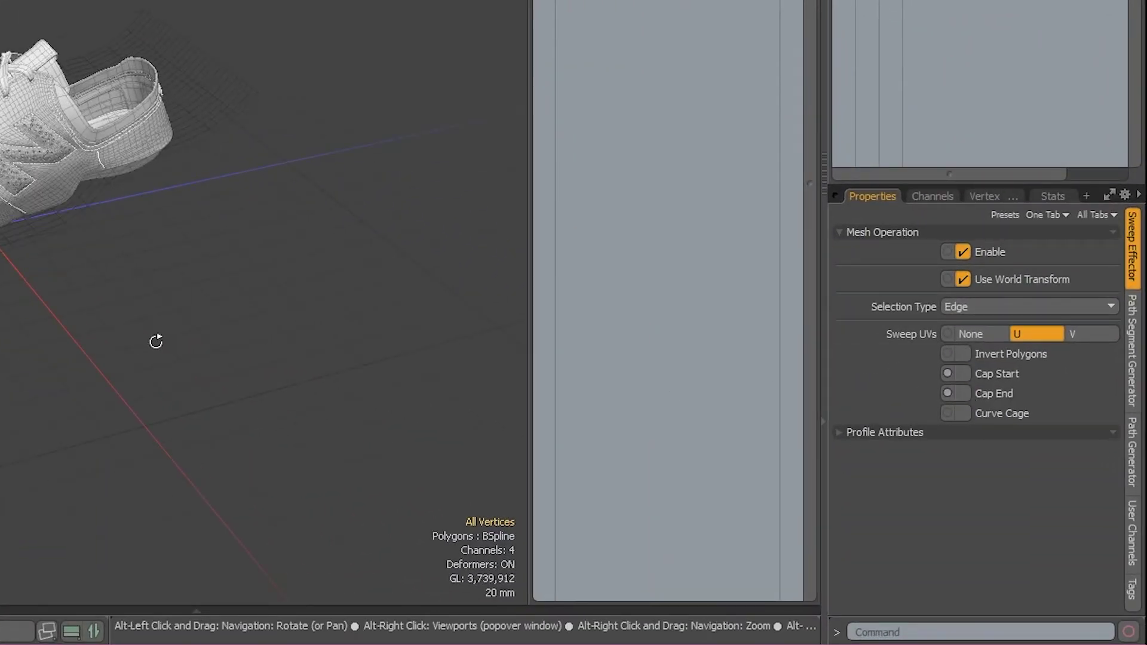
pyautogui.keyDown('alt'); pyautogui.moveTo(156, 342); pyautogui.dragTo(104, 295); pyautogui.keyUp('alt')
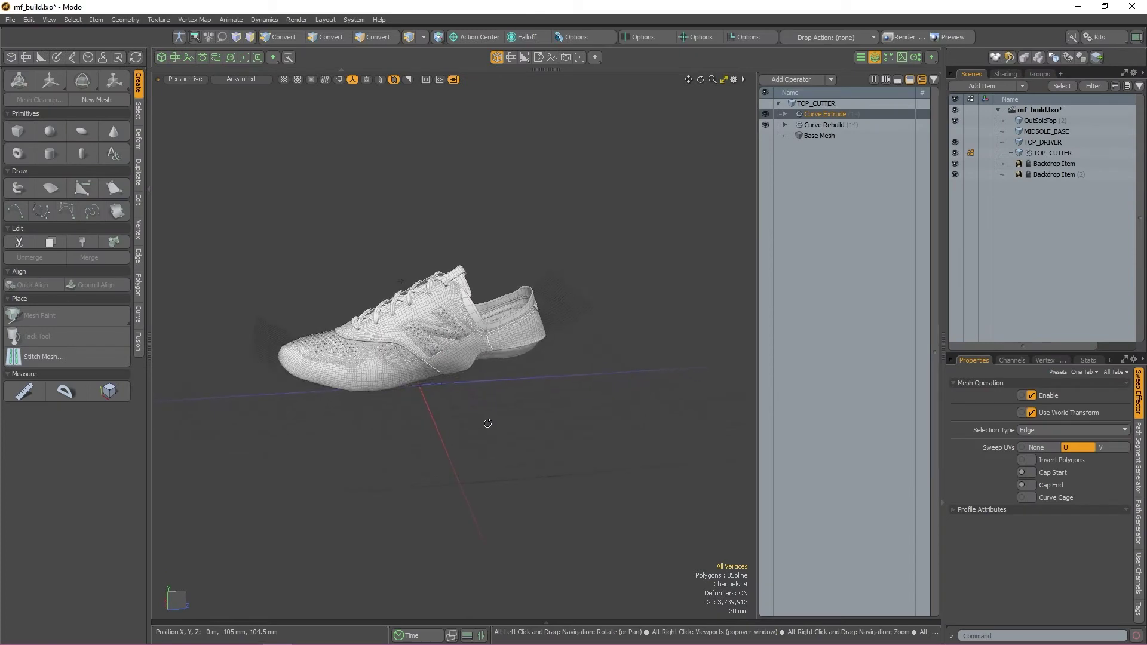
# - Show MIDSOLE_BASE and create a new Fusion item from it
pyautogui.keyDown('ctrl'); pyautogui.keyDown('alt'); pyautogui.moveTo(469, 398); pyautogui.dragTo(545, 413); pyautogui.keyUp('alt'); pyautogui.keyUp('ctrl')
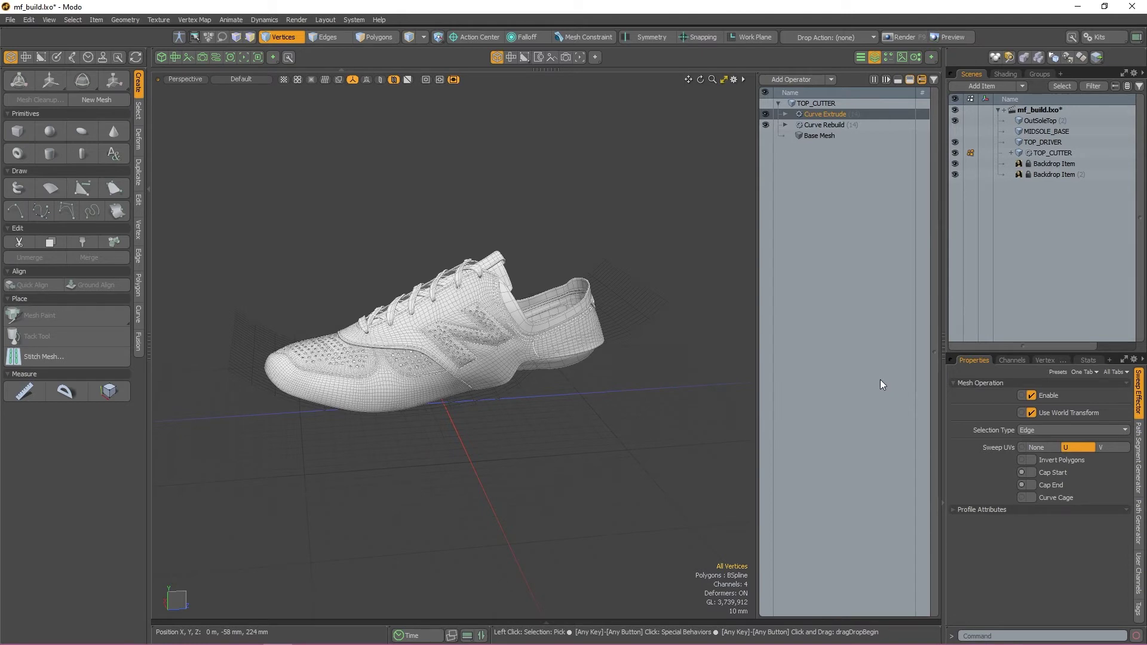
pyautogui.click(955, 131)
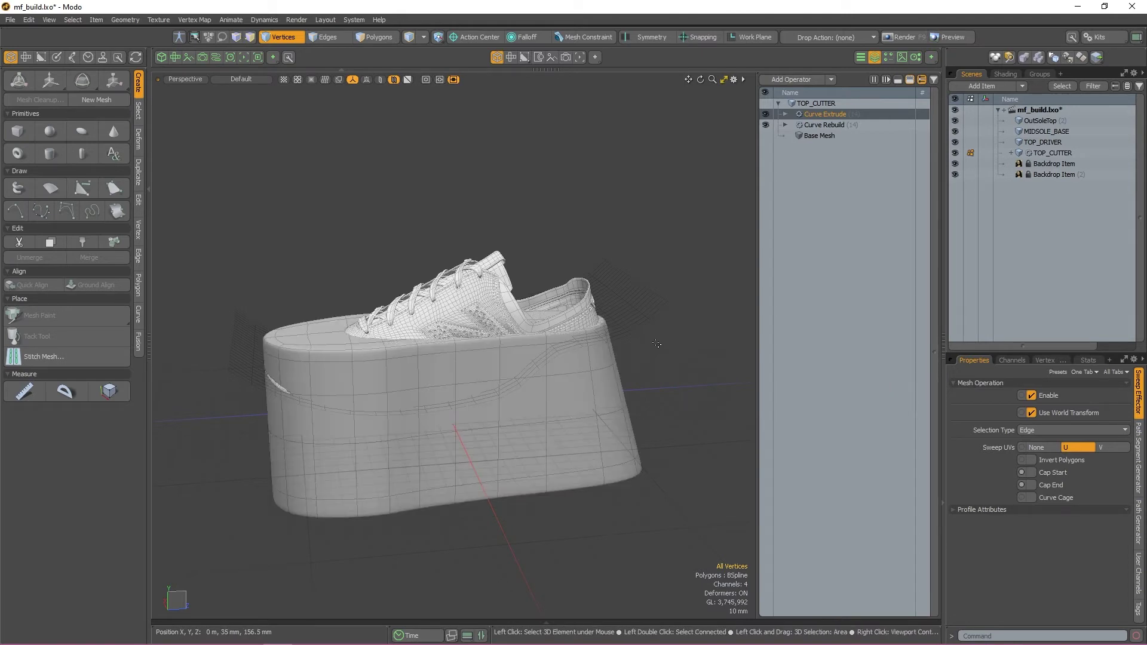
pyautogui.click(1042, 130)
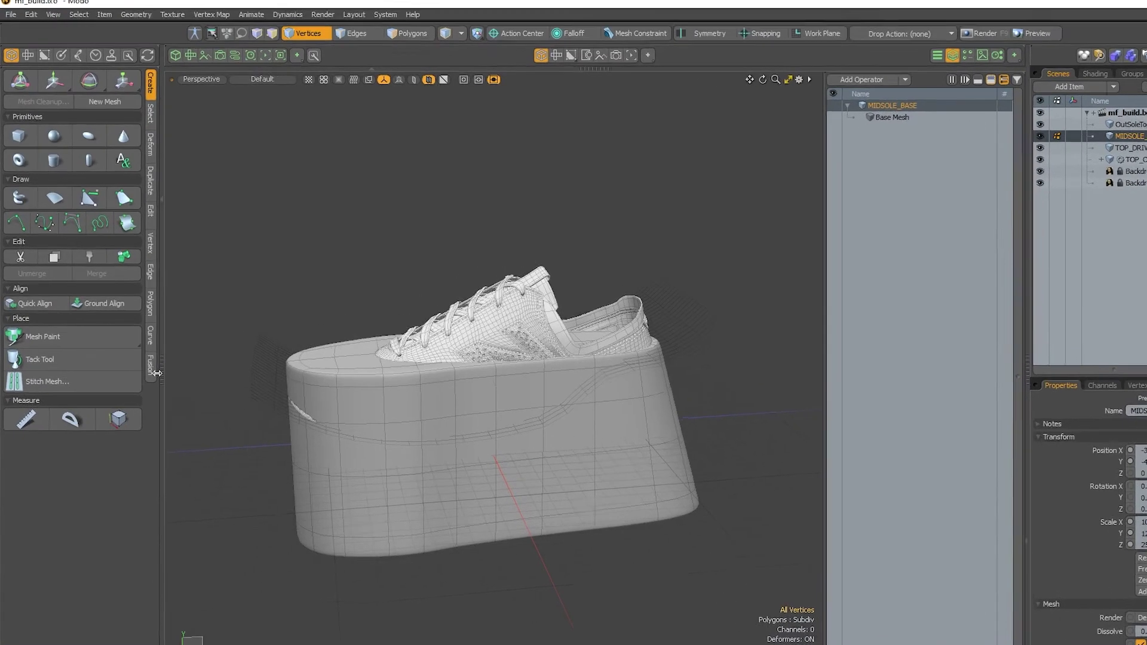
pyautogui.click(138, 346)
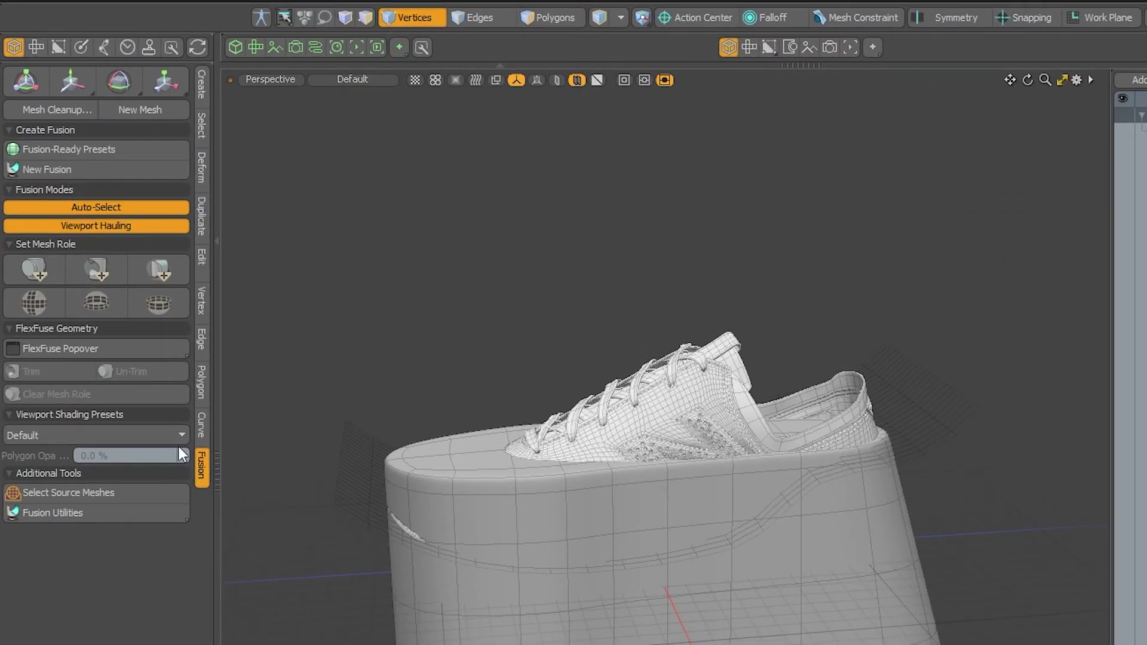
pyautogui.click(82, 163)
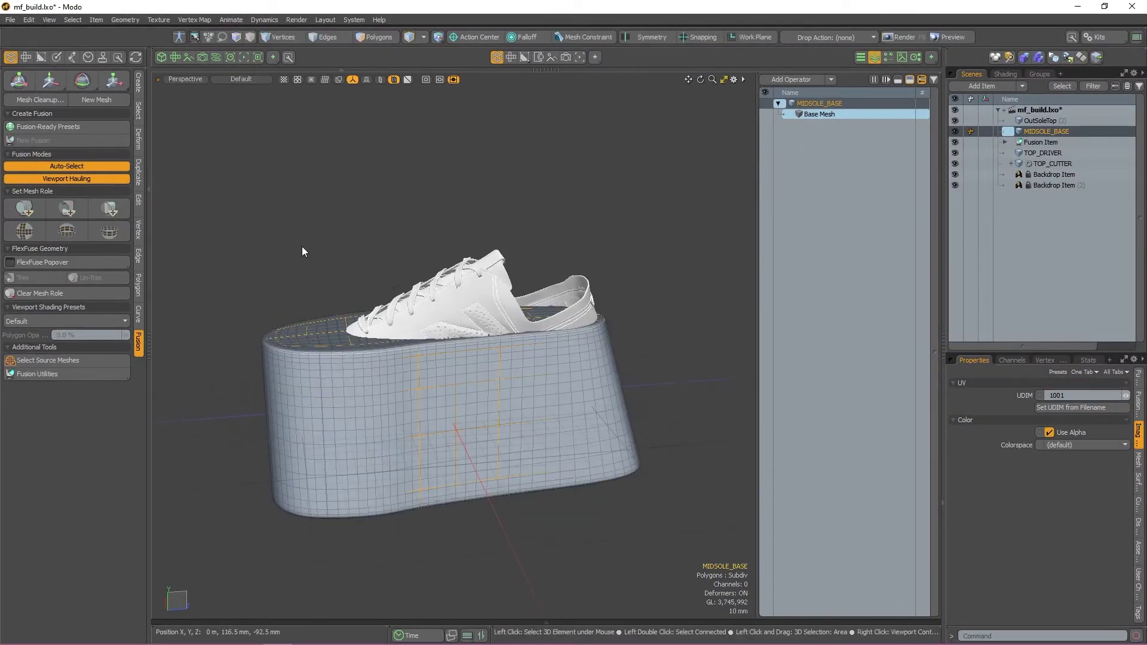
pyautogui.click(302, 248)
# - Subtract TOP_CUTTER from MIDSOLE_BASE in the Fusion item by setting its mesh role
pyautogui.keyDown('alt'); pyautogui.moveTo(455, 465); pyautogui.dragTo(496, 437); pyautogui.keyUp('alt')
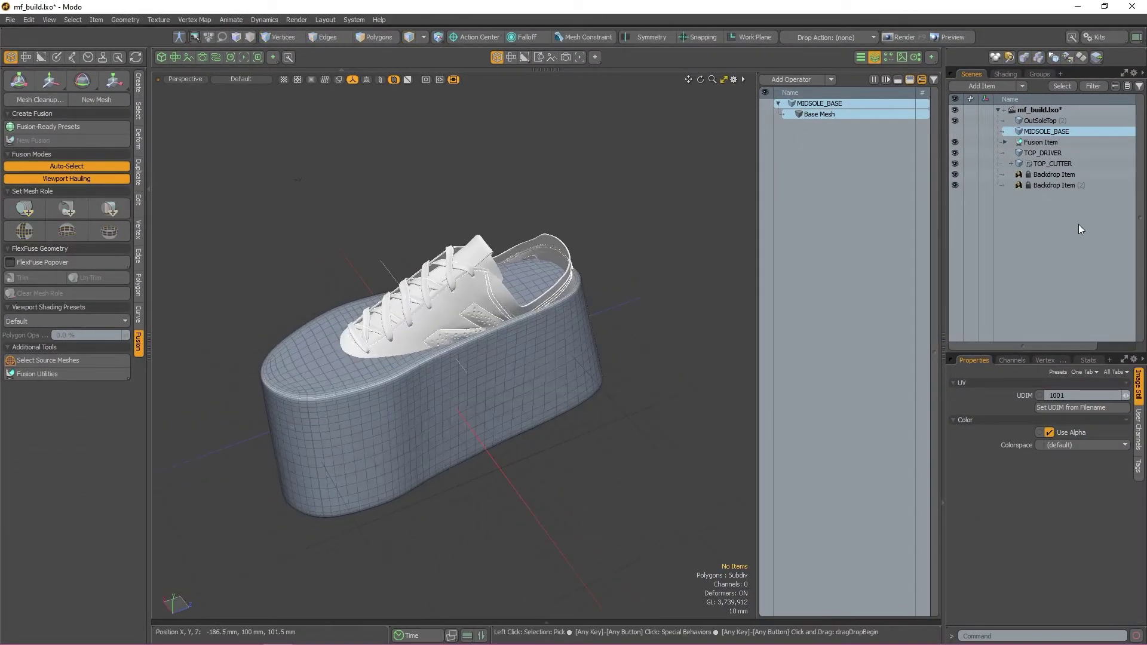
pyautogui.keyDown('ctrl'); pyautogui.click(1055, 163); pyautogui.keyUp('ctrl')
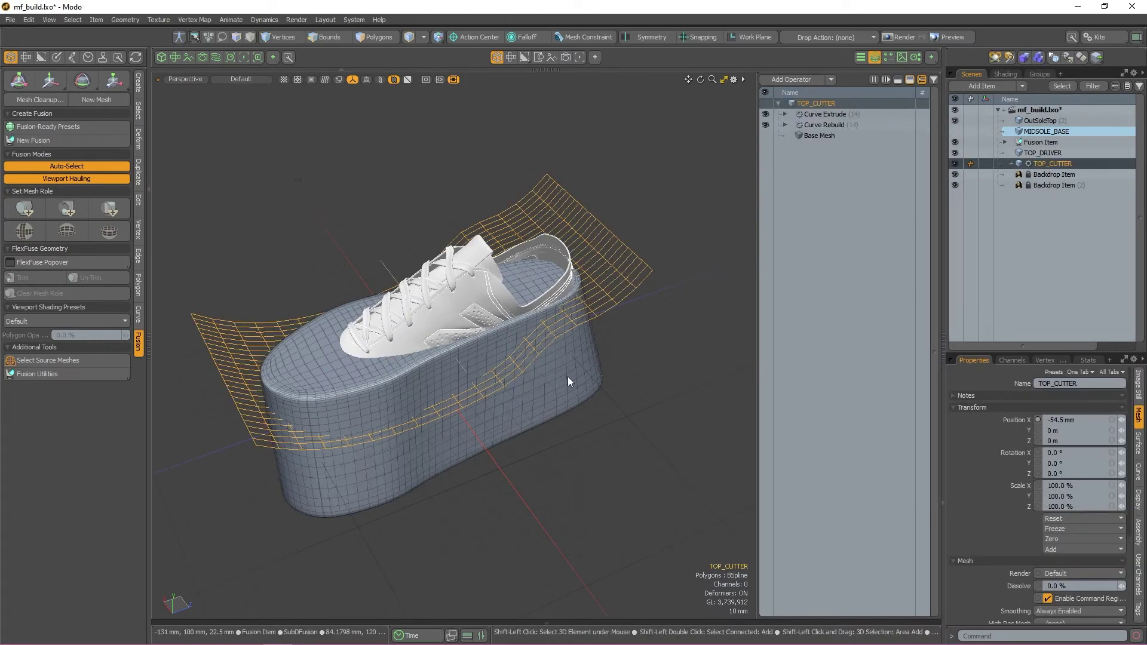
pyautogui.keyDown('alt'); pyautogui.moveTo(637, 481); pyautogui.dragTo(482, 441); pyautogui.keyUp('alt')
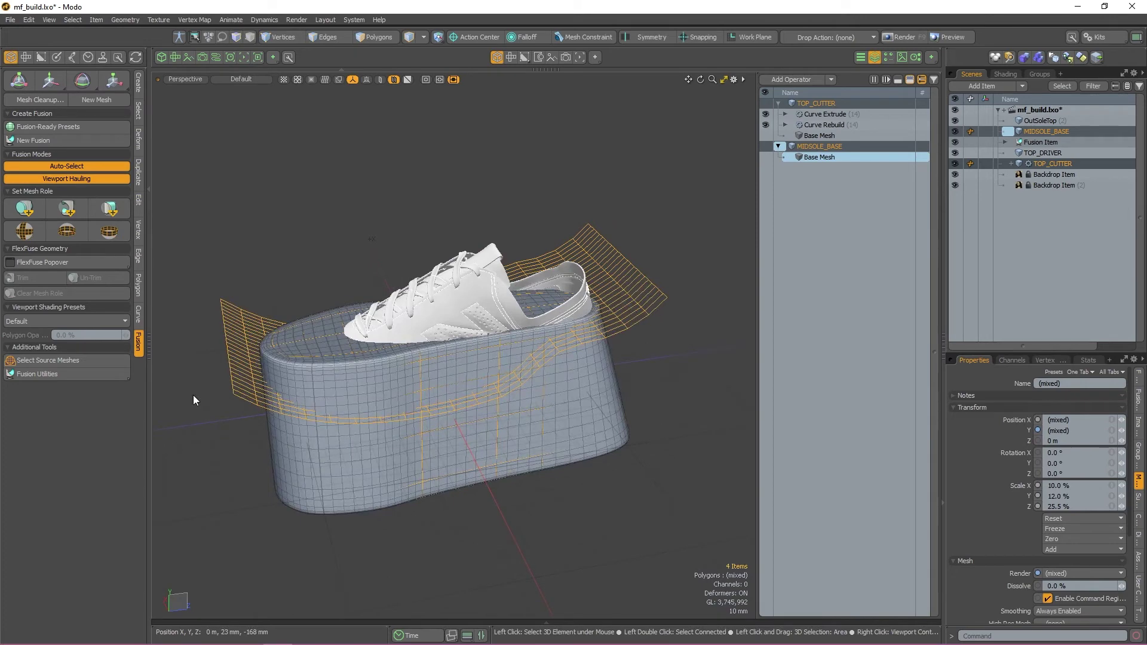
pyautogui.click(81, 214)
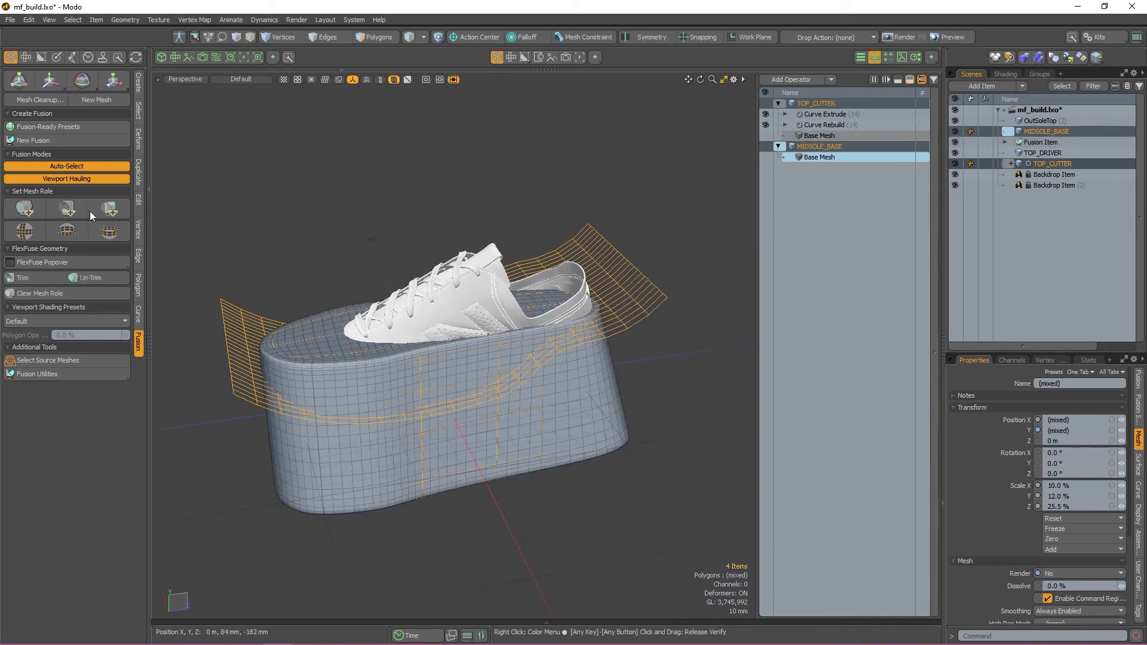
pyautogui.click(659, 378)
pyautogui.keyDown('alt'); pyautogui.moveTo(658, 378); pyautogui.dragTo(571, 341); pyautogui.keyUp('alt')
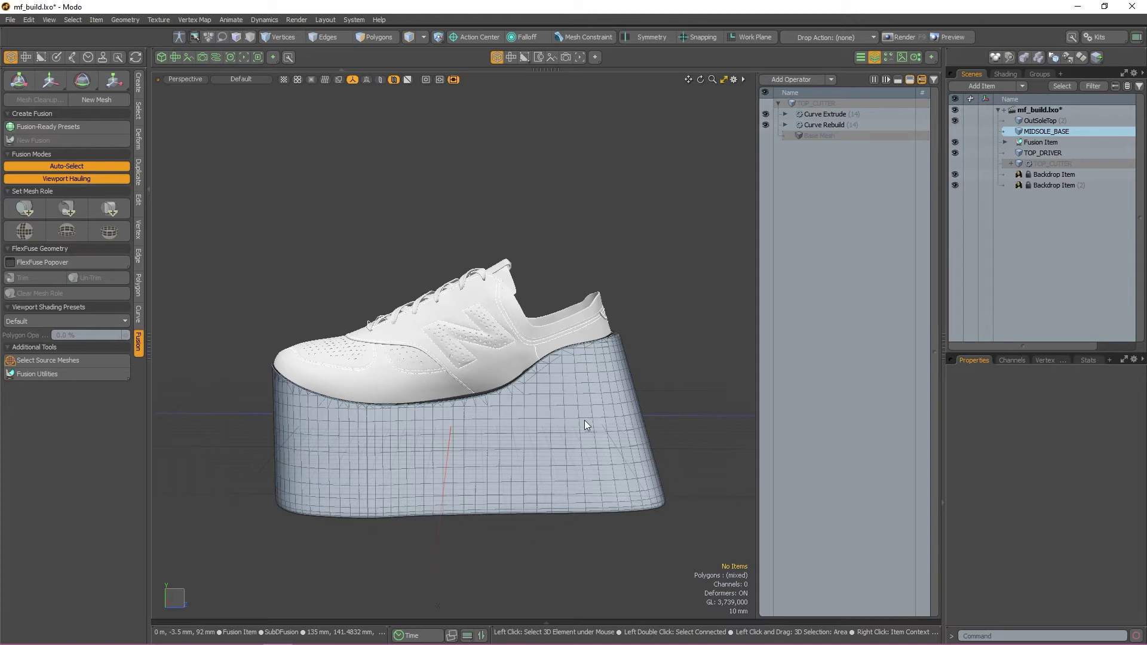
# - In the left view, hide OutSoleTop and move TOP_DRIVER down to Position Y -1.5 mm
pyautogui.hotkey('ctrl', 'space')
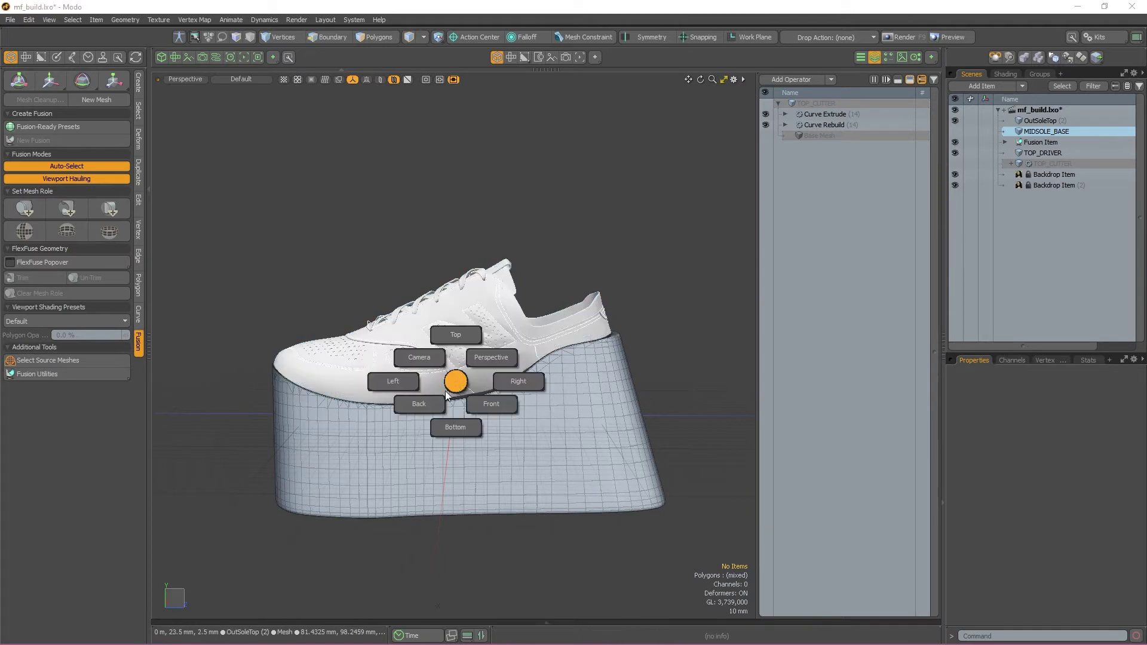
pyautogui.click(400, 385)
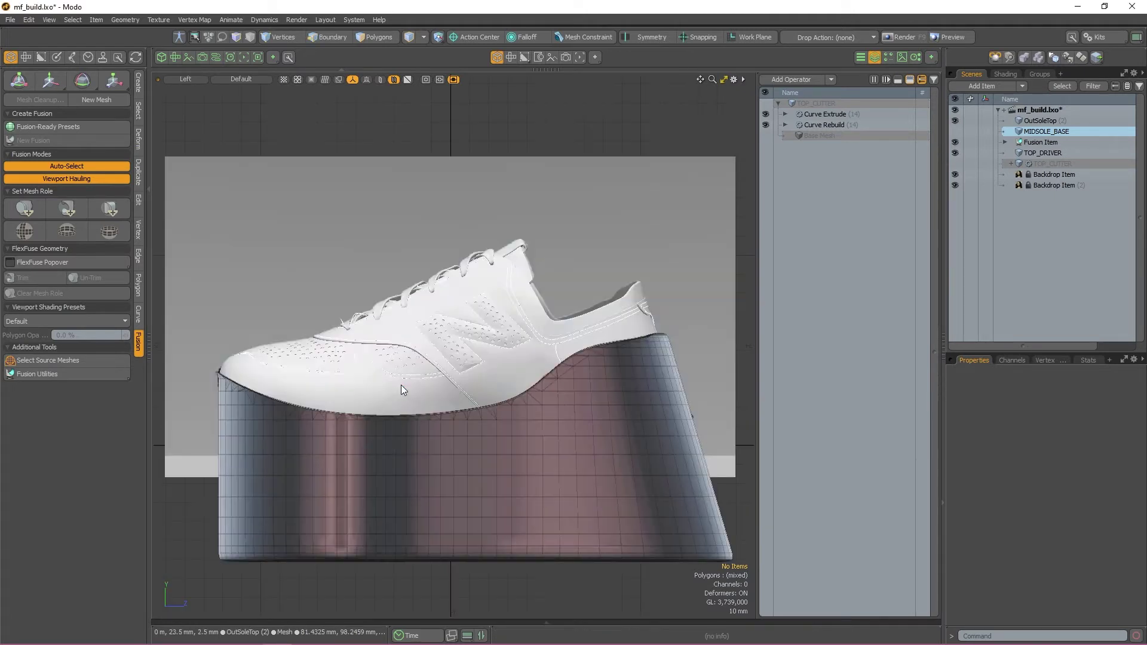
pyautogui.click(954, 122)
pyautogui.click(1042, 152)
pyautogui.press('w')
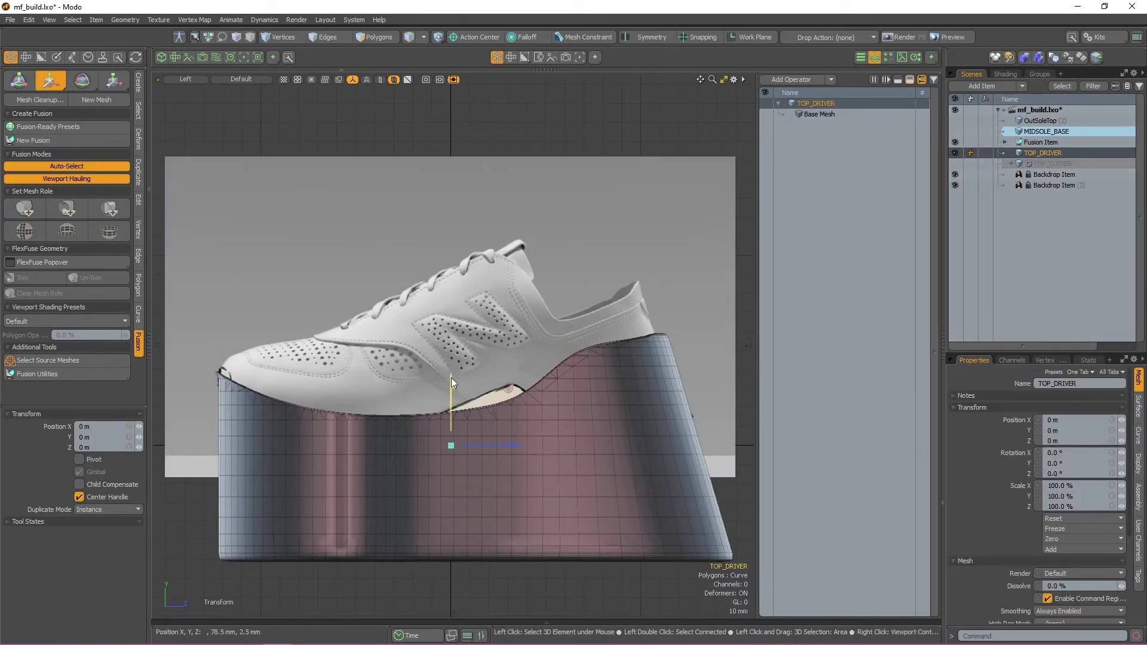
pyautogui.moveTo(451, 378); pyautogui.dragTo(452, 385)
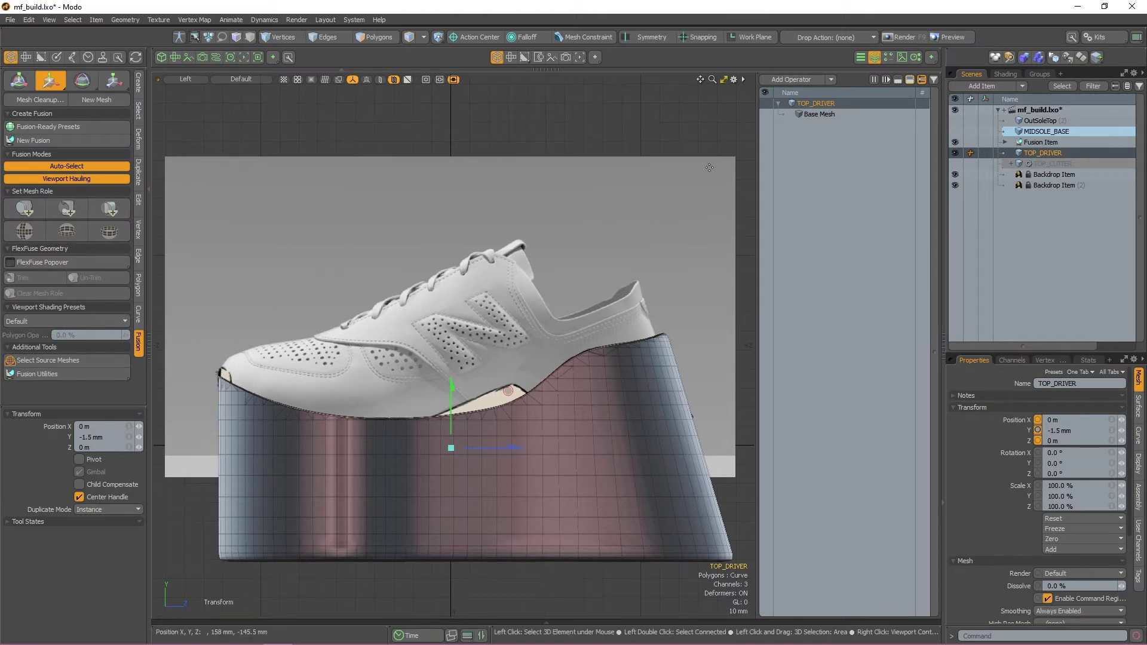
pyautogui.press('space')
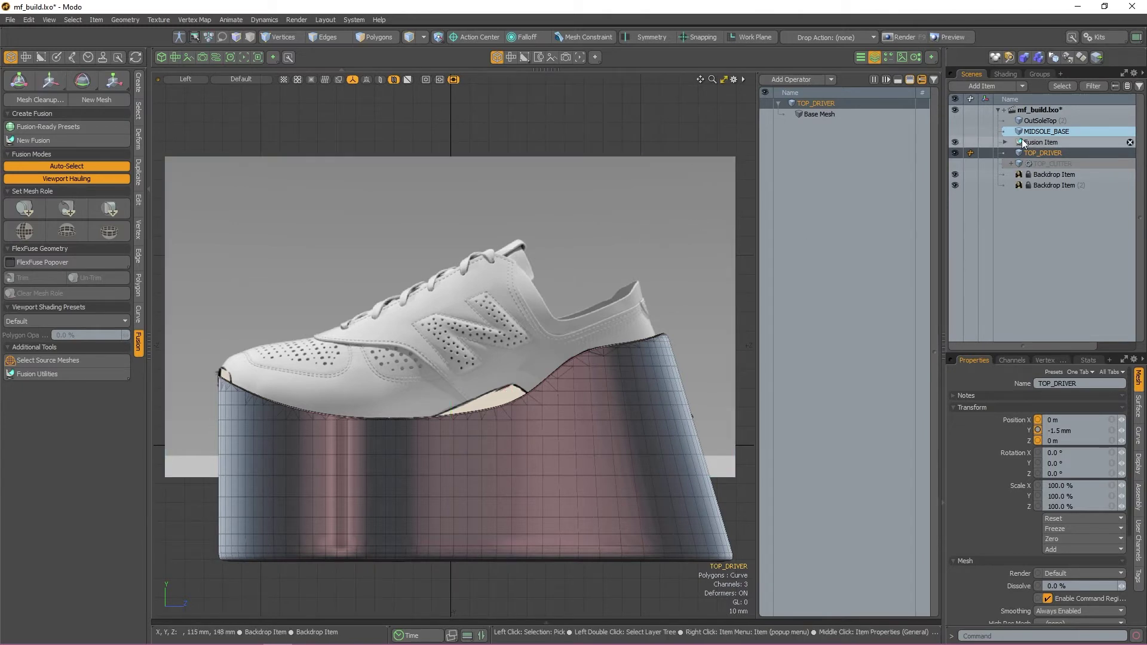
# - Hide the Fusion item and add a new mesh named BOTTOM_CUTTER
pyautogui.click(953, 142)
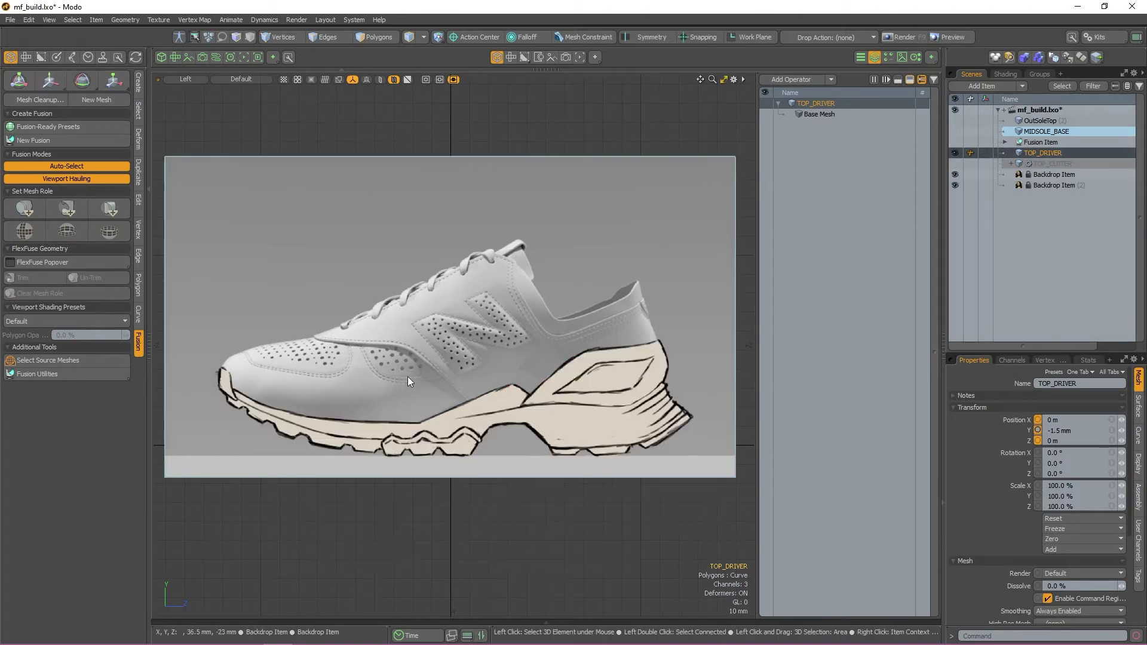
pyautogui.press('n')
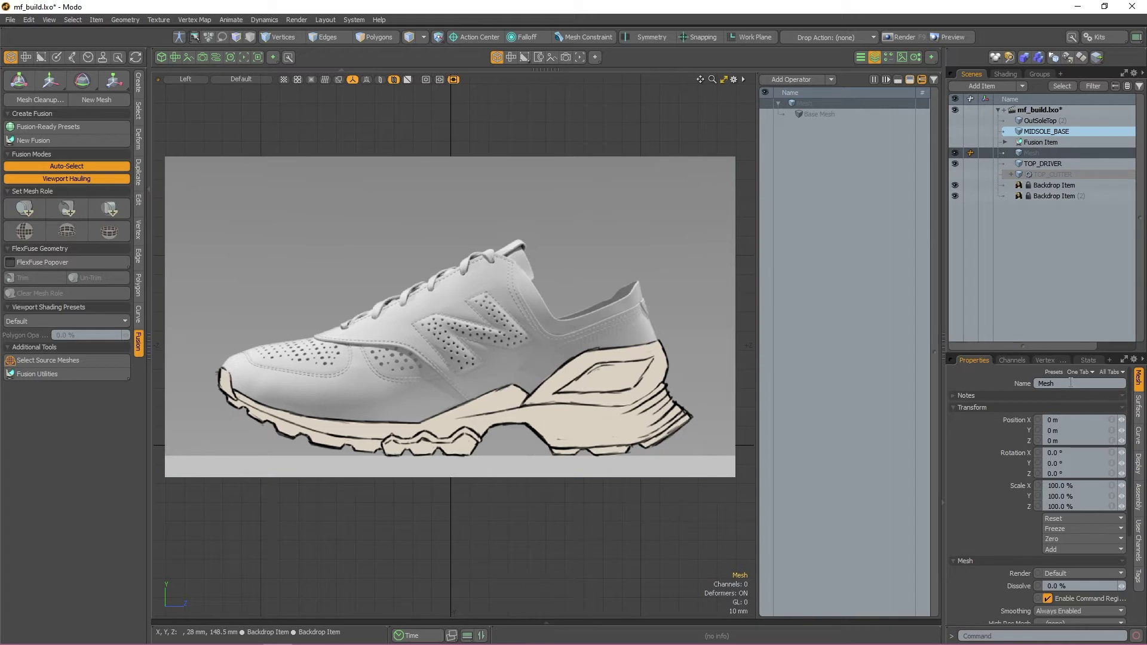
pyautogui.moveTo(1067, 384); pyautogui.dragTo(869, 382)
pyautogui.write('BOTTOM_CUTTER')
pyautogui.press('Return')
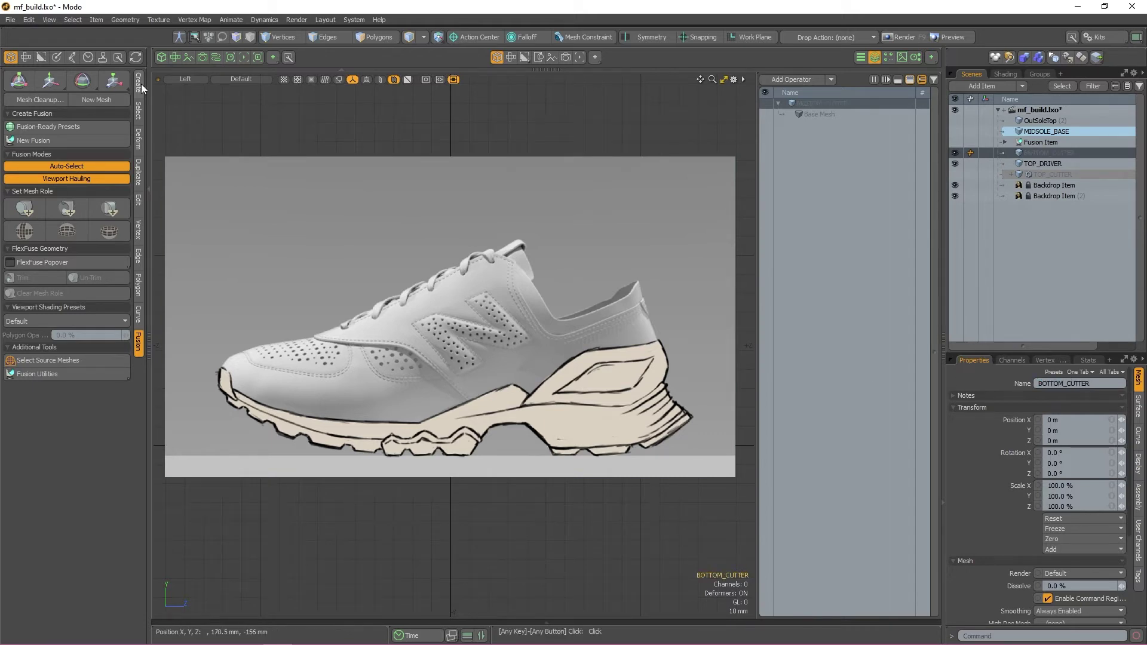
# - Draw a B-spline curve in BOTTOM_CUTTER along the lower edge of the sketched sole, extending past both toe and heel
pyautogui.click(138, 81)
pyautogui.click(66, 210)
pyautogui.click(179, 363)
pyautogui.click(311, 444)
pyautogui.click(434, 439)
pyautogui.click(549, 447)
pyautogui.moveTo(312, 444); pyautogui.dragTo(294, 463)
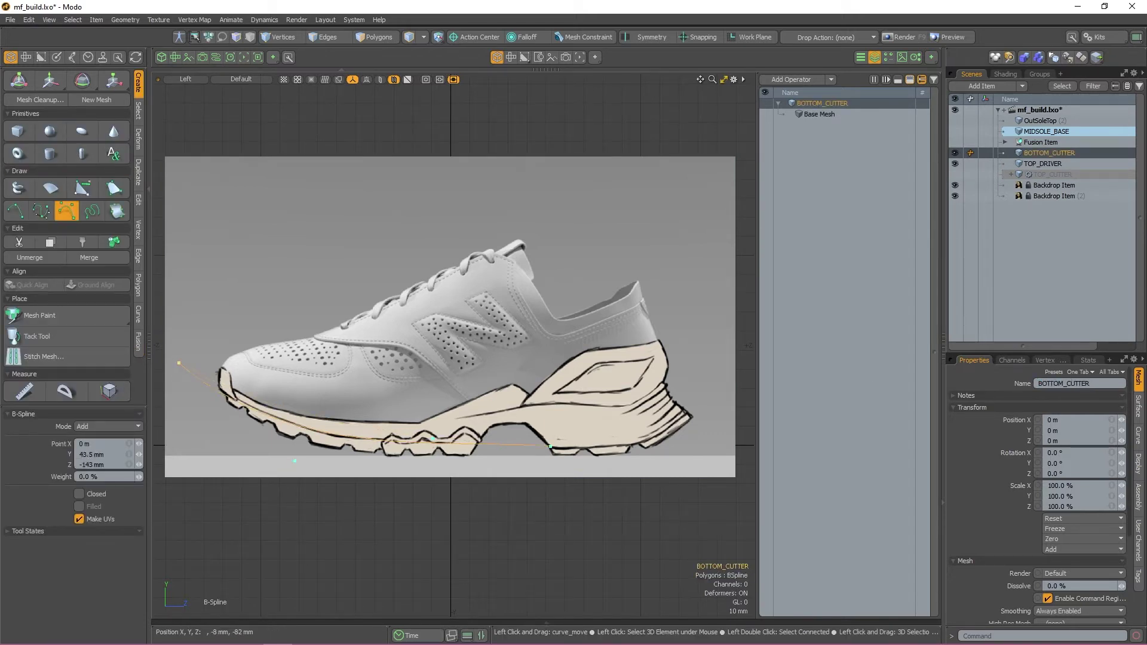
pyautogui.moveTo(178, 363); pyautogui.dragTo(174, 356)
pyautogui.click(639, 443)
pyautogui.click(659, 432)
pyautogui.moveTo(719, 362); pyautogui.dragTo(763, 351)
# - Refine the B-spline's control points near the toe, midfoot and heel to follow the sketched lower edge
pyautogui.moveTo(551, 445); pyautogui.dragTo(551, 448)
pyautogui.moveTo(659, 432); pyautogui.dragTo(643, 446)
pyautogui.moveTo(294, 463); pyautogui.dragTo(286, 443)
pyautogui.click(483, 443)
pyautogui.press('space')
# - In the top view, show OutSoleTop and move BOTTOM_CUTTER beside the shoe to Position X -54.5 mm
pyautogui.hotkey('ctrl', 'space')
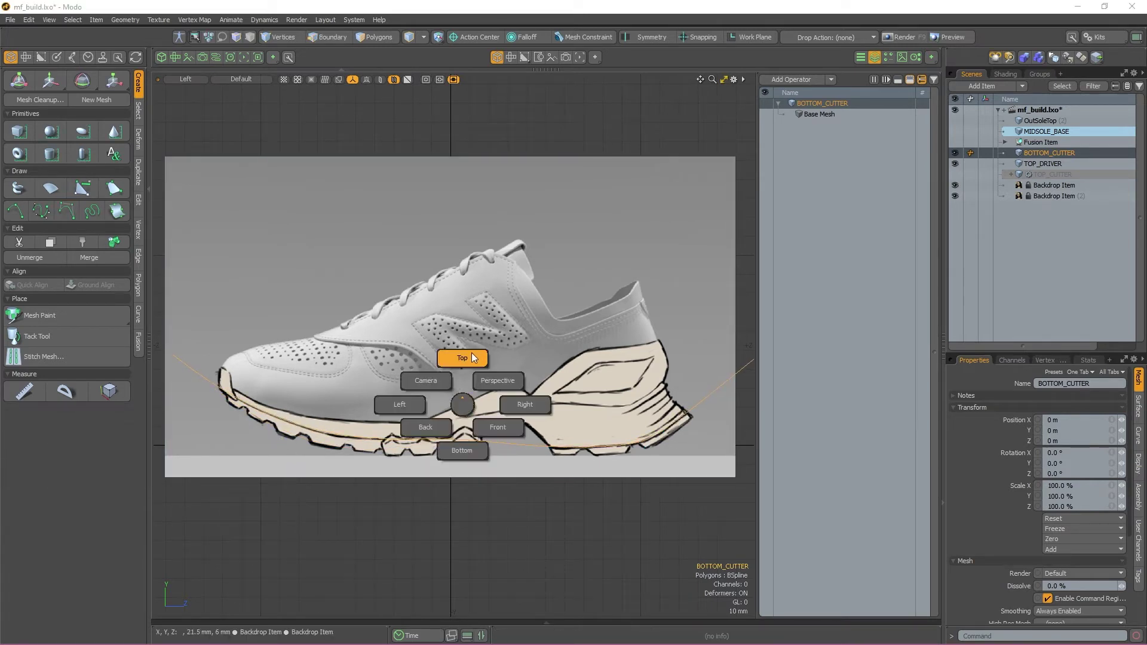
pyautogui.click(461, 360)
pyautogui.press('w')
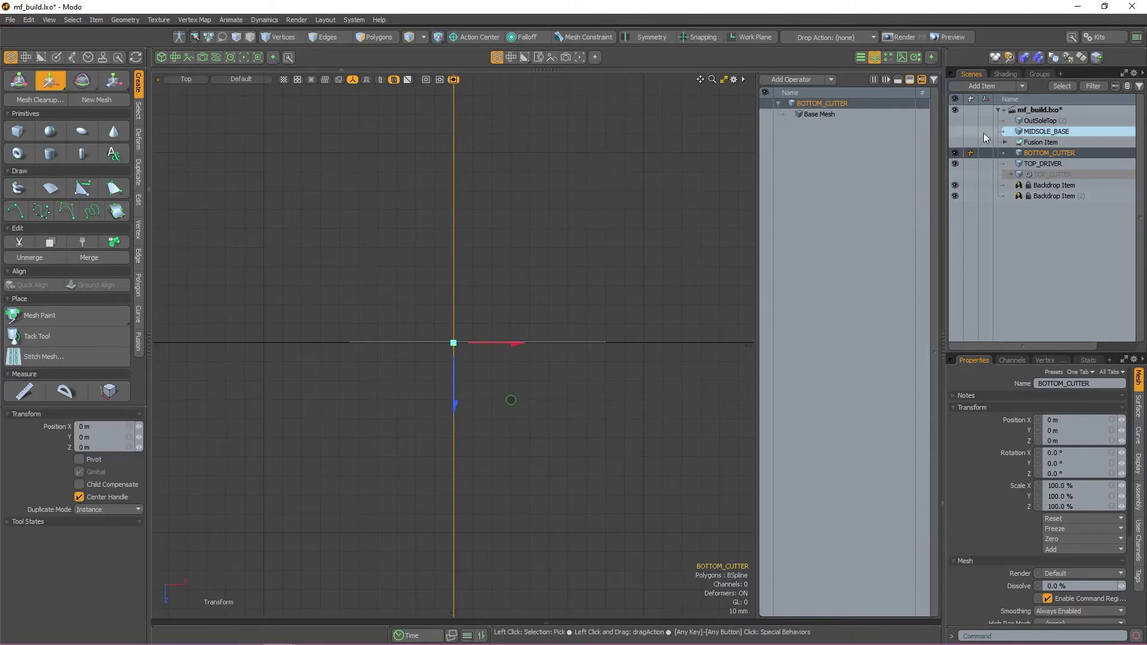
pyautogui.click(955, 120)
pyautogui.moveTo(509, 344); pyautogui.dragTo(406, 344)
# - Add a new mesh named BOTTOM_DRIVER
pyautogui.press('n')
pyautogui.click(1038, 386)
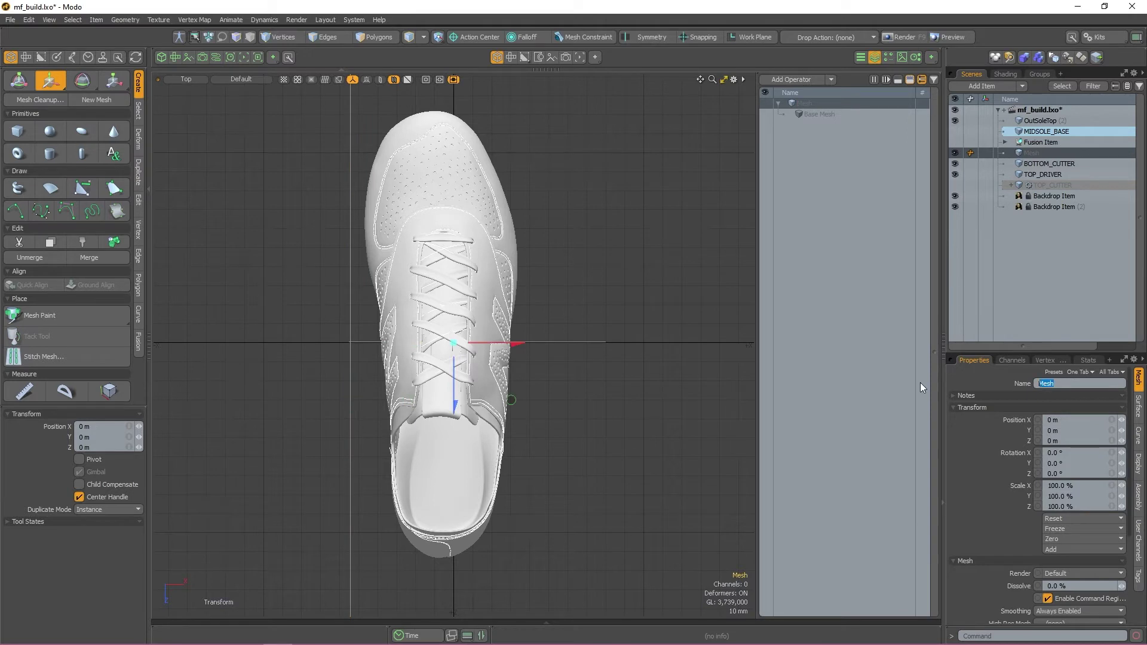
pyautogui.write('BOTTOM_DRIVER')
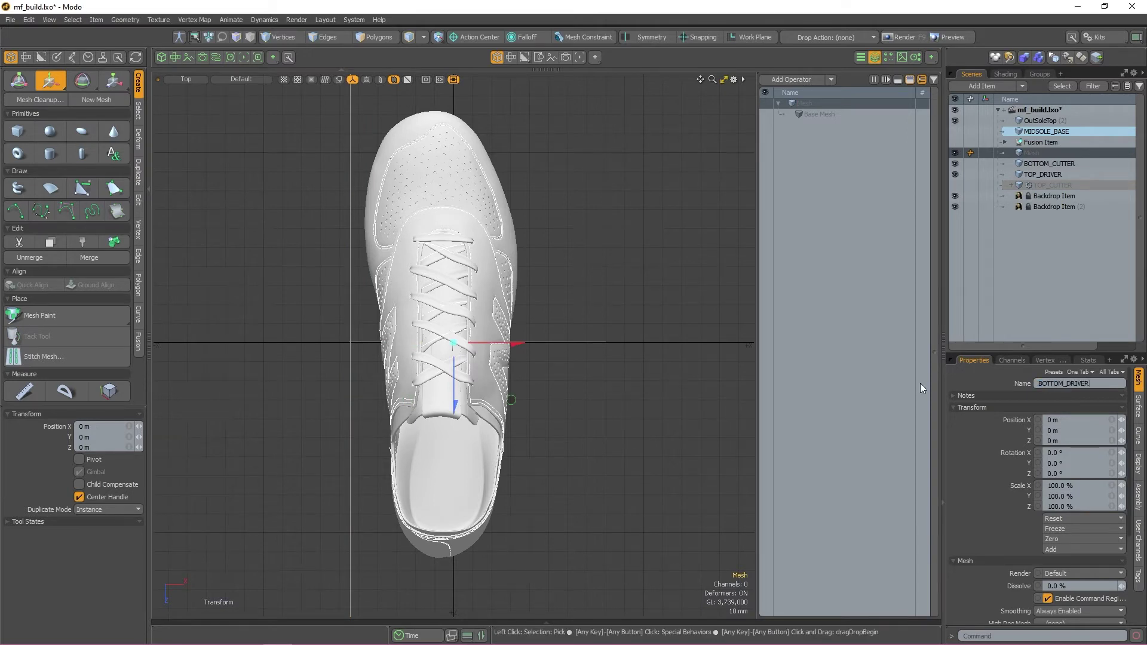
pyautogui.press('Return')
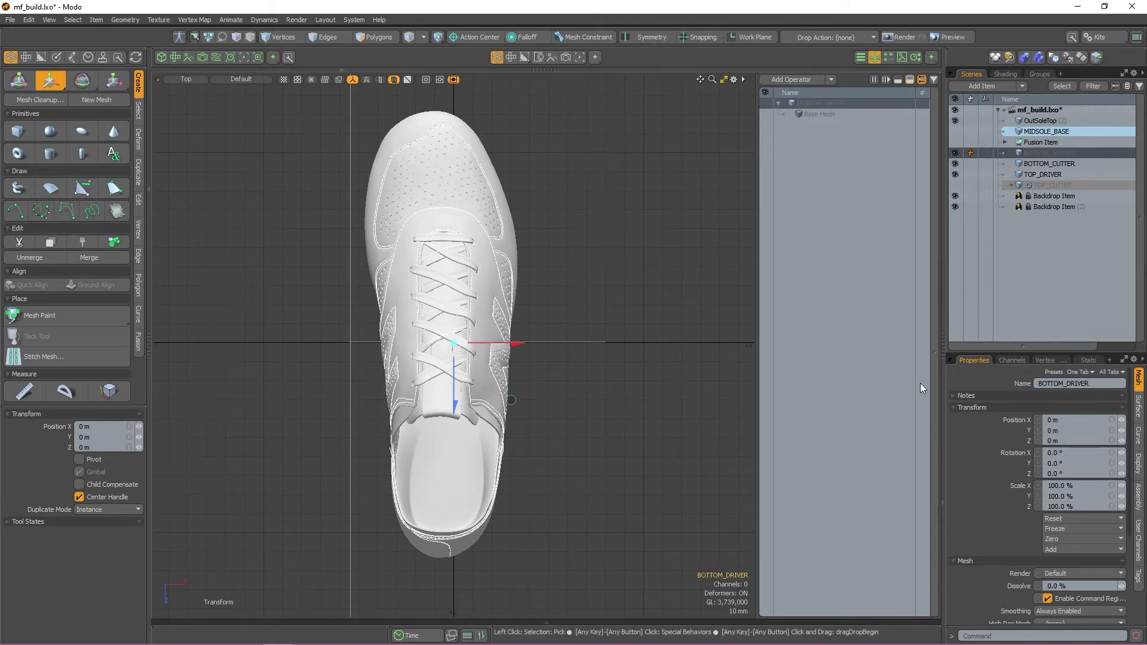
# - Draw a straight two-point curve across the shoe in BOTTOM_DRIVER, from X -54.5 mm to about X 80 mm
pyautogui.click(16, 211)
pyautogui.click(350, 342)
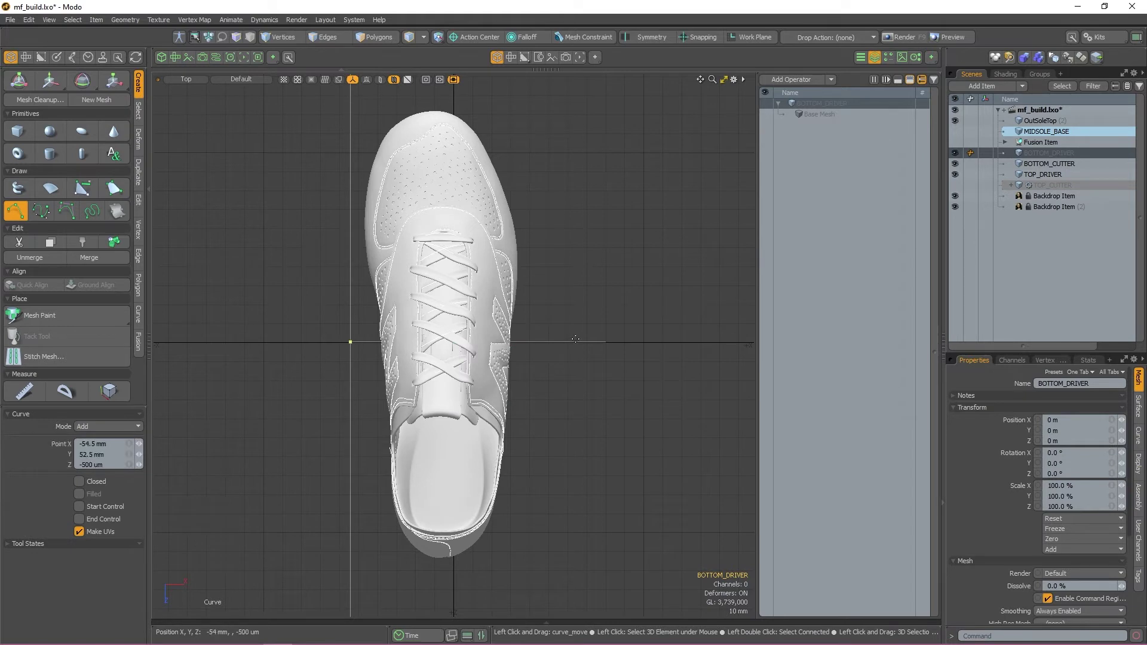
pyautogui.click(607, 341)
pyautogui.press('space')
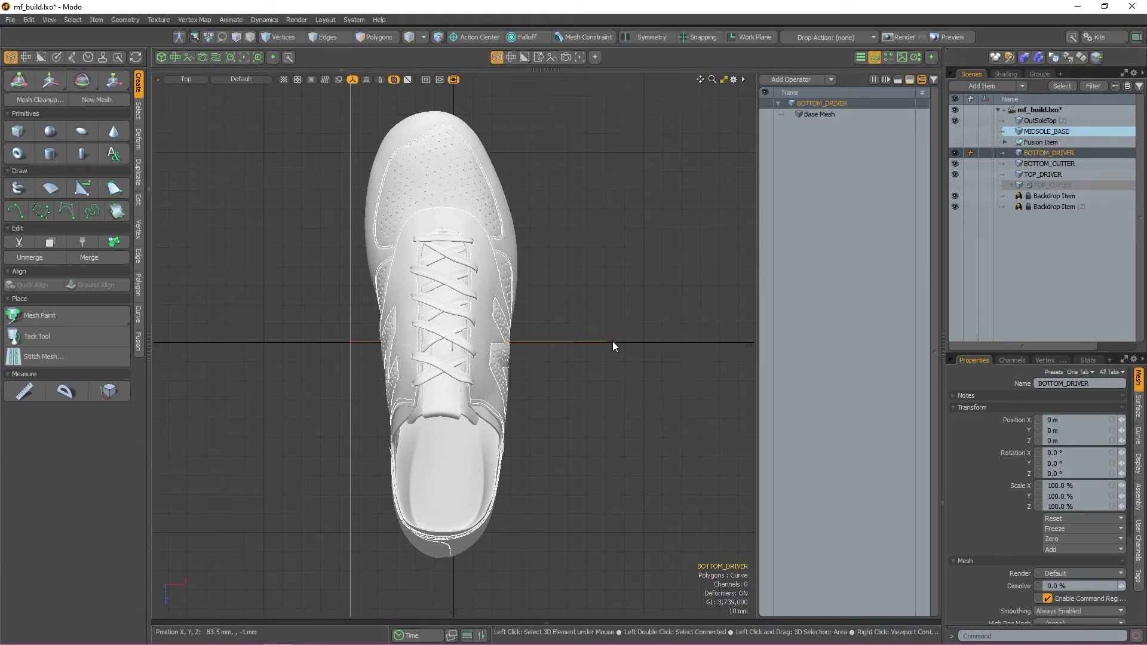
# - Add a Curve Rebuild mesh operation to BOTTOM_CUTTER
pyautogui.click(1049, 163)
pyautogui.click(805, 80)
pyautogui.write('CURVE RE')
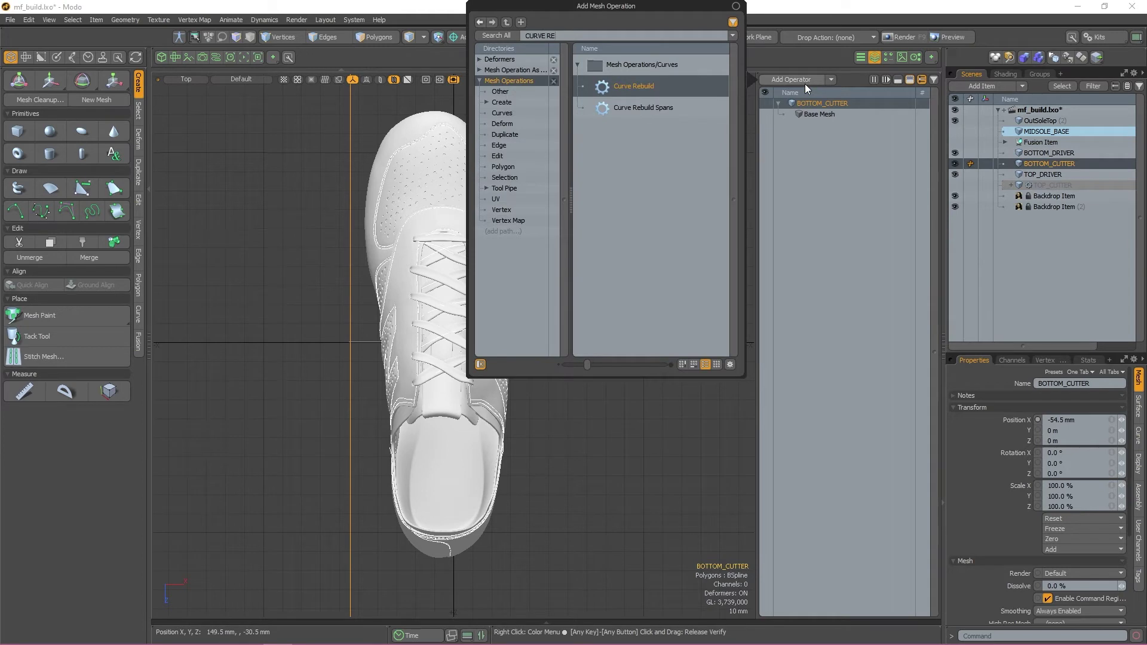
pyautogui.press('Return')
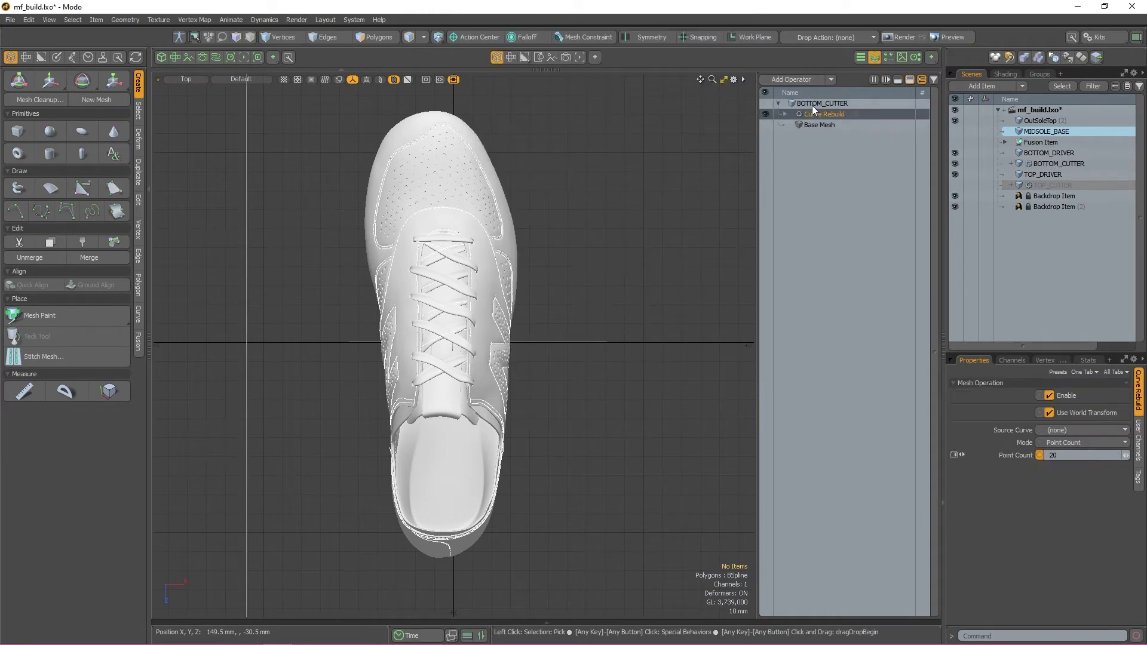
# - Add a Curve Extrude mesh operation to BOTTOM_CUTTER with BOTTOM_DRIVER as its path
pyautogui.click(802, 77)
pyautogui.write('CURVE EX')
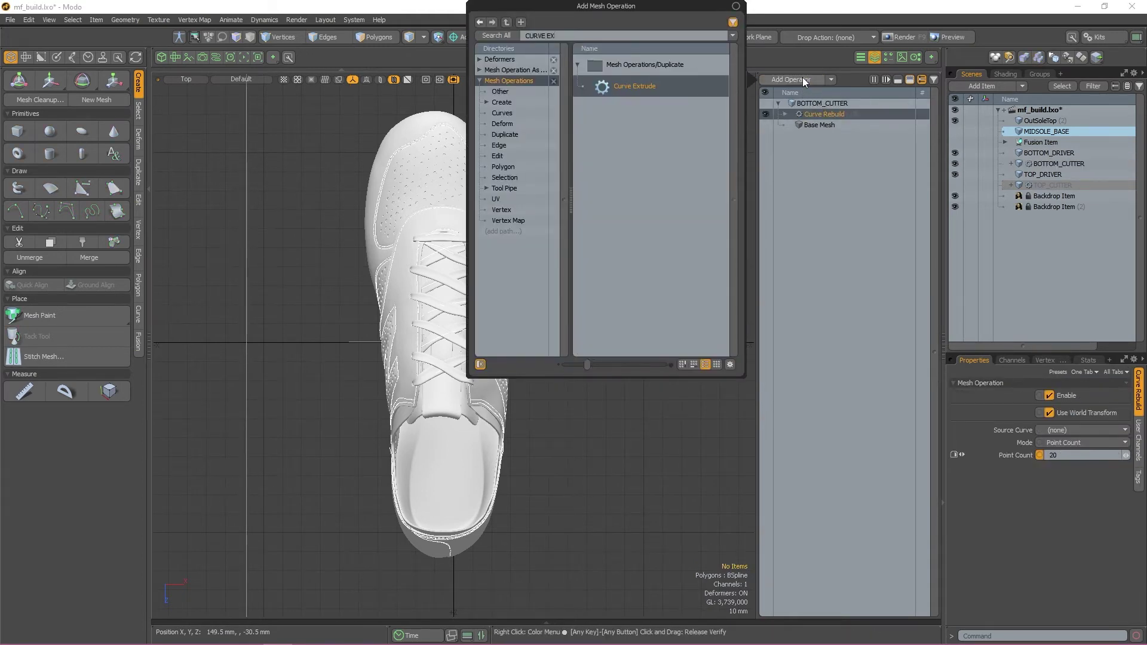
pyautogui.press('Return')
pyautogui.click(427, 256)
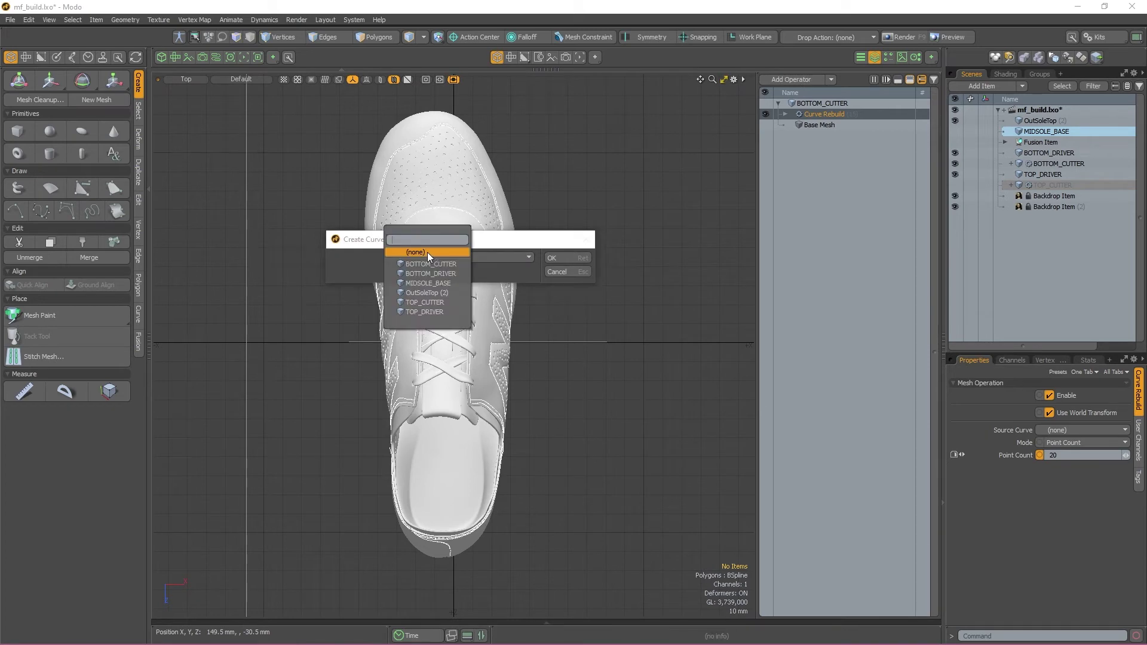
pyautogui.click(450, 273)
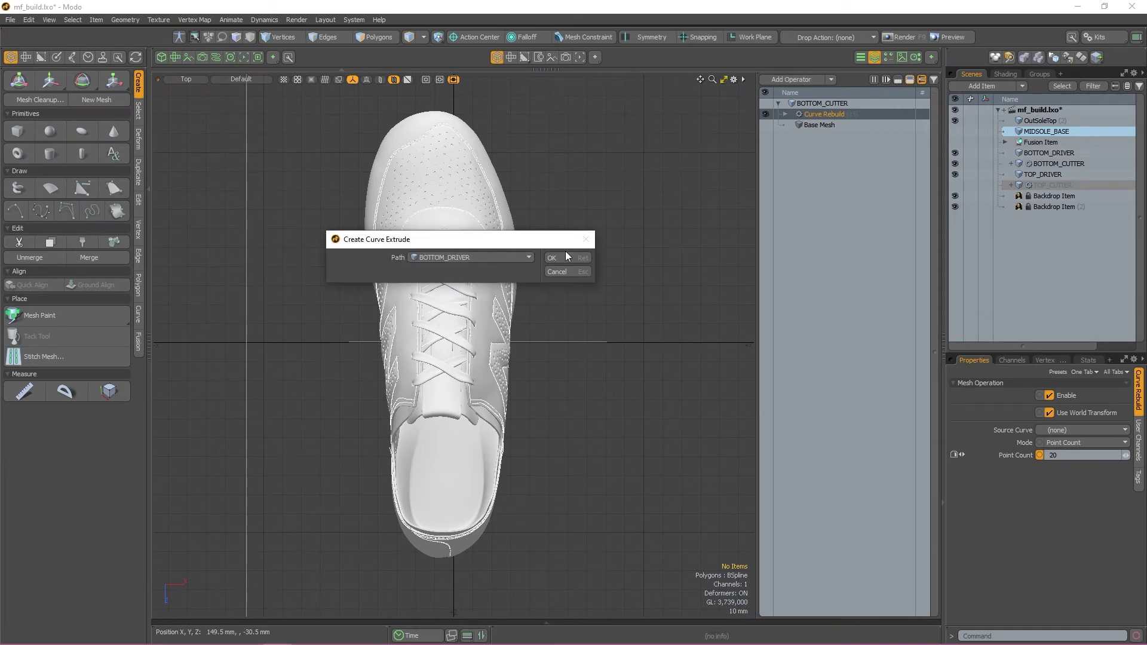
pyautogui.click(567, 256)
# - In the perspective view, turn off Cap Start and Cap End for BOTTOM_CUTTER's Curve Extrude operation
pyautogui.keyDown('alt'); pyautogui.moveTo(640, 356); pyautogui.dragTo(683, 351); pyautogui.keyUp('alt')
pyautogui.click(1032, 472)
pyautogui.click(1032, 485)
pyautogui.keyDown('alt'); pyautogui.moveTo(627, 383); pyautogui.dragTo(678, 359); pyautogui.keyUp('alt')
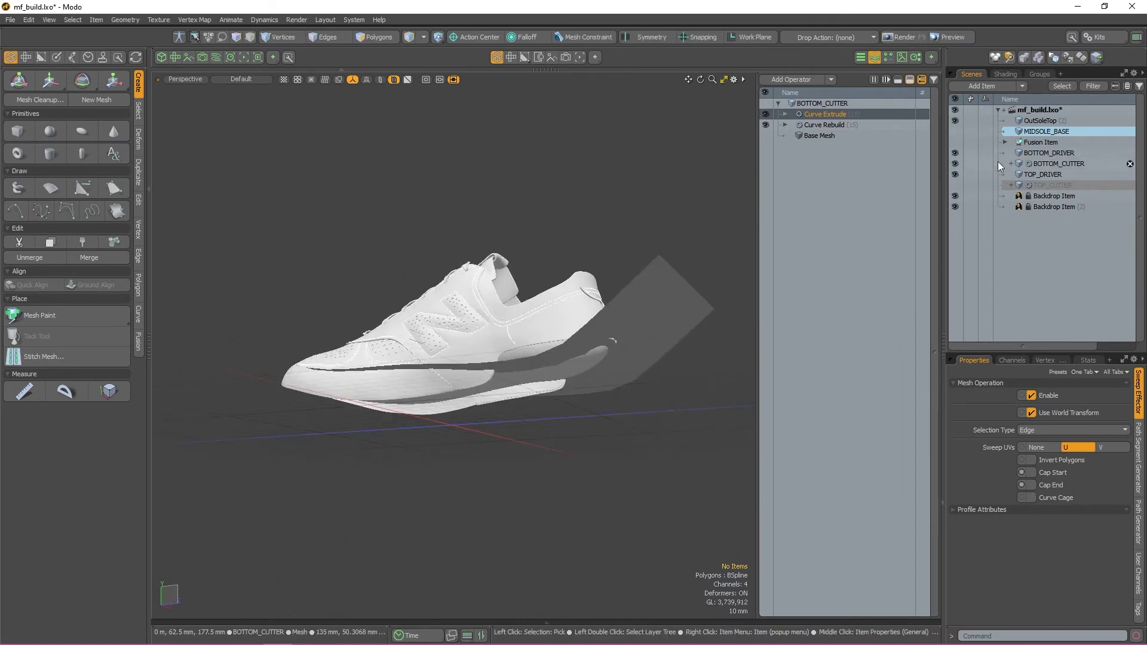
# - Show the Fusion item, surface-trim MIDSOLE_BASE with BOTTOM_CUTTER, and lower BOTTOM_DRIVER to follow the underside of the sketched sole
pyautogui.click(955, 142)
pyautogui.click(655, 298)
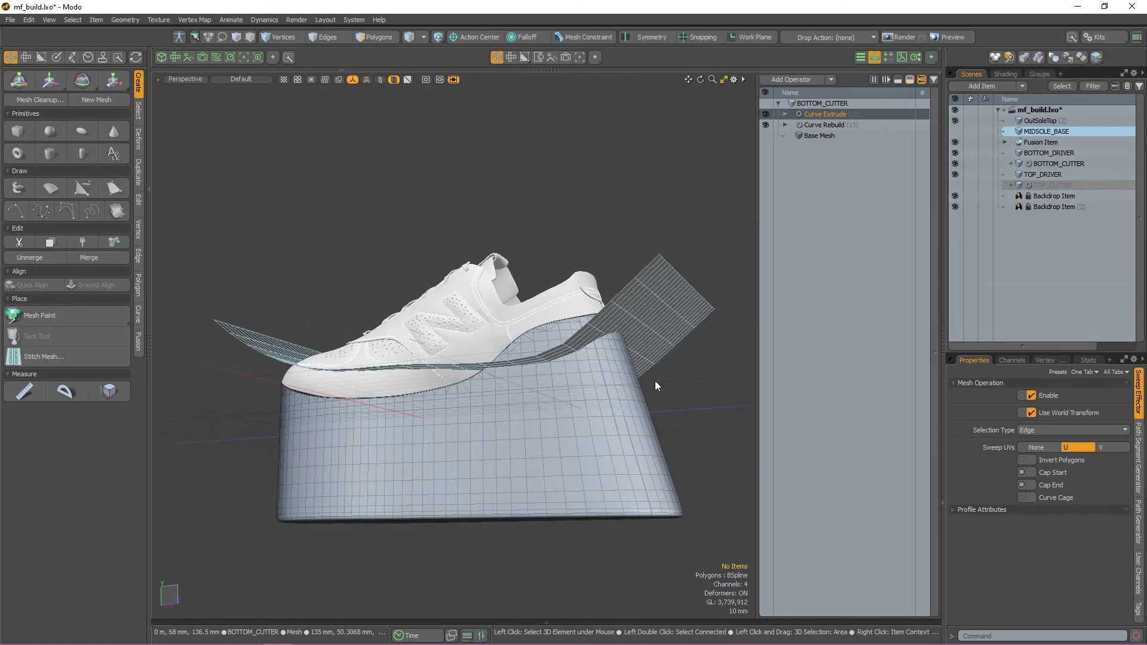
pyautogui.keyDown('shift'); pyautogui.click(593, 470); pyautogui.keyUp('shift')
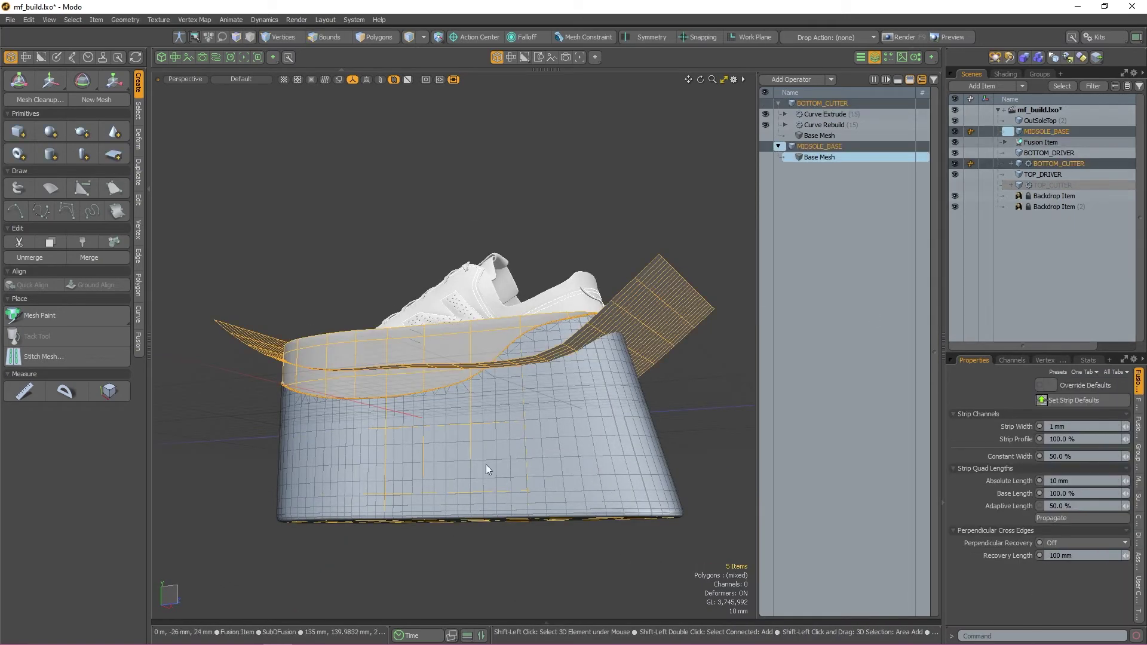
pyautogui.click(142, 346)
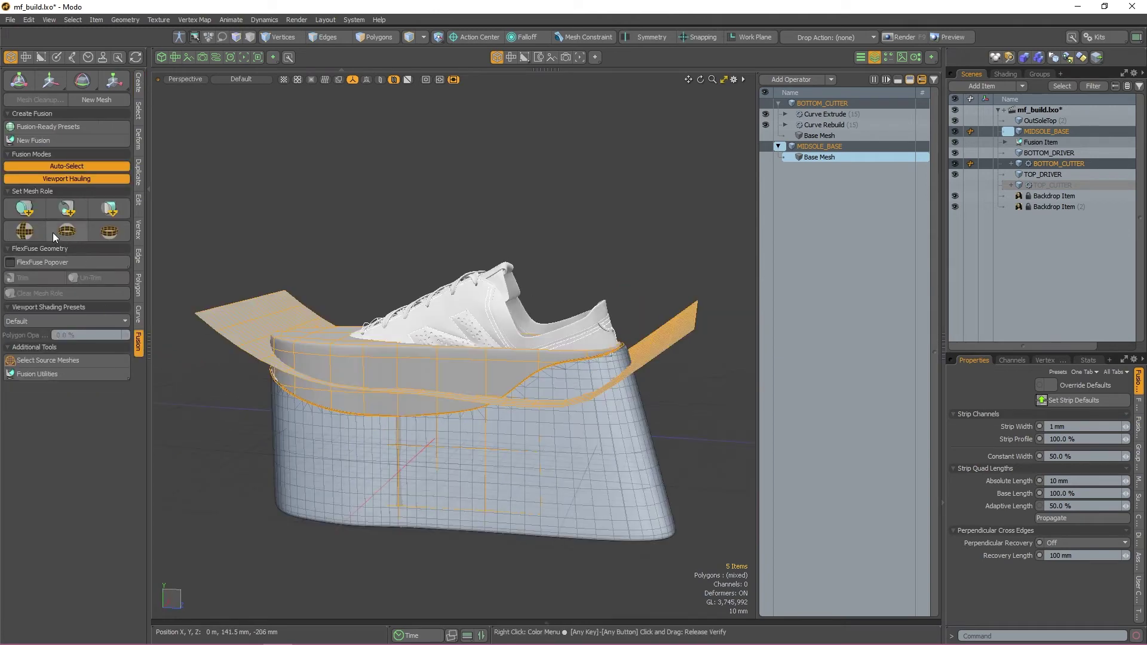
pyautogui.click(54, 233)
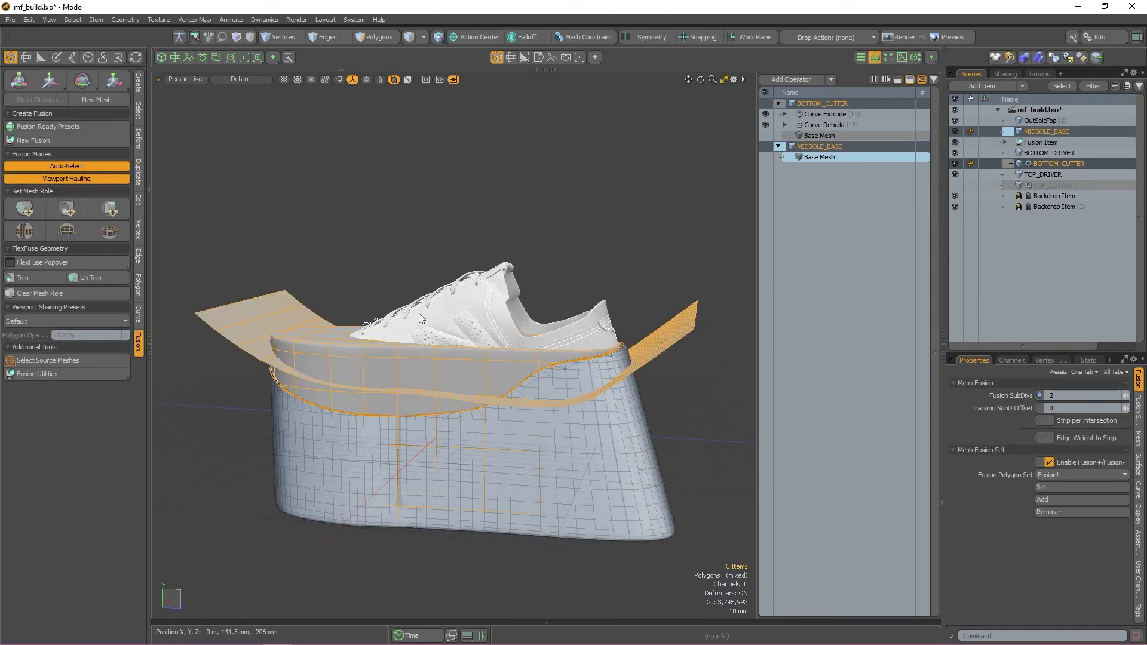
pyautogui.click(505, 450)
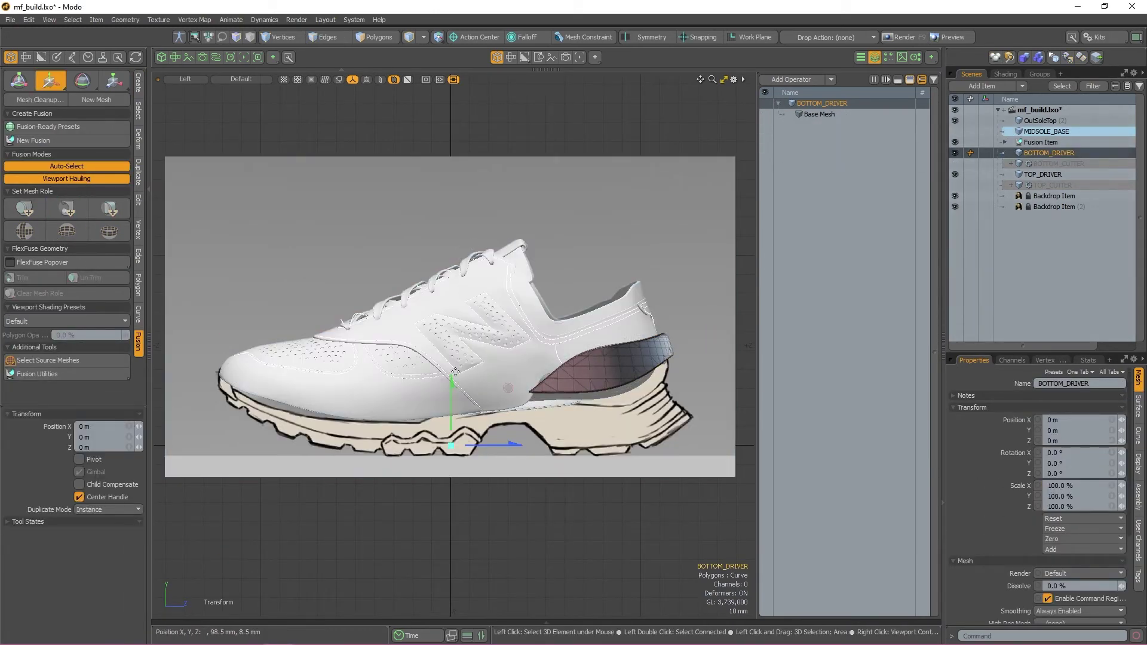
pyautogui.moveTo(455, 372); pyautogui.dragTo(451, 432)
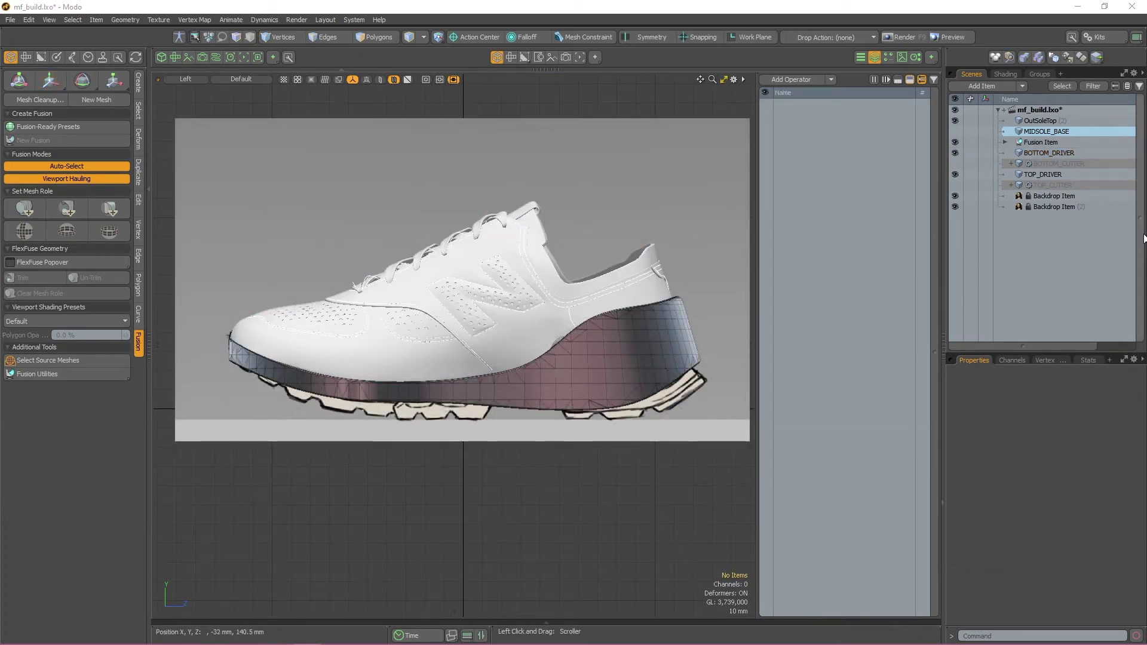
# - Hide the Fusion item and add a unit cube mesh named SOLE_SUB
pyautogui.click(955, 142)
pyautogui.scroll(2, 586, 338)
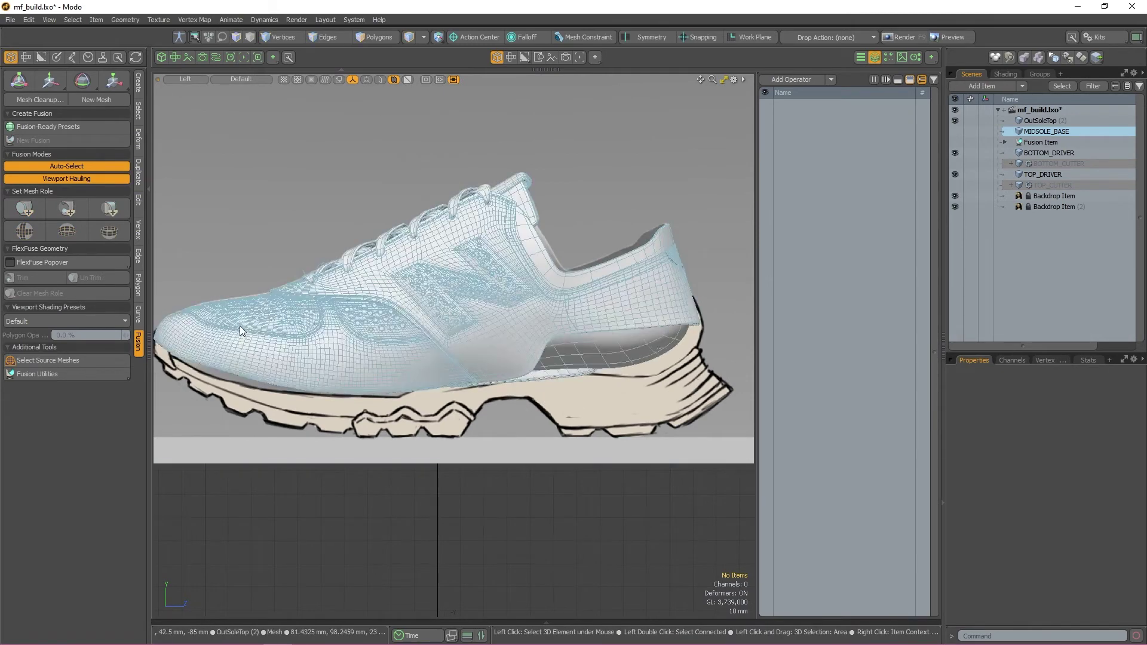
pyautogui.click(138, 82)
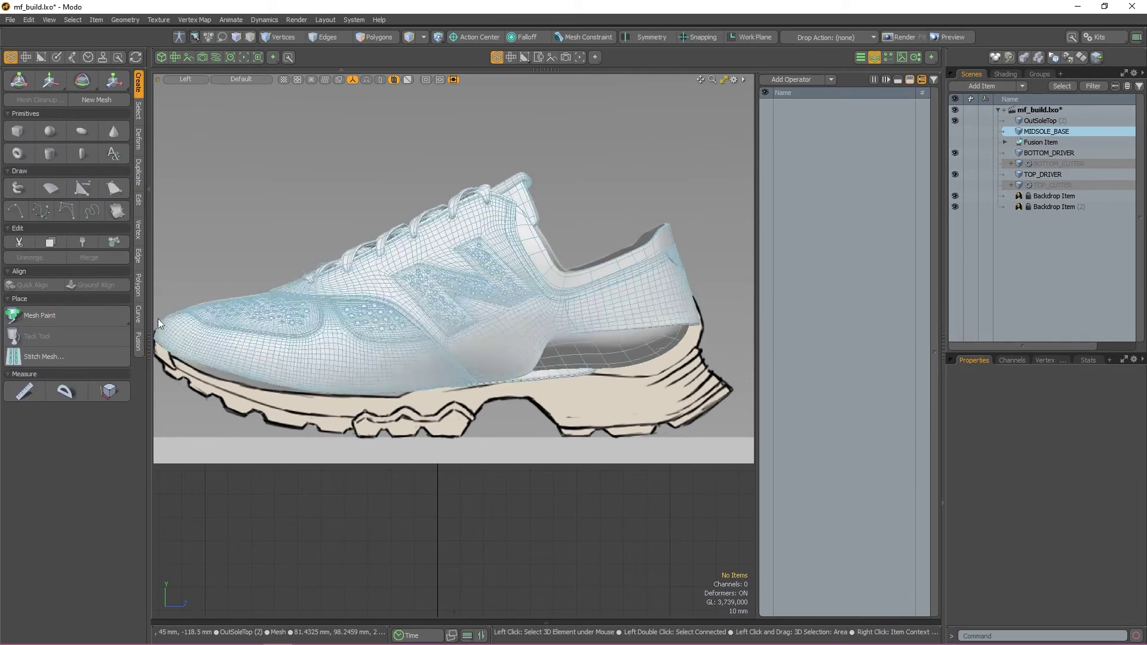
pyautogui.keyDown('ctrl'); pyautogui.click(18, 132); pyautogui.keyUp('ctrl')
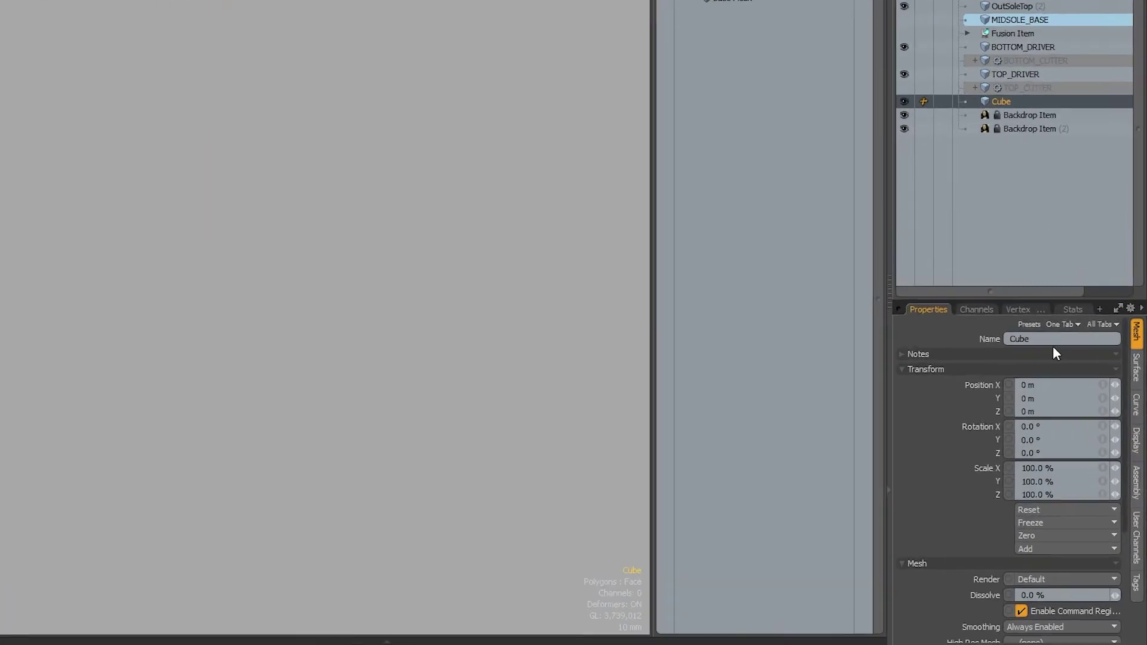
pyautogui.click(1076, 383)
pyautogui.write('SOLE_SUB')
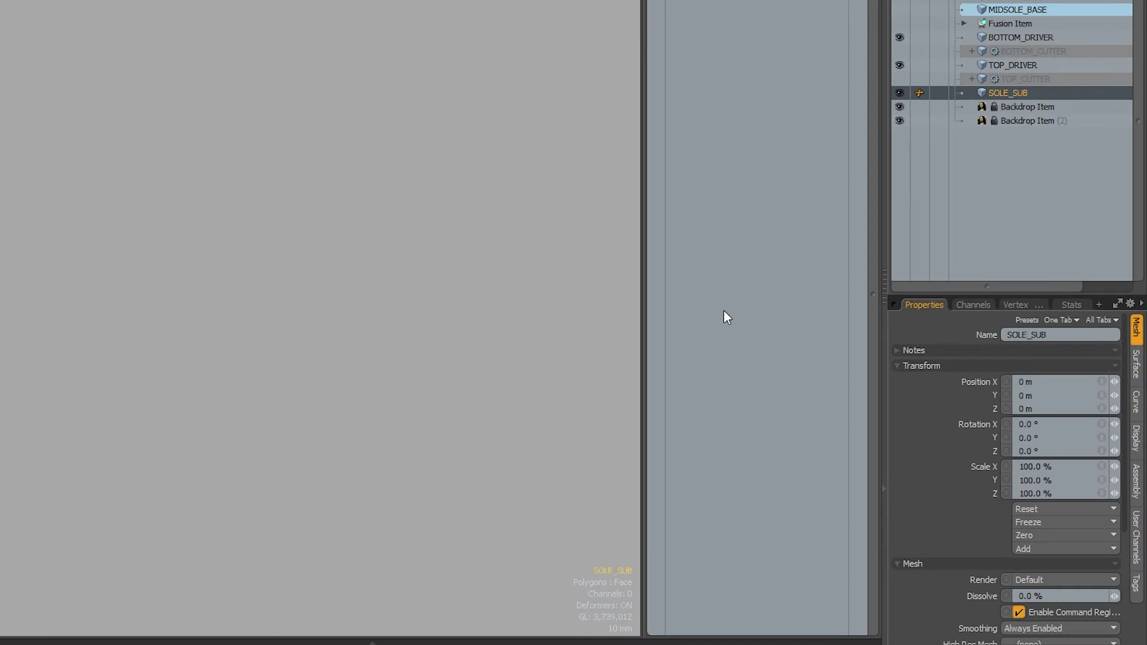
# - Scale SOLE_SUB to 2.0% on all axes and move it to Z 31.7 mm, inside the sketched arch gap
pyautogui.write('r')
pyautogui.moveTo(494, 366); pyautogui.dragTo(370, 367)
pyautogui.scroll(3, 579, 435)
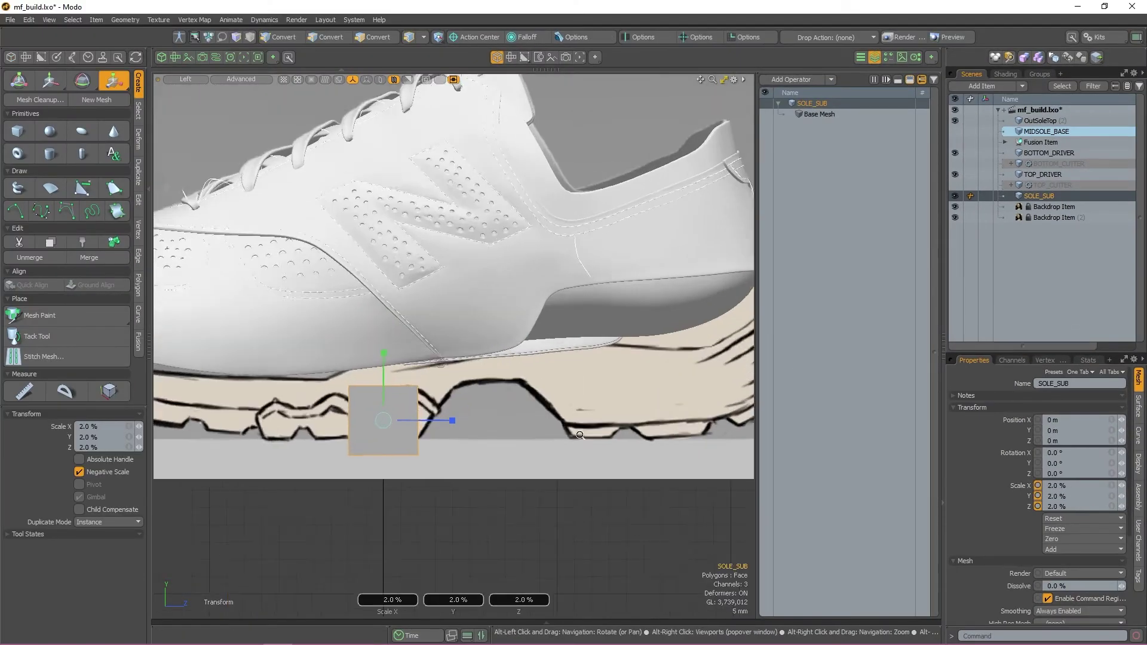
pyautogui.keyDown('alt'); pyautogui.moveTo(579, 435); pyautogui.dragTo(514, 430, button='right'); pyautogui.keyUp('alt')
pyautogui.press('w')
pyautogui.moveTo(369, 422); pyautogui.dragTo(507, 421)
pyautogui.keyDown('alt'); pyautogui.moveTo(521, 422); pyautogui.dragTo(472, 423, button='right'); pyautogui.keyUp('alt')
pyautogui.moveTo(469, 422); pyautogui.dragTo(481, 423)
# - Move SOLE_SUB's heel-side lower edge outward along Z so that face slopes along the sketched arch line
pyautogui.press('2')
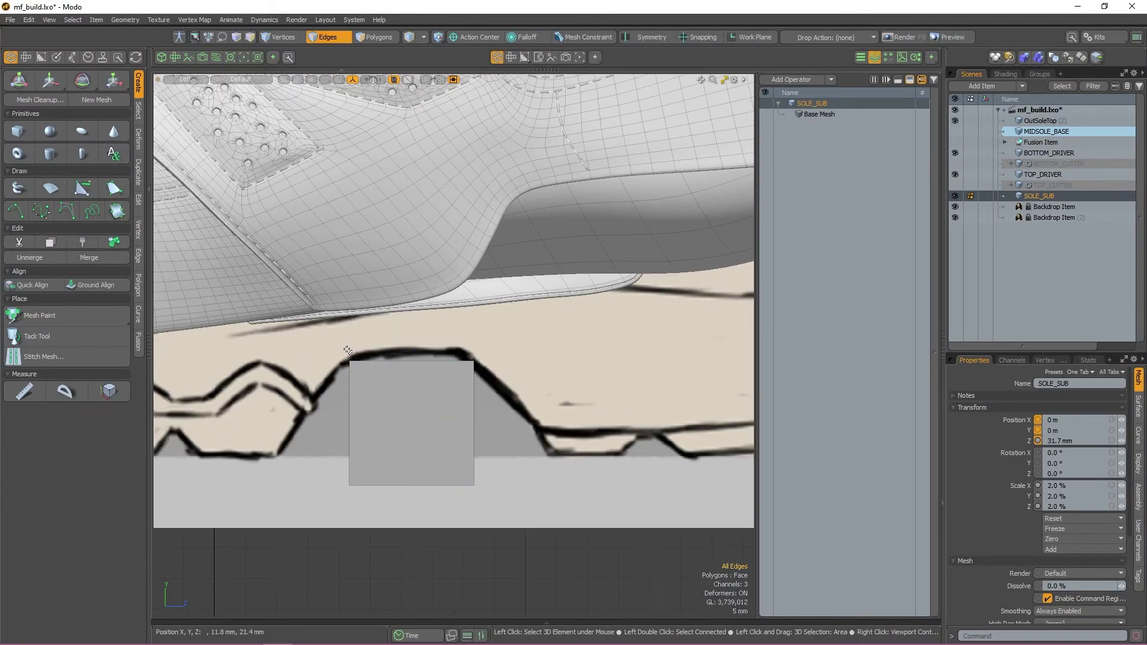
pyautogui.scroll(2, 530, 465)
pyautogui.keyDown('alt'); pyautogui.keyDown('shift'); pyautogui.moveTo(551, 484); pyautogui.dragTo(697, 460); pyautogui.keyUp('shift'); pyautogui.keyUp('alt')
pyautogui.hotkey('ctrl', 'space')
pyautogui.click(538, 412)
pyautogui.click(509, 435)
pyautogui.hotkey('ctrl', 'space')
pyautogui.click(456, 434)
pyautogui.press('w')
pyautogui.press('q')
pyautogui.hotkey('ctrl', 'space')
pyautogui.click(731, 435)
# - Move SOLE_SUB's toe-side lower edge outward along Z to match the front slope of the sketched arch gap
pyautogui.keyDown('alt'); pyautogui.moveTo(537, 445); pyautogui.dragTo(604, 445); pyautogui.keyUp('alt')
pyautogui.click(395, 448)
pyautogui.hotkey('ctrl', 'space')
pyautogui.click(338, 448)
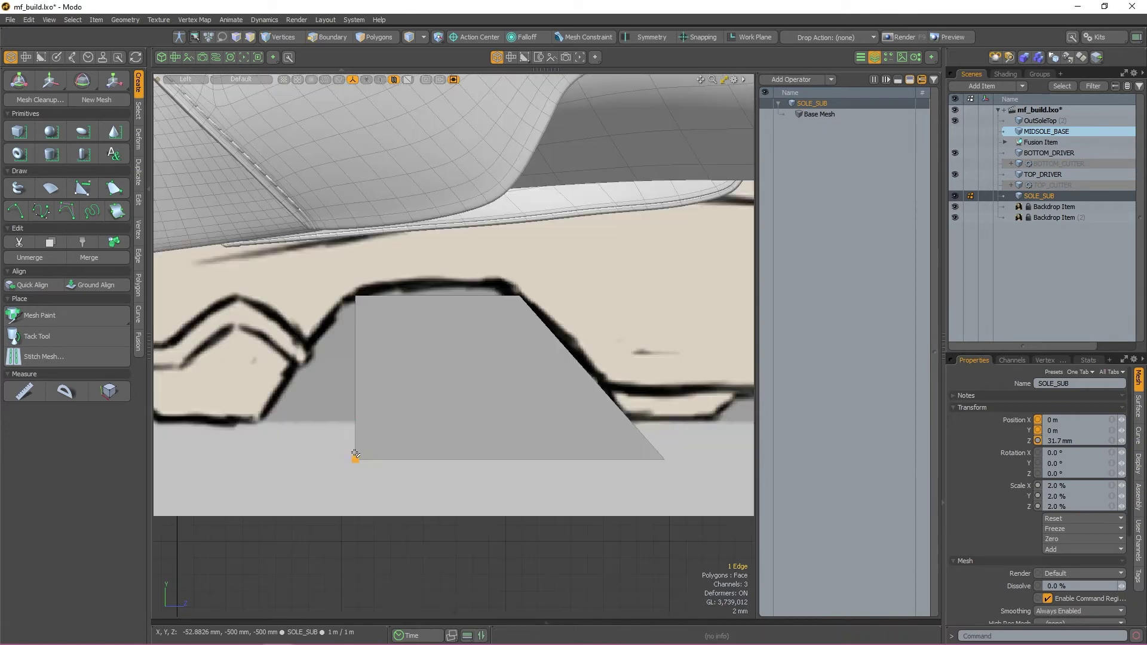
pyautogui.press('w')
pyautogui.moveTo(389, 459); pyautogui.dragTo(259, 459)
pyautogui.moveTo(284, 402); pyautogui.dragTo(285, 402)
pyautogui.press('q')
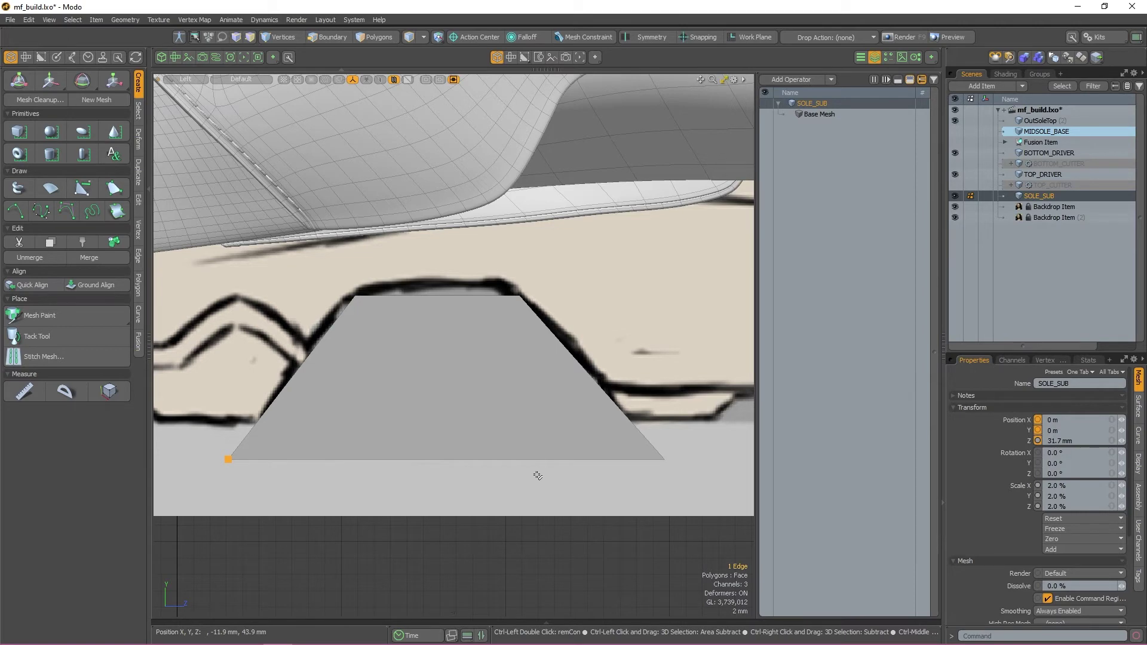
# - In the top view, widen SOLE_SUB's mesh along X beyond both sides of the shoe and shift it -3 mm in X
pyautogui.hotkey('ctrl', 'space')
pyautogui.click(538, 430)
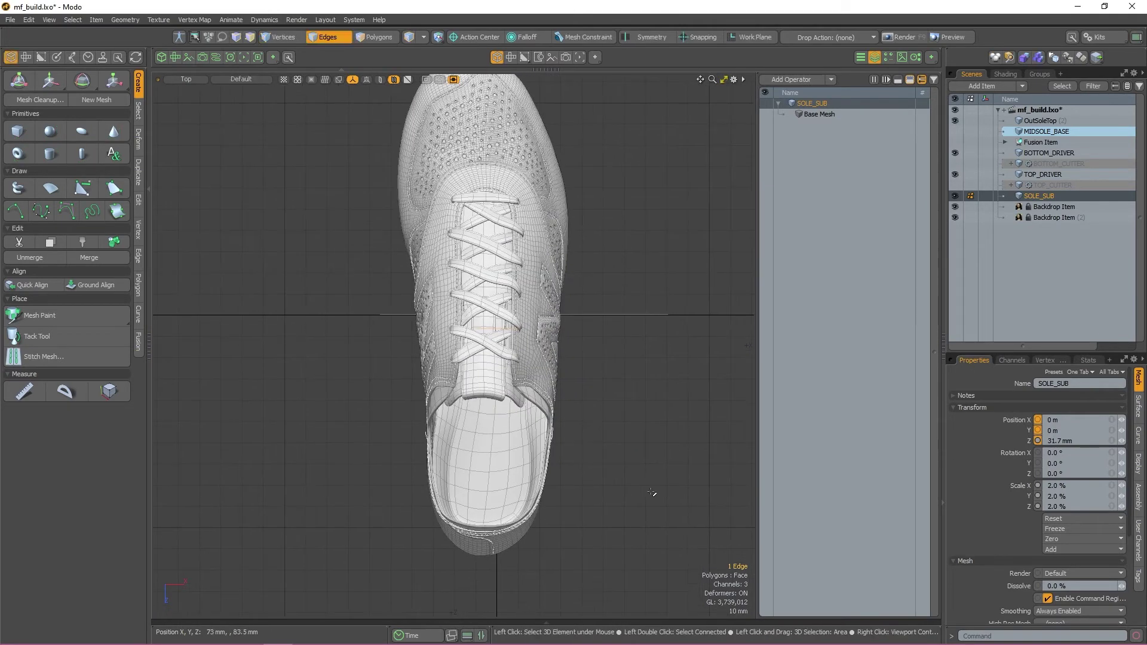
pyautogui.press('r')
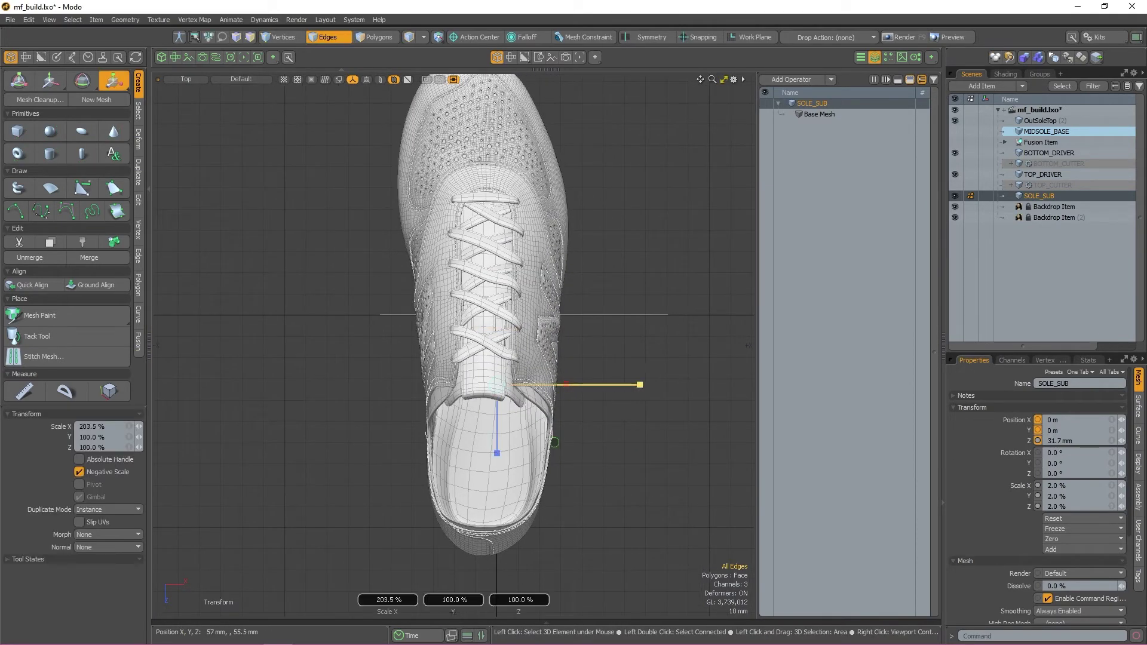
pyautogui.moveTo(639, 385); pyautogui.dragTo(754, 385)
pyautogui.press('e')
pyautogui.press('w')
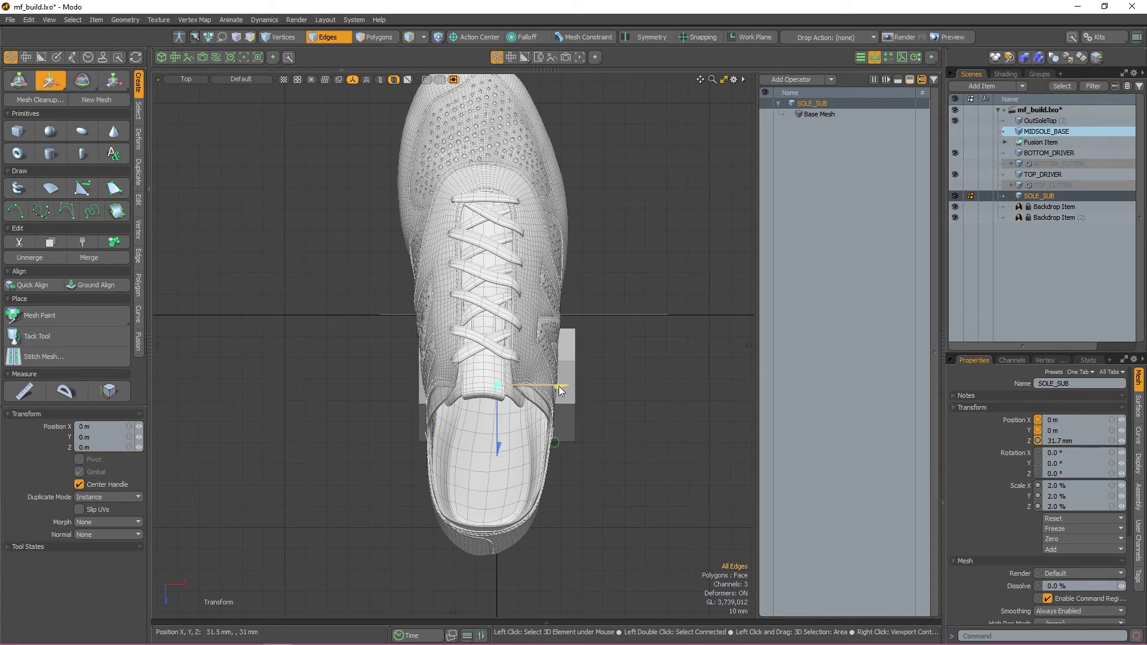
pyautogui.moveTo(560, 391); pyautogui.dragTo(555, 391)
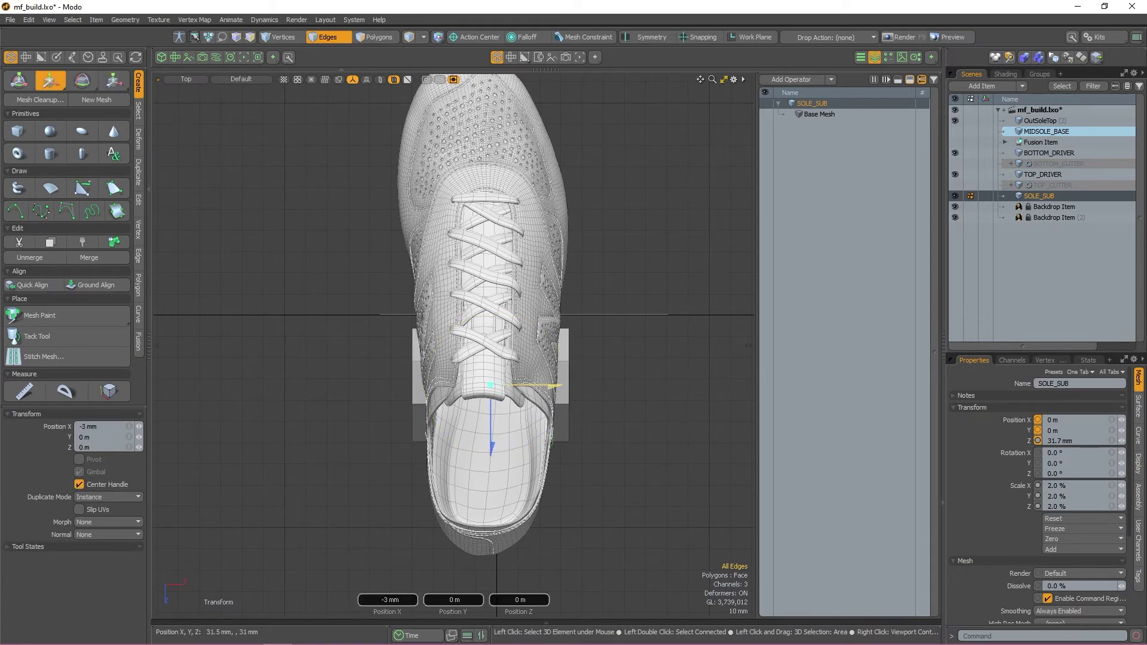
# - Select all edges of the SOLE_SUB block in the perspective view and chamfer them slightly
pyautogui.press('KP_Decimal')
pyautogui.scroll(3, 532, 368)
pyautogui.keyDown('alt'); pyautogui.moveTo(501, 358); pyautogui.dragTo(425, 389); pyautogui.keyUp('alt')
pyautogui.press('q')
pyautogui.doubleClick(543, 342)
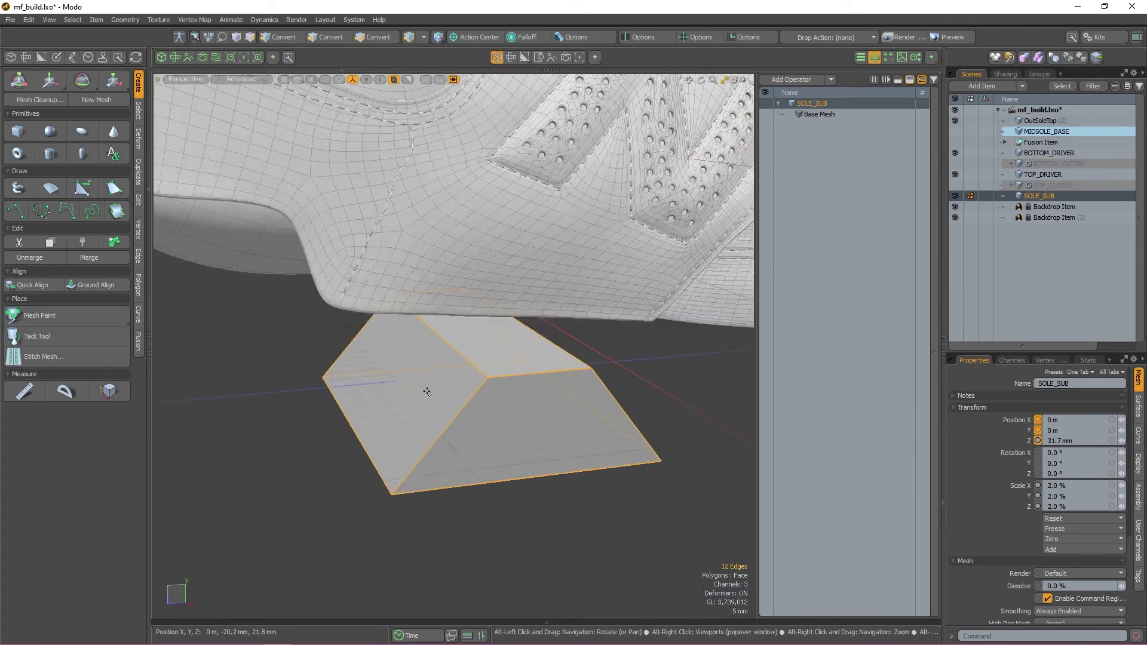
pyautogui.click(138, 258)
pyautogui.click(108, 260)
pyautogui.moveTo(454, 469); pyautogui.dragTo(553, 472)
pyautogui.press('space')
pyautogui.scroll(-4, 514, 532)
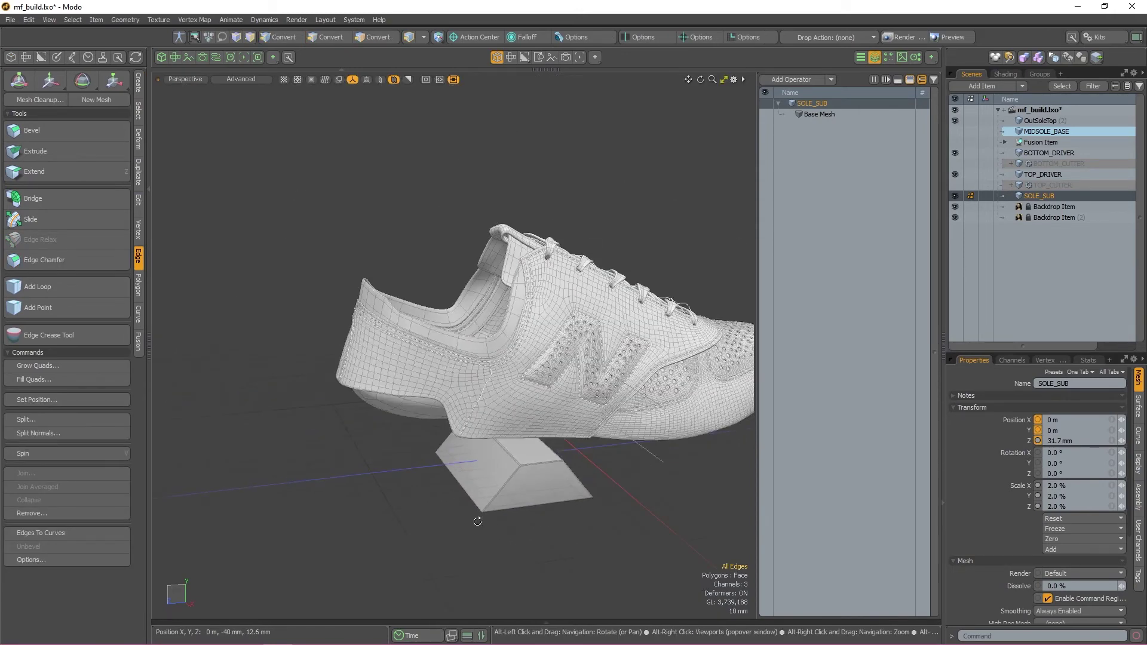
# - Subtract SOLE_SUB from MIDSOLE_BASE in the Fusion item to cut the arch gap
pyautogui.keyDown('alt'); pyautogui.moveTo(477, 520); pyautogui.dragTo(776, 503); pyautogui.keyUp('alt')
pyautogui.keyDown('alt'); pyautogui.keyDown('shift'); pyautogui.moveTo(463, 413); pyautogui.dragTo(563, 389); pyautogui.keyUp('shift'); pyautogui.keyUp('alt')
pyautogui.press('5')
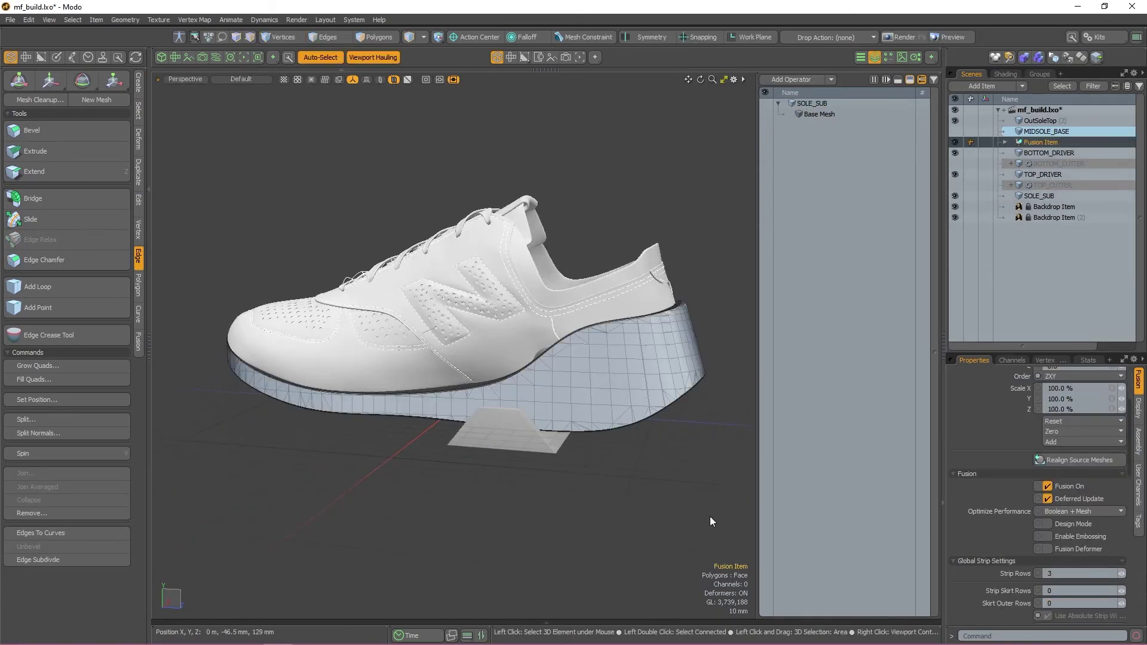
pyautogui.click(518, 442)
pyautogui.keyDown('shift'); pyautogui.click(646, 374); pyautogui.keyUp('shift')
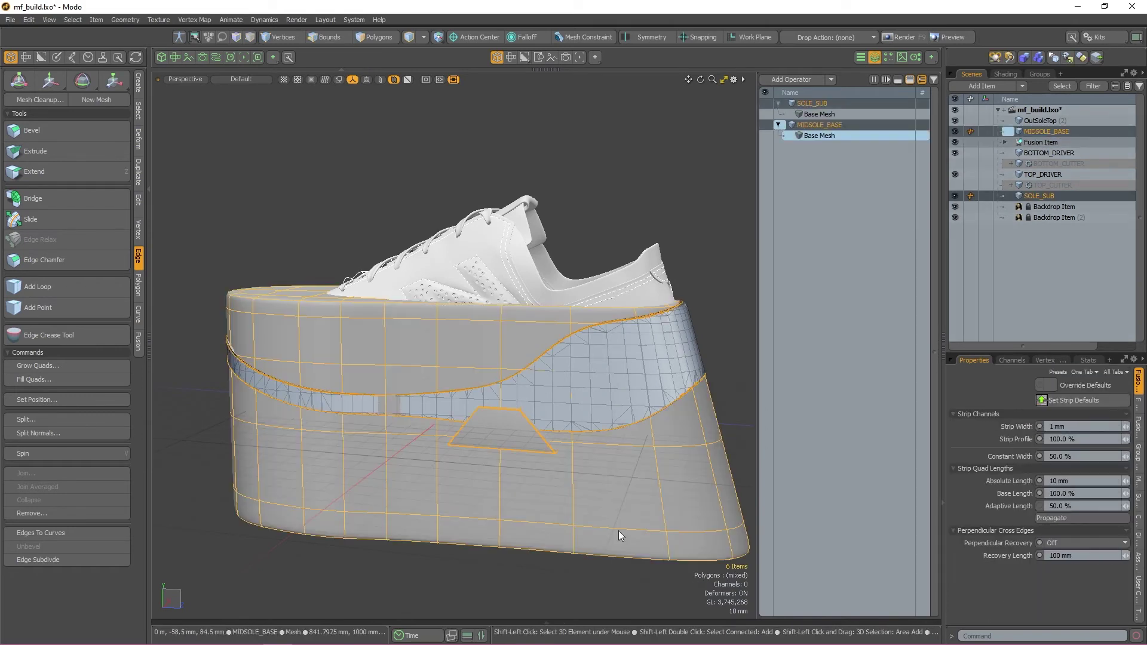
pyautogui.click(138, 341)
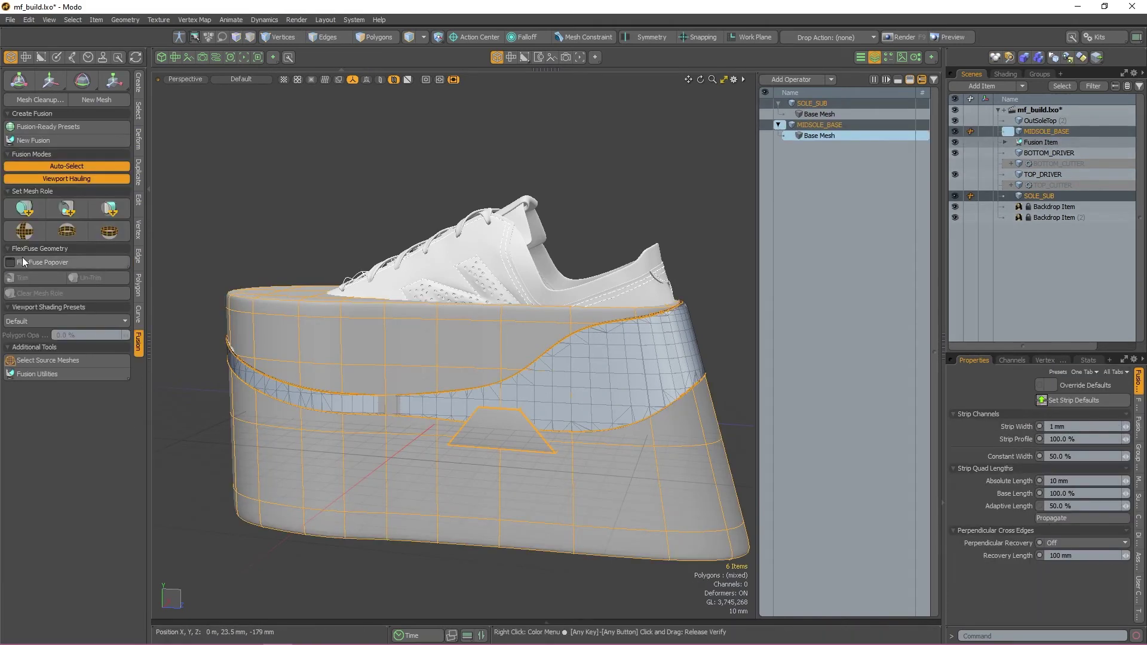
pyautogui.click(70, 209)
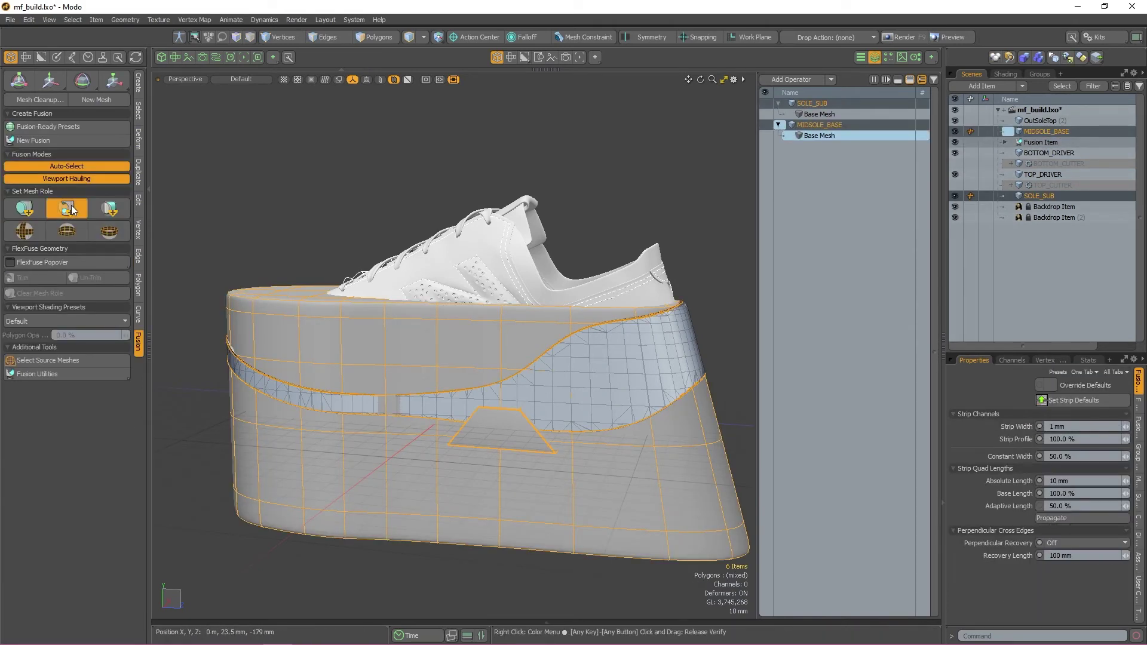
pyautogui.click(316, 208)
pyautogui.keyDown('alt'); pyautogui.moveTo(310, 285); pyautogui.dragTo(537, 415); pyautogui.keyUp('alt')
pyautogui.keyDown('alt'); pyautogui.moveTo(537, 415); pyautogui.dragTo(482, 407, button='right'); pyautogui.keyUp('alt')
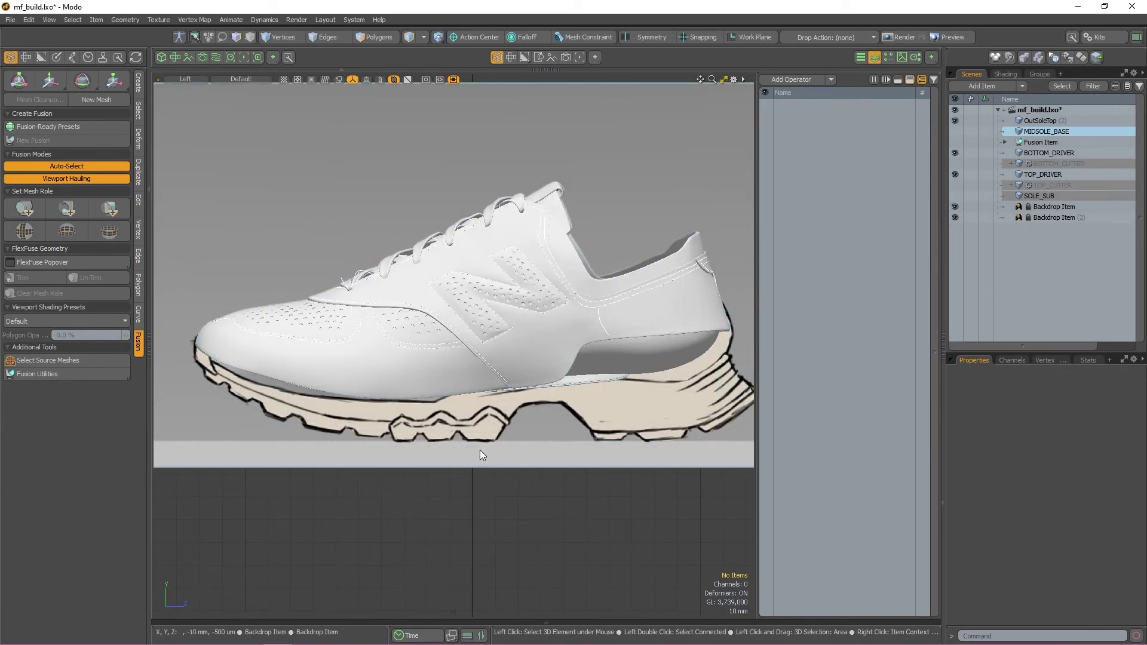
pyautogui.keyDown('alt'); pyautogui.moveTo(458, 442); pyautogui.dragTo(471, 451, button='right'); pyautogui.keyUp('alt')
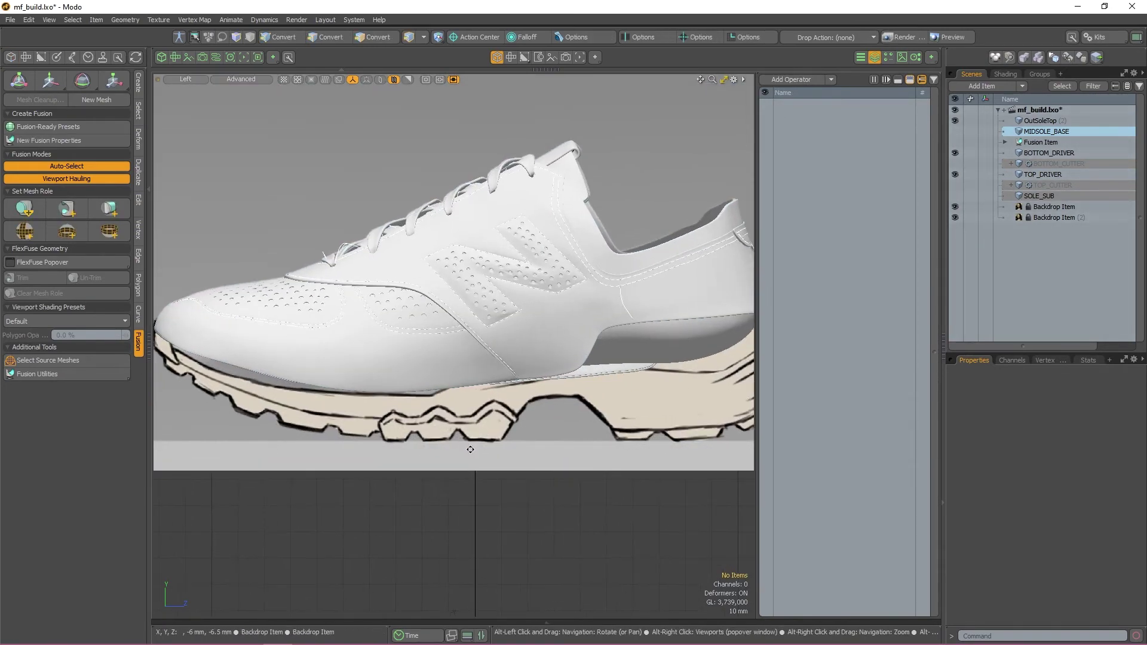
pyautogui.keyDown('alt'); pyautogui.moveTo(478, 444); pyautogui.dragTo(481, 436); pyautogui.keyUp('alt')
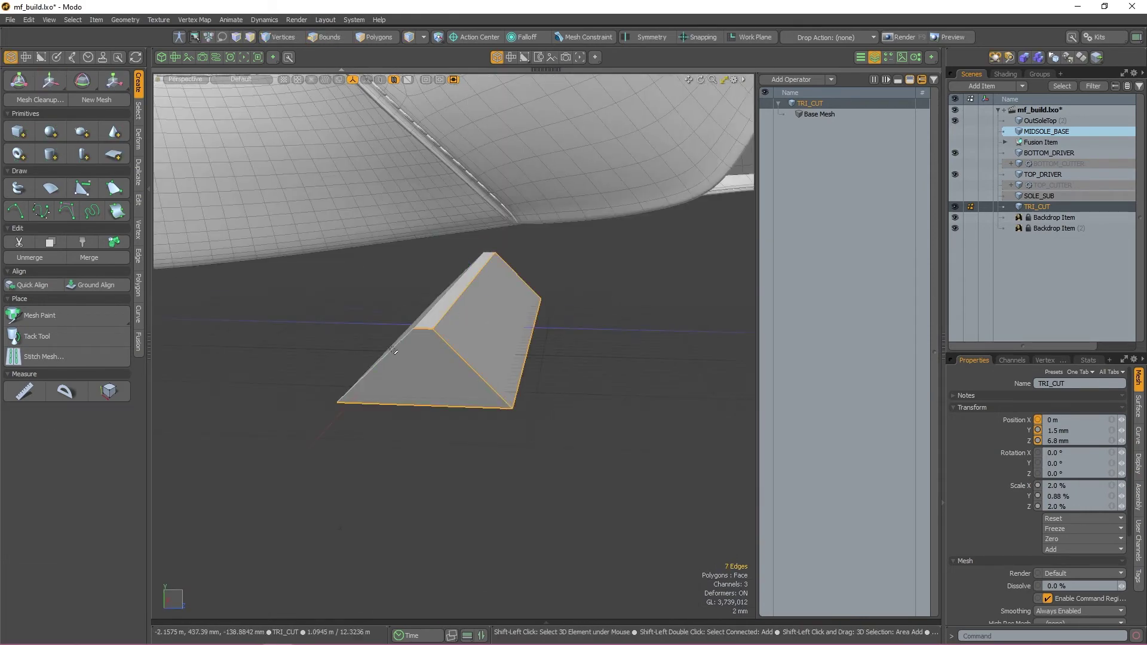
# - Chamfer the selected edges of the TRI_CUT wedge, then nudge TRI_CUT vertically at its notch in the midsole
pyautogui.click(54, 260)
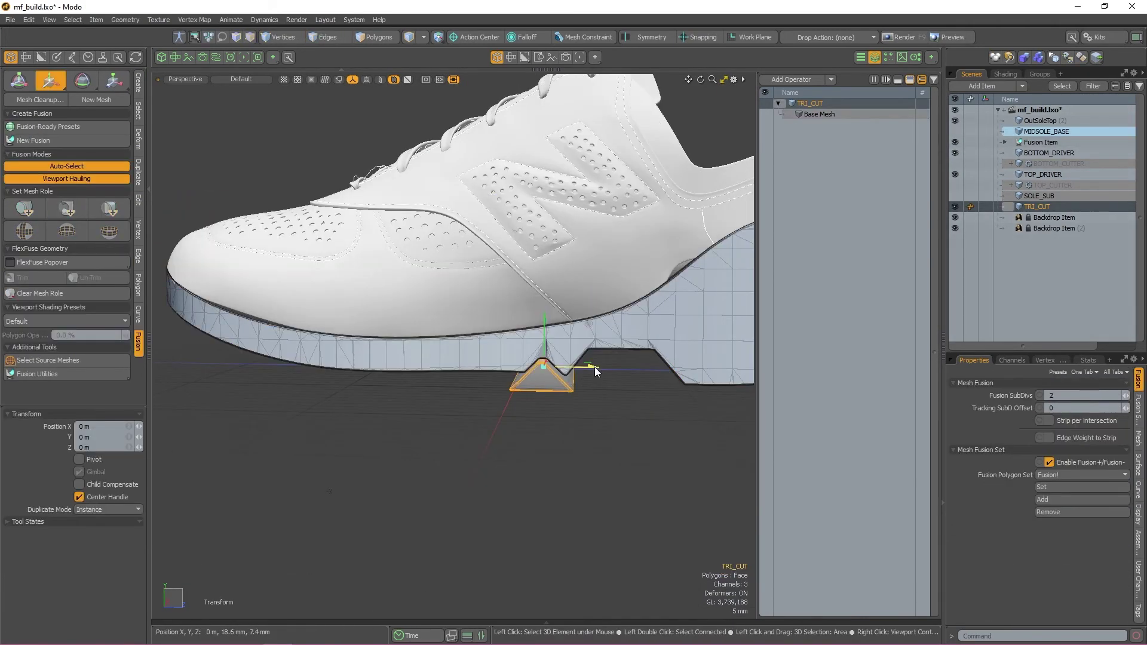
pyautogui.moveTo(545, 322); pyautogui.dragTo(544, 321)
pyautogui.press('q')
pyautogui.keyDown('alt'); pyautogui.moveTo(579, 435); pyautogui.dragTo(628, 431); pyautogui.keyUp('alt')
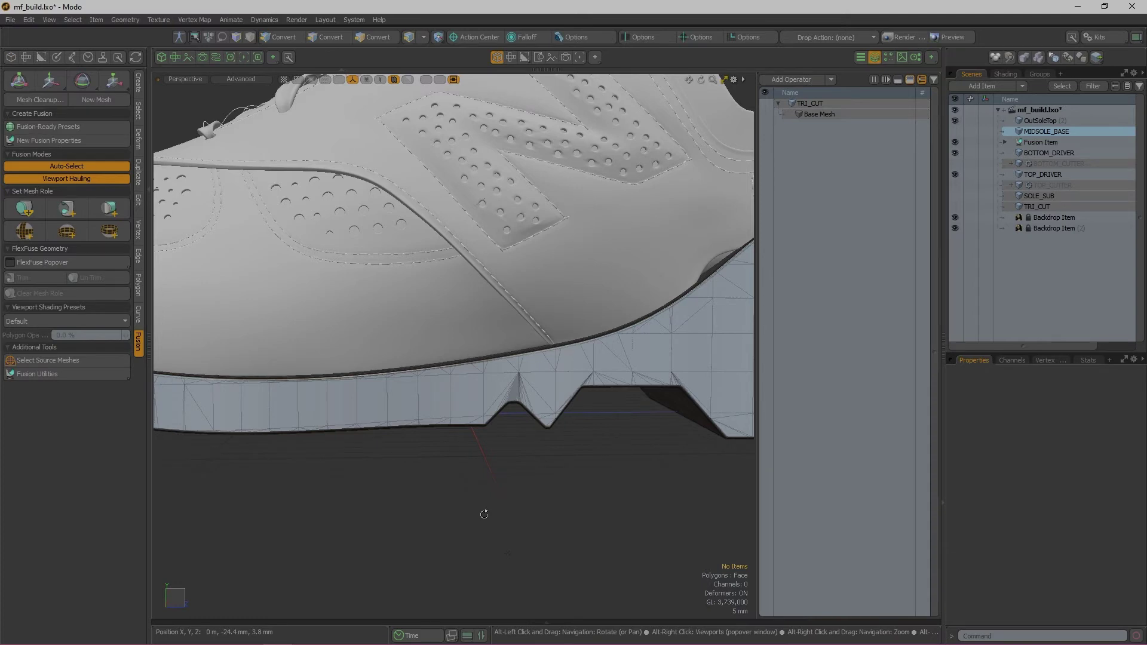
# - Select TRI_CUT and duplicate it as a subtractive mesh with the Fusion utilities
pyautogui.keyDown('alt'); pyautogui.moveTo(484, 514); pyautogui.dragTo(518, 420); pyautogui.keyUp('alt')
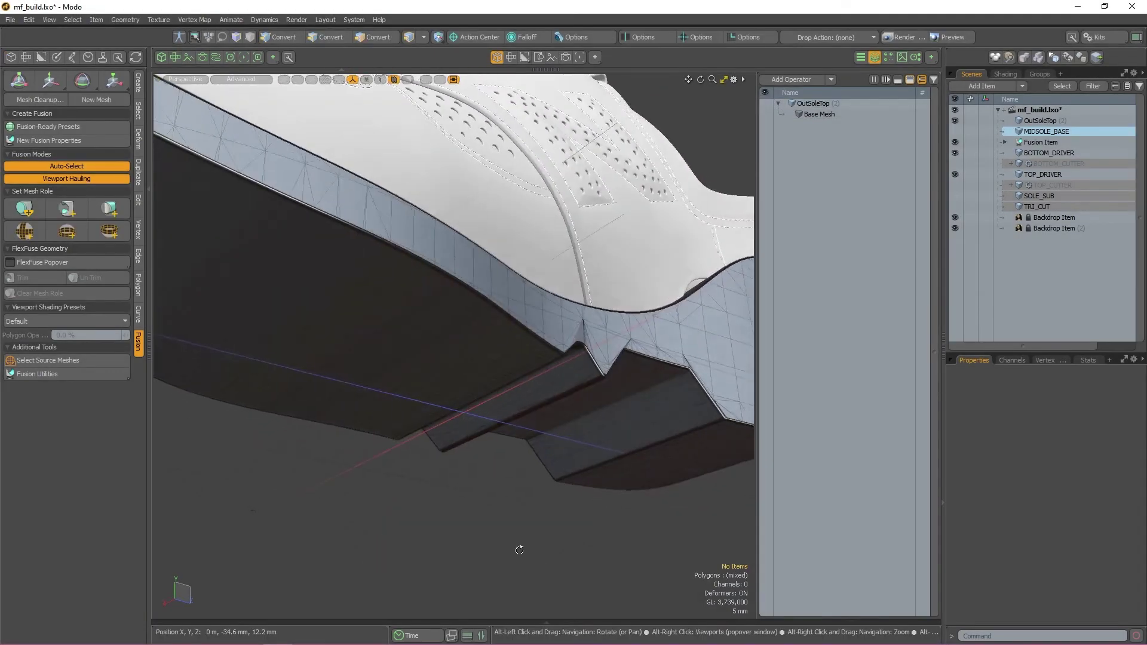
pyautogui.keyDown('alt'); pyautogui.moveTo(520, 545); pyautogui.dragTo(454, 535); pyautogui.keyUp('alt')
pyautogui.click(408, 392)
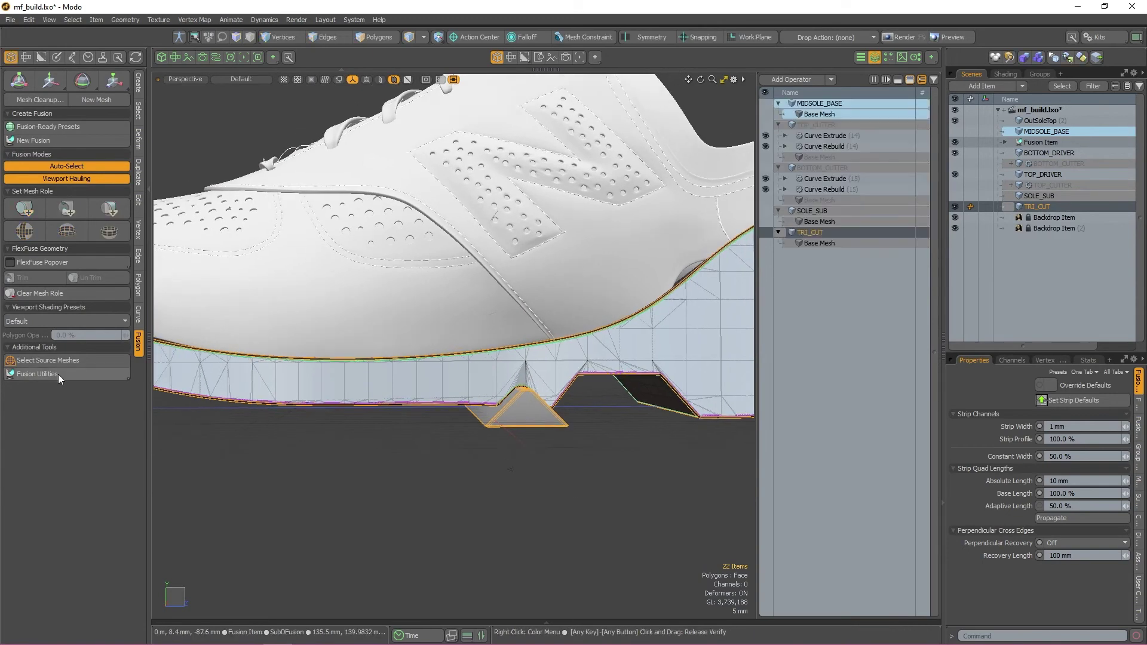
pyautogui.click(59, 374)
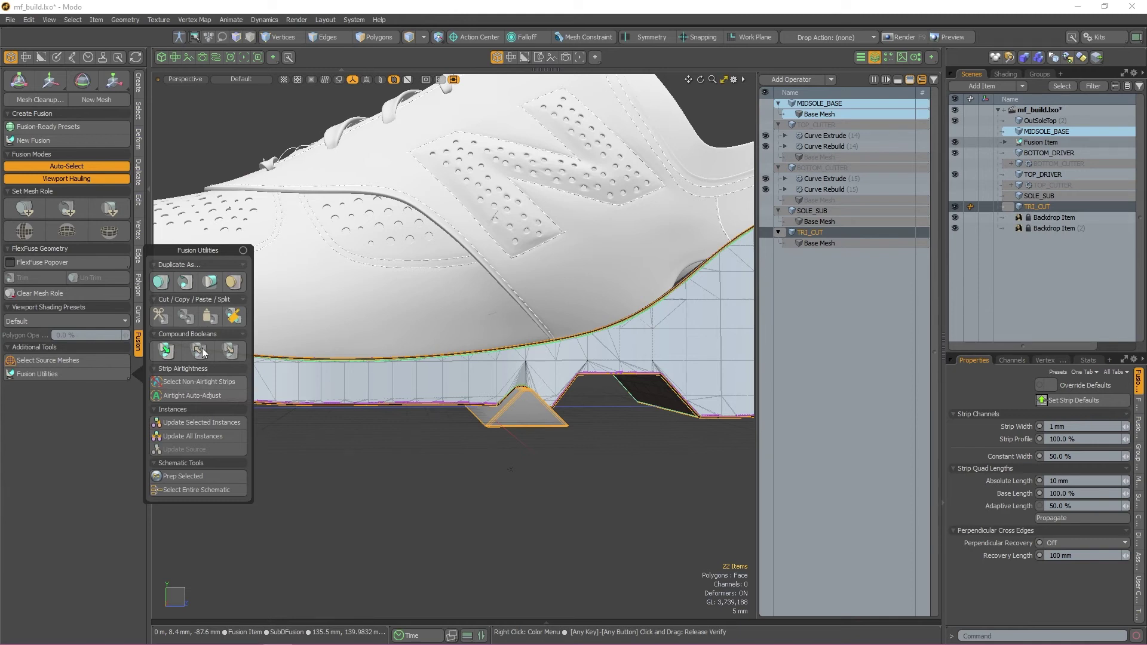
pyautogui.click(190, 282)
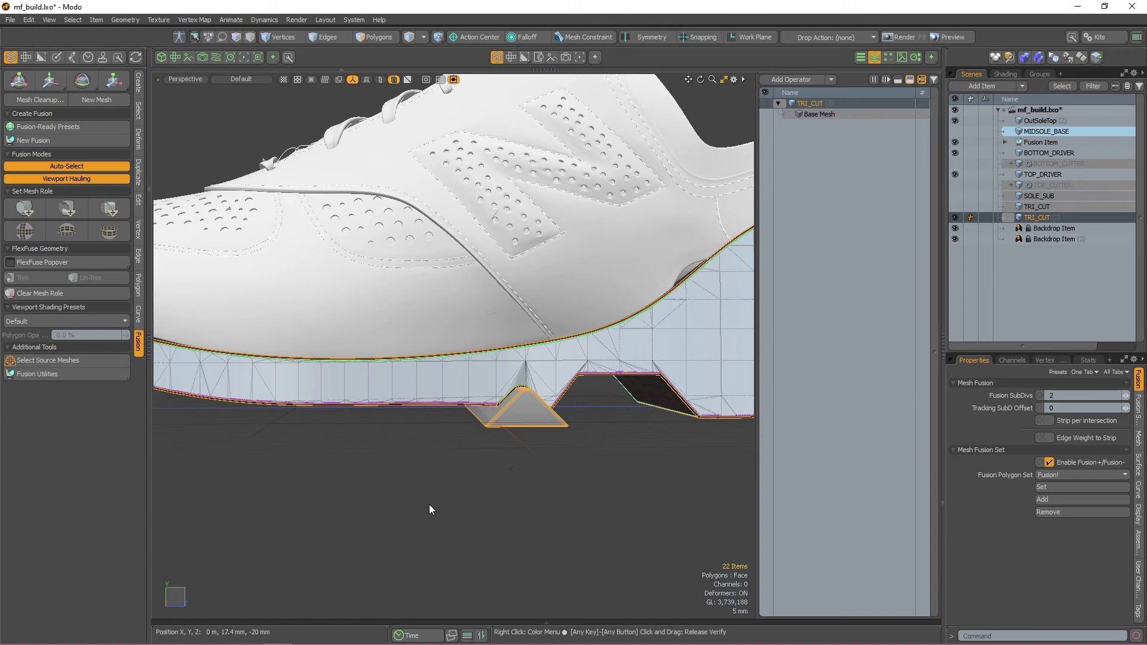
# - Move the duplicated TRI_CUT toward the toe onto the next sketched notch and lower it by 200 um in the left view
pyautogui.press('w')
pyautogui.moveTo(559, 404)
pyautogui.mouseDown()
pyautogui.moveTo(500, 404)
pyautogui.moveTo(476, 418)
pyautogui.mouseUp()
pyautogui.hotkey('ctrl', 'space')
pyautogui.click(469, 478)
pyautogui.moveTo(430, 357); pyautogui.dragTo(431, 360)
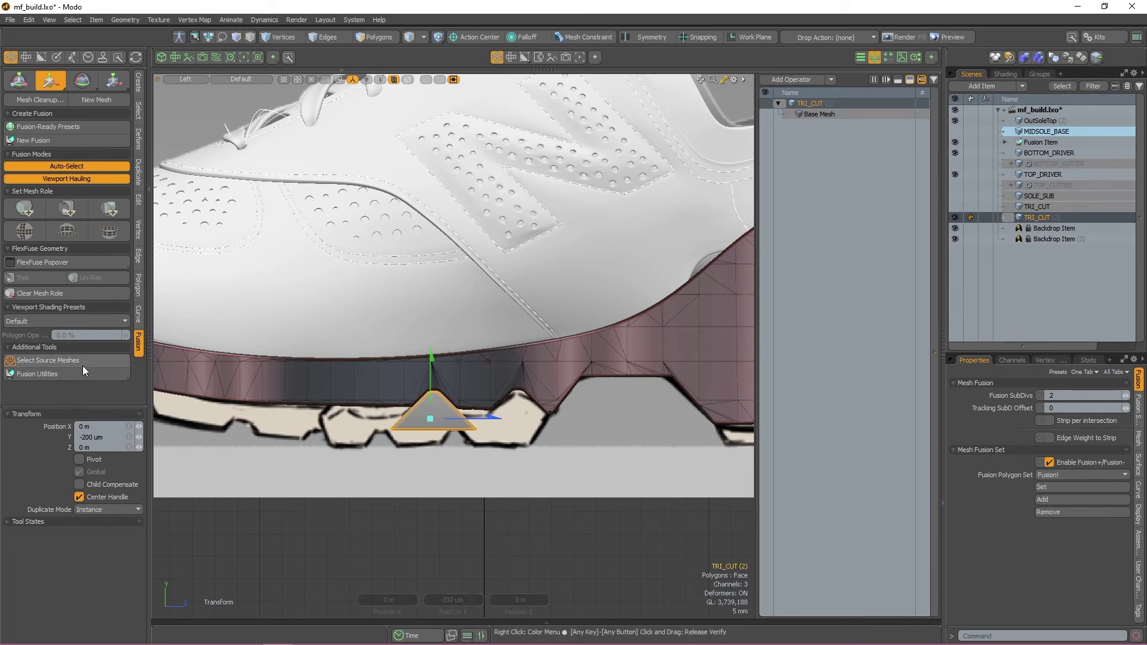
# - Duplicate TRI_CUT as another subtractive mesh with the Fusion utilities and move the copy toward the toe onto the next sketched notch
pyautogui.click(83, 371)
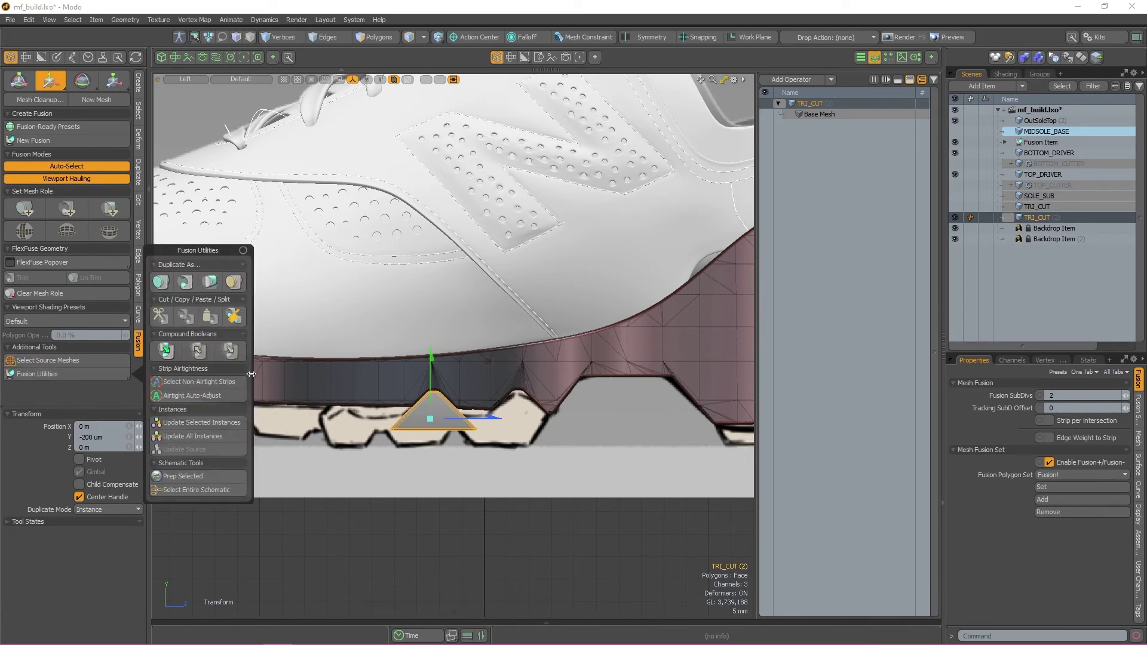
pyautogui.click(192, 283)
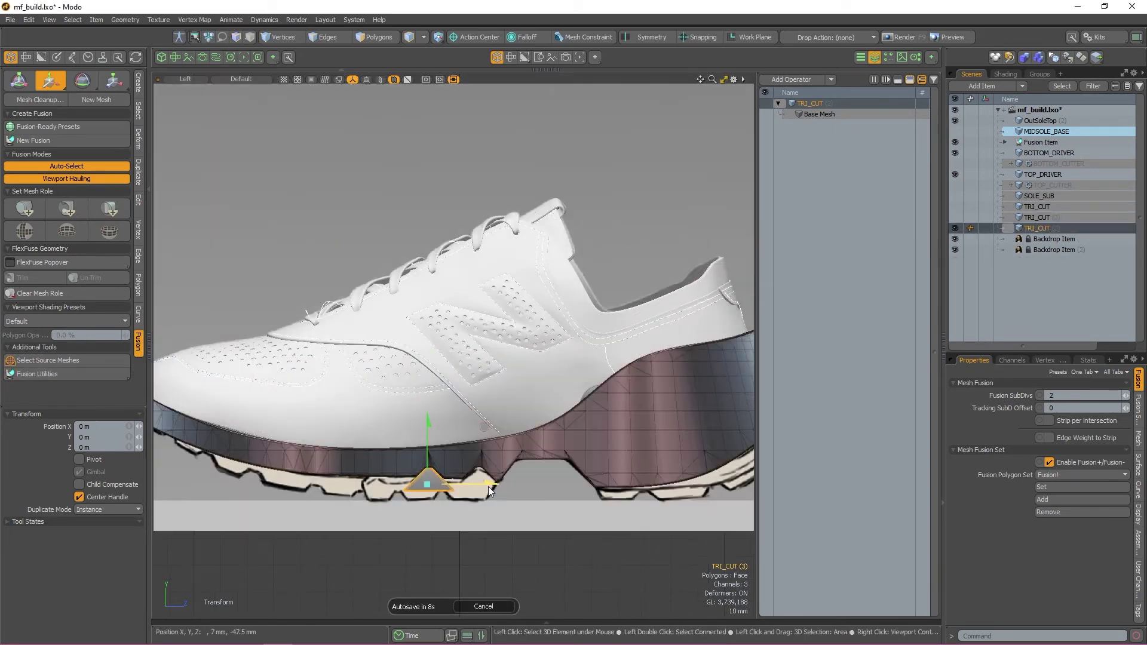
pyautogui.moveTo(488, 484); pyautogui.dragTo(440, 485)
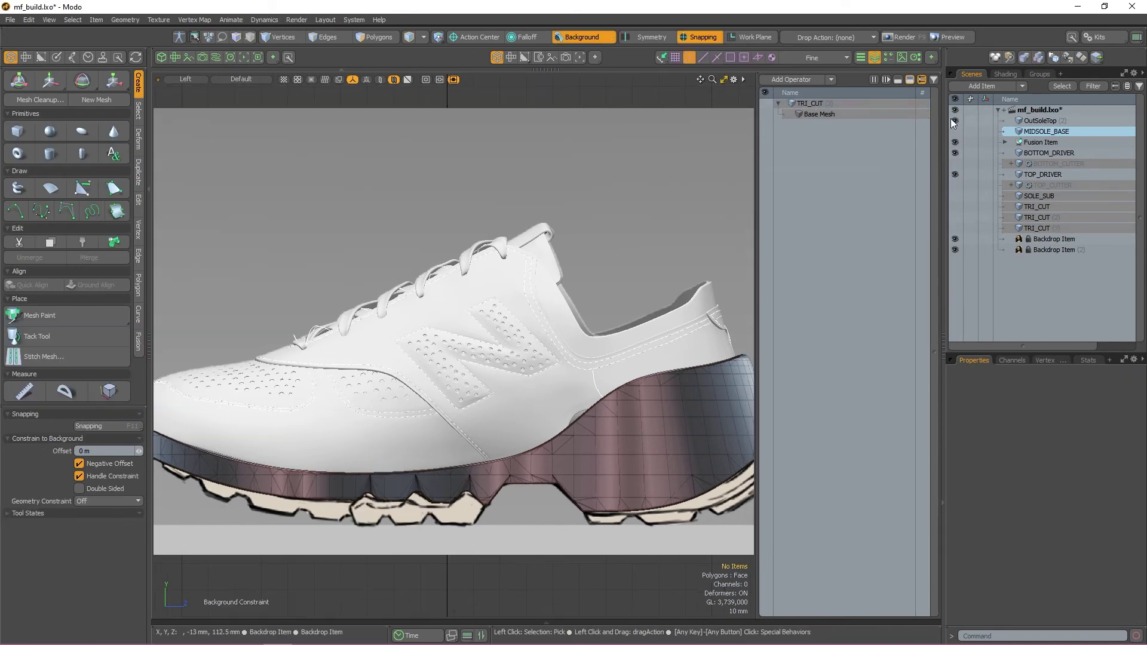
# - Hide OutSoleTop and the Fusion Item to examine the side panel in the backdrop sketch, and show OutSoleTop again
pyautogui.click(952, 120)
pyautogui.click(952, 142)
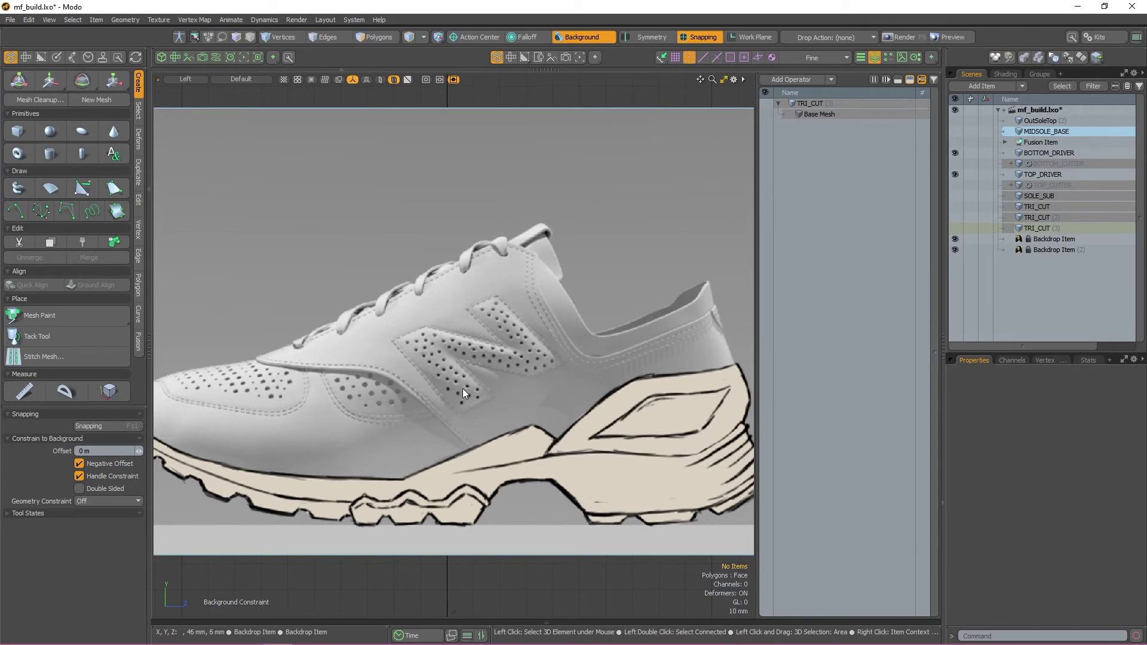
pyautogui.keyDown('alt'); pyautogui.moveTo(558, 416); pyautogui.dragTo(571, 420, button='right'); pyautogui.keyUp('alt')
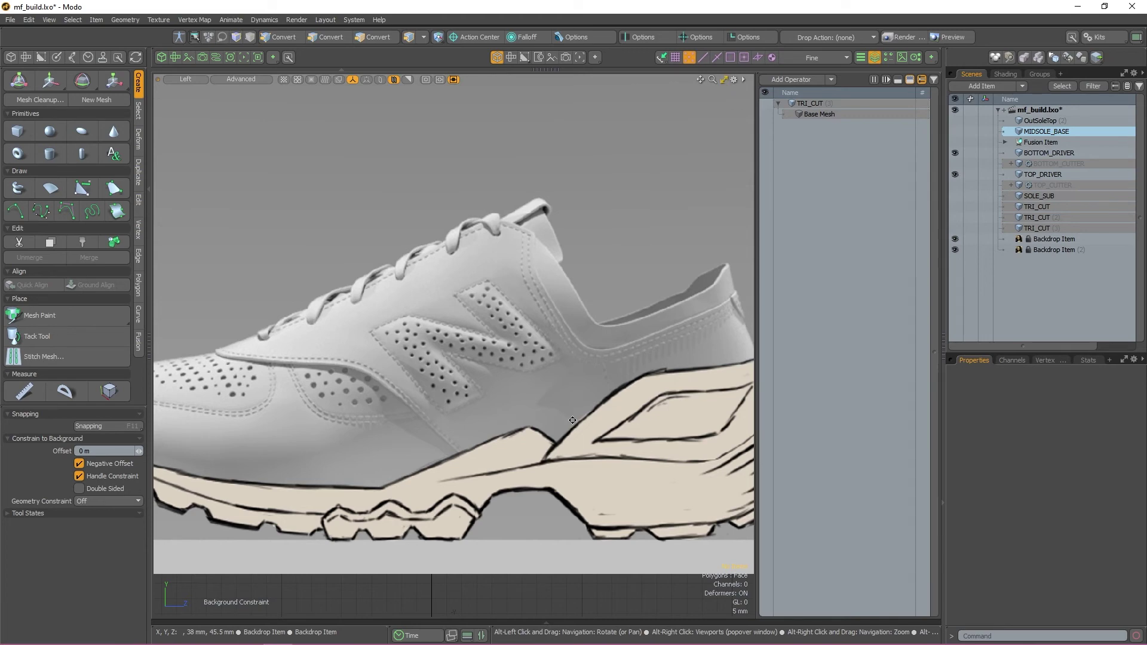
pyautogui.click(955, 120)
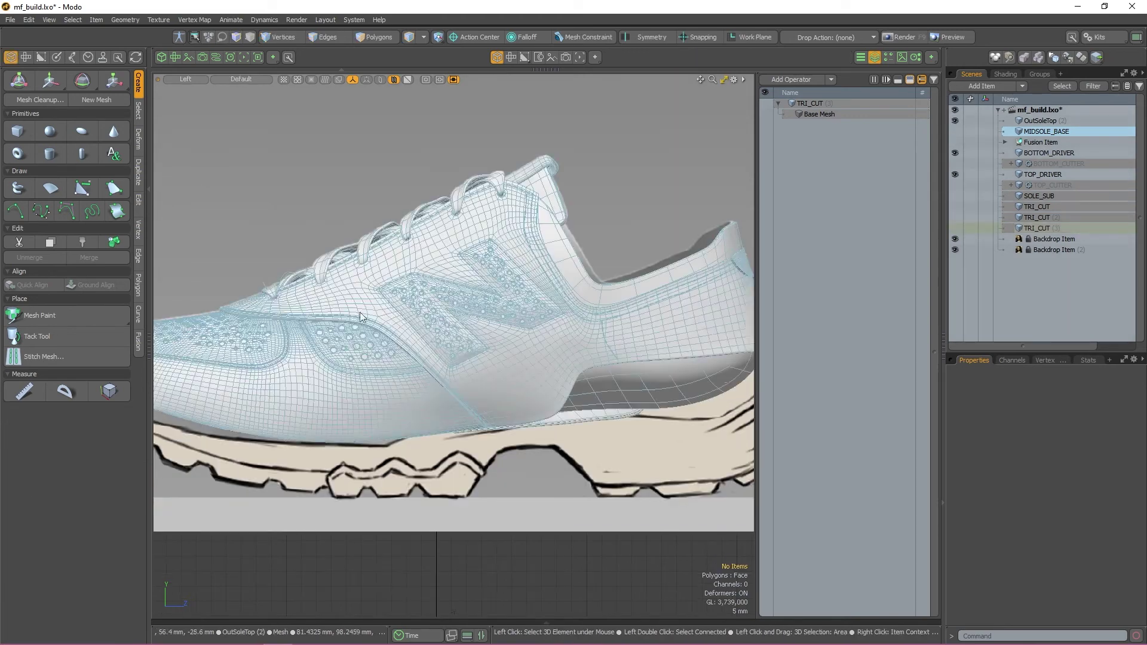
# - Add a mesh named side_panel, enable the background mesh constraint, and draw a starting quad on the upper with the Topology Pen
pyautogui.press('n')
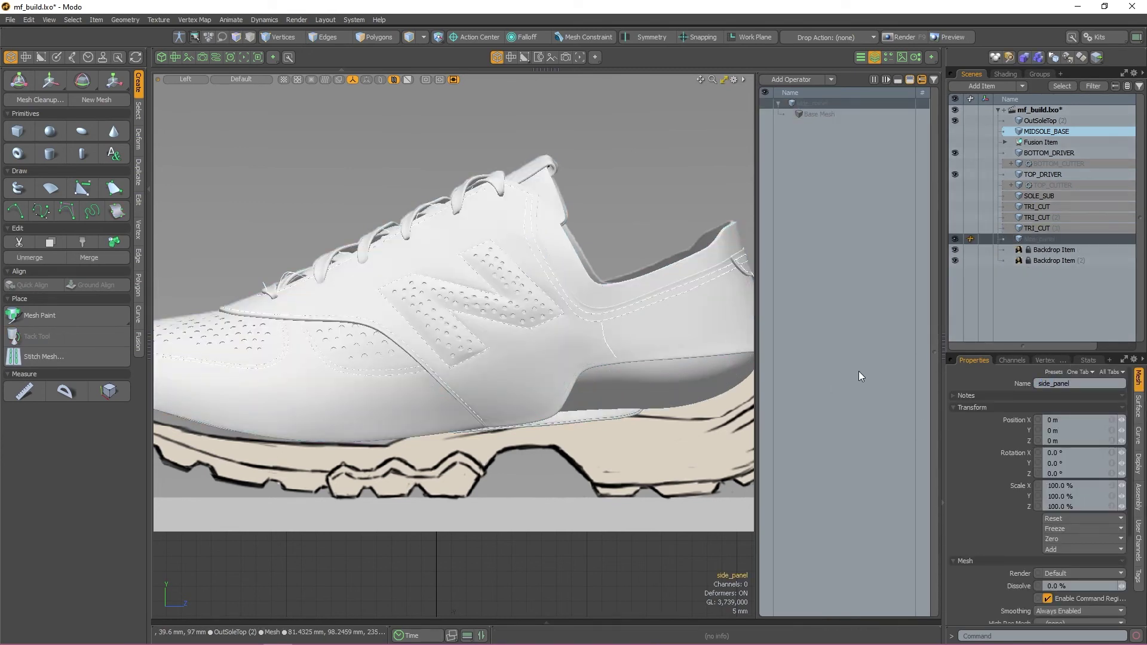
pyautogui.click(585, 36)
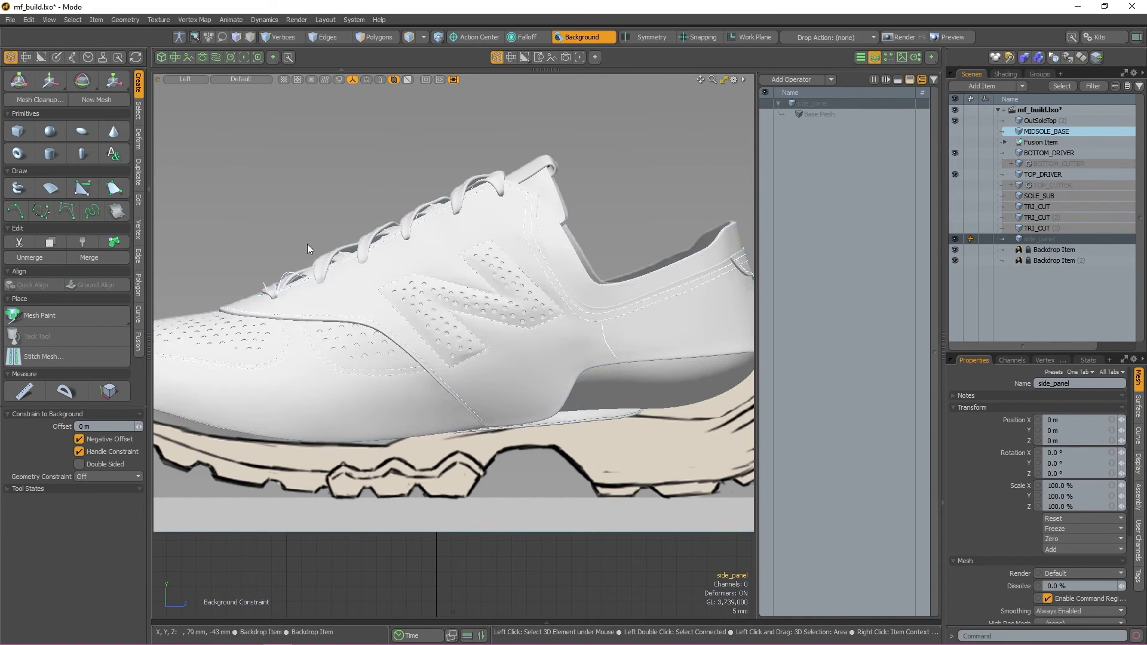
pyautogui.click(84, 189)
pyautogui.moveTo(494, 361); pyautogui.dragTo(527, 387)
pyautogui.scroll(2, 563, 364)
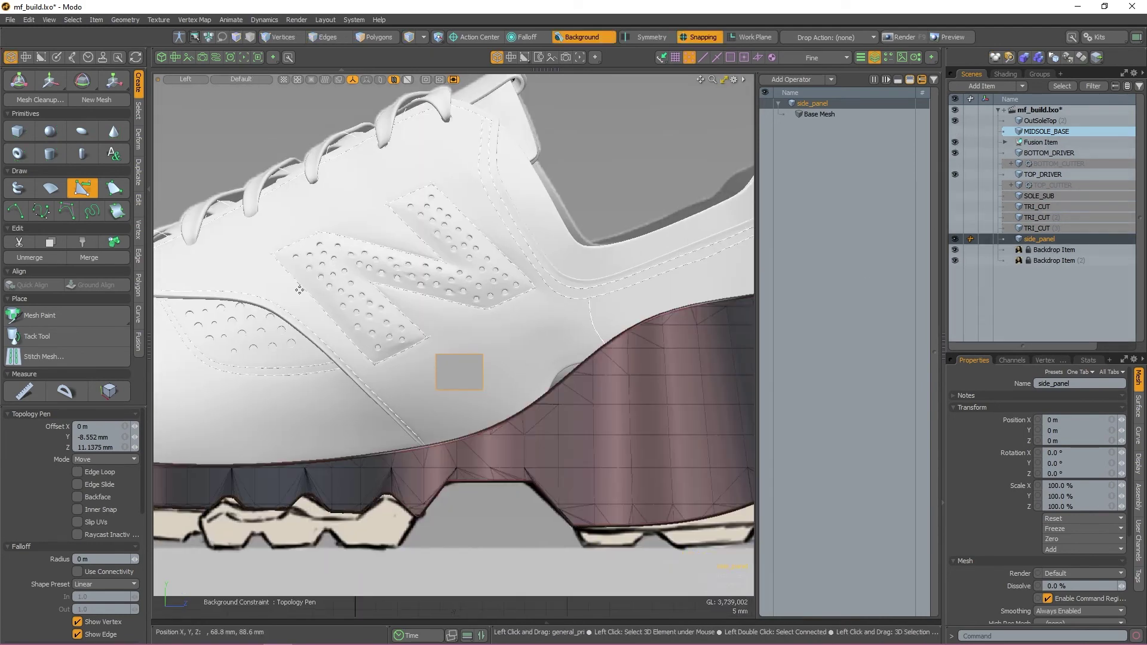
# - Reshape the quad and extend it toward the heel and toe into a strip along the panel's upper outline, adding a dividing loop
pyautogui.moveTo(461, 355); pyautogui.dragTo(494, 327)
pyautogui.moveTo(460, 390); pyautogui.dragTo(592, 346)
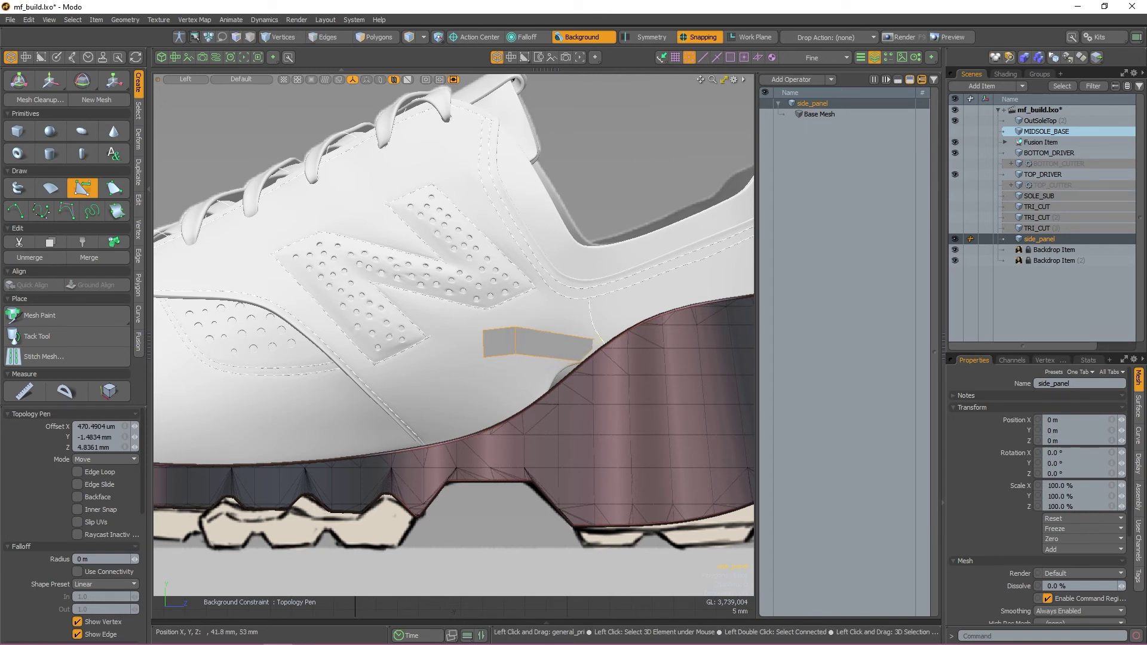
pyautogui.keyDown('shift'); pyautogui.moveTo(483, 344); pyautogui.dragTo(317, 437); pyautogui.keyUp('shift')
pyautogui.middleClick(395, 391)
pyautogui.moveTo(512, 333)
pyautogui.mouseDown()
pyautogui.moveTo(537, 335)
pyautogui.moveTo(496, 343)
pyautogui.mouseUp()
# - Extend the front of the side_panel strip back along the midsole's upper edge and adjust the rear points
pyautogui.scroll(4, 334, 421)
pyautogui.keyDown('alt'); pyautogui.keyDown('shift'); pyautogui.moveTo(333, 421); pyautogui.dragTo(388, 430); pyautogui.keyUp('shift'); pyautogui.keyUp('alt')
pyautogui.scroll(-2, 388, 430)
pyautogui.keyDown('shift'); pyautogui.moveTo(389, 425); pyautogui.dragTo(526, 383); pyautogui.keyUp('shift')
pyautogui.moveTo(662, 283); pyautogui.dragTo(648, 272)
pyautogui.scroll(3, 708, 274)
pyautogui.keyDown('shift'); pyautogui.moveTo(278, 515); pyautogui.dragTo(589, 306); pyautogui.keyUp('shift')
pyautogui.middleClick(388, 451)
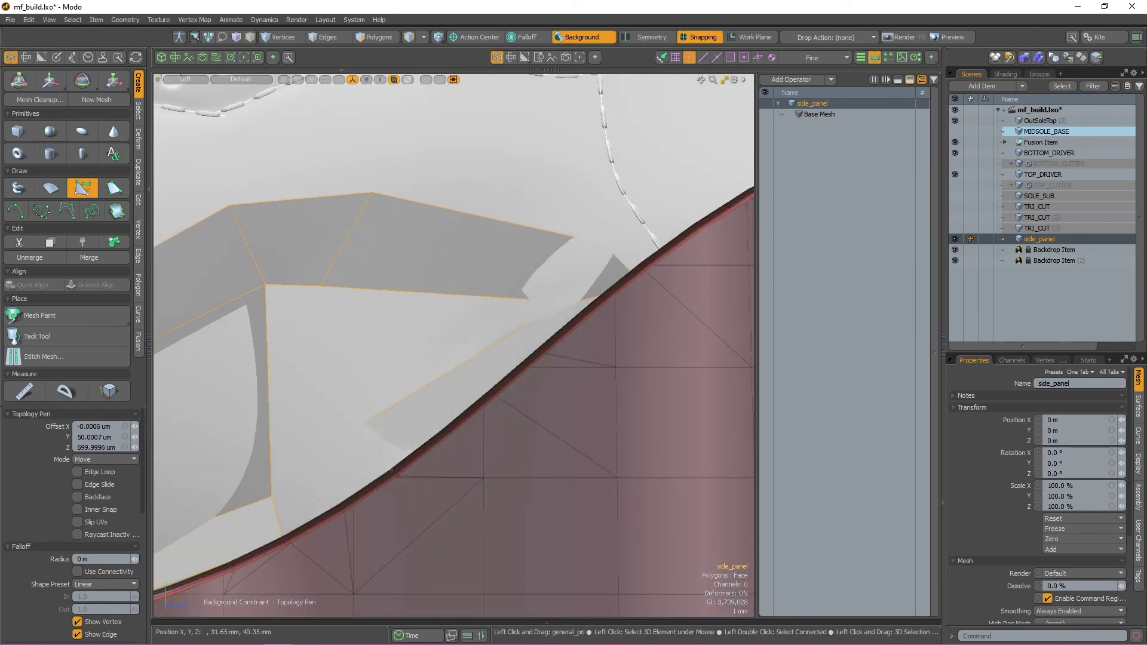
pyautogui.keyDown('shift'); pyautogui.moveTo(269, 383); pyautogui.dragTo(347, 359); pyautogui.keyUp('shift')
pyautogui.keyDown('shift'); pyautogui.moveTo(389, 293); pyautogui.dragTo(430, 325); pyautogui.keyUp('shift')
pyautogui.hotkey('ctrl', 'z')
pyautogui.hotkey('ctrl', 'z')
pyautogui.hotkey('ctrl', 'z')
pyautogui.hotkey('ctrl', 'z')
# - Extend the lower strip toward the heel and fill the rear gap between both strips with polygons that meet the midsole edge
pyautogui.keyDown('shift'); pyautogui.moveTo(278, 515); pyautogui.dragTo(371, 436); pyautogui.keyUp('shift')
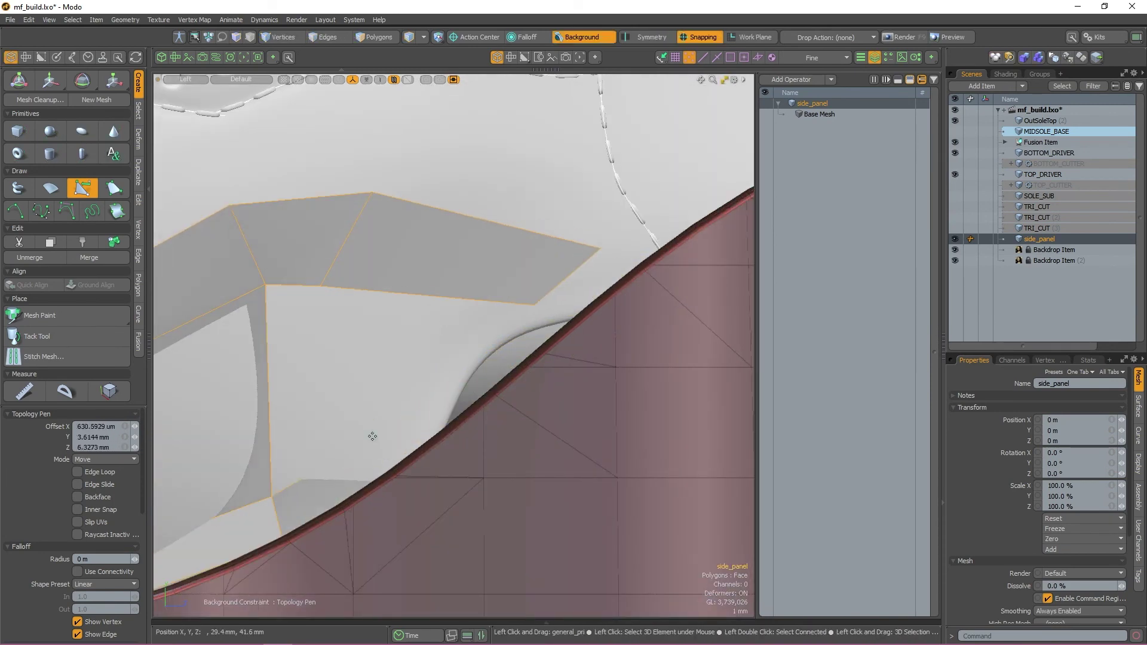
pyautogui.keyDown('shift'); pyautogui.moveTo(269, 382); pyautogui.dragTo(347, 365); pyautogui.keyUp('shift')
pyautogui.keyDown('shift'); pyautogui.moveTo(374, 460); pyautogui.dragTo(540, 322); pyautogui.keyUp('shift')
pyautogui.moveTo(599, 248); pyautogui.dragTo(609, 281)
pyautogui.keyDown('shift'); pyautogui.moveTo(428, 296); pyautogui.dragTo(433, 382); pyautogui.keyUp('shift')
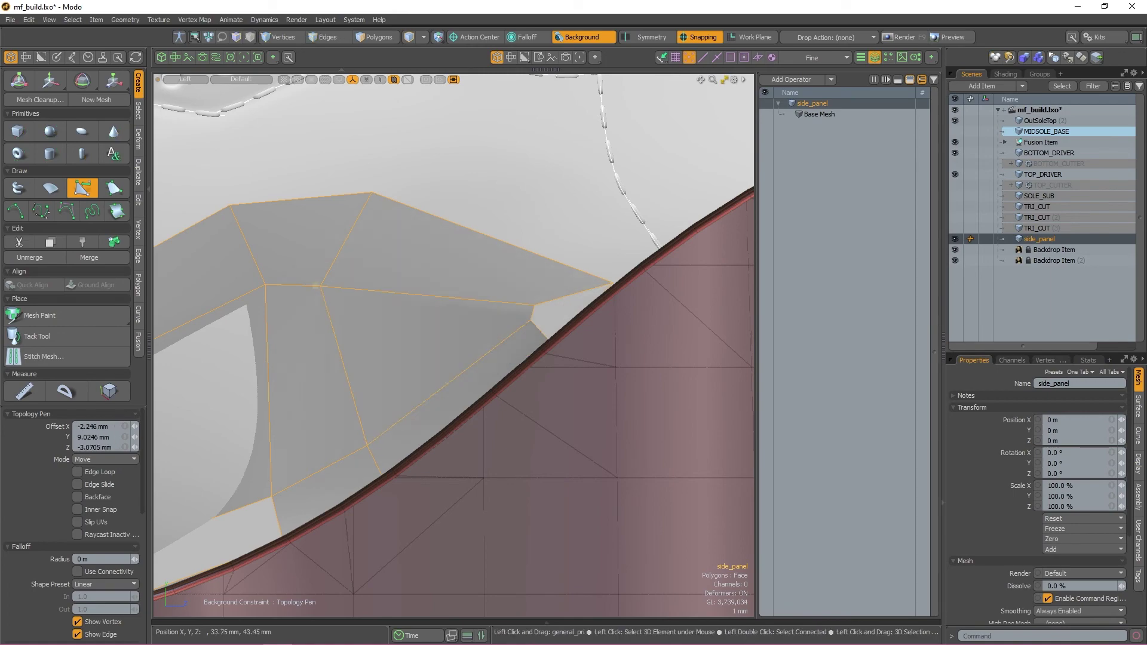
# - Pull the front tip of side_panel into line with the midsole edge in the perspective view and check its fit along the upper
pyautogui.press('KP_Decimal')
pyautogui.moveTo(538, 388)
pyautogui.keyDown('alt'); pyautogui.mouseDown()
pyautogui.moveTo(610, 397)
pyautogui.moveTo(537, 394)
pyautogui.mouseUp(); pyautogui.keyUp('alt')
pyautogui.keyDown('alt'); pyautogui.moveTo(418, 383); pyautogui.dragTo(538, 406); pyautogui.keyUp('alt')
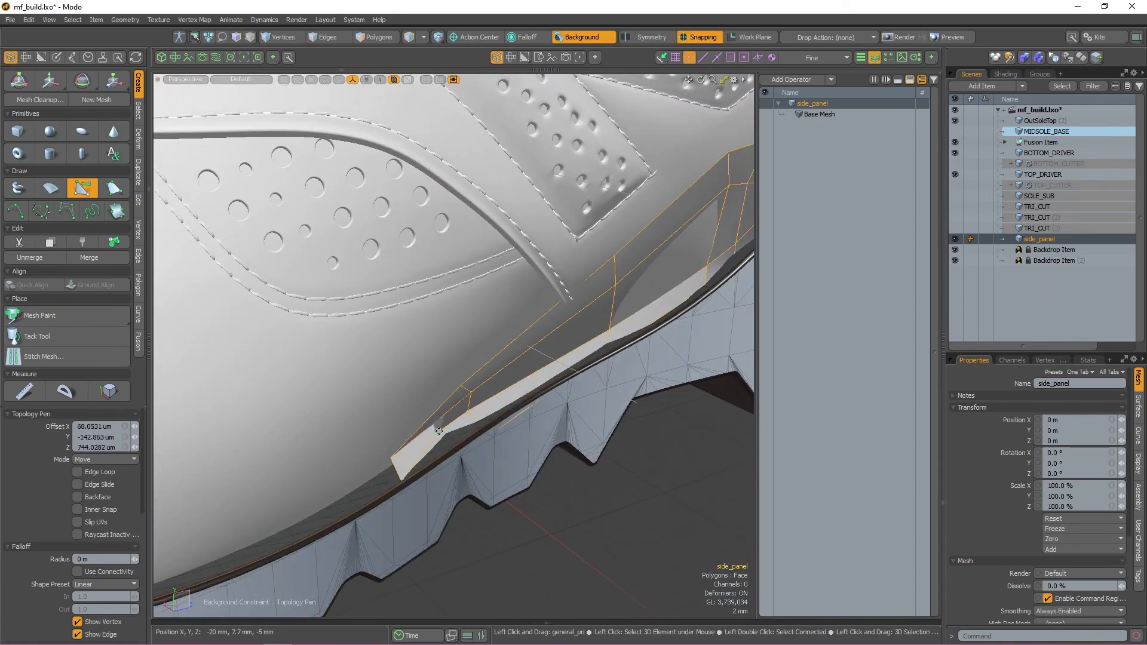
pyautogui.moveTo(399, 454); pyautogui.dragTo(468, 452)
pyautogui.scroll(3, 601, 399)
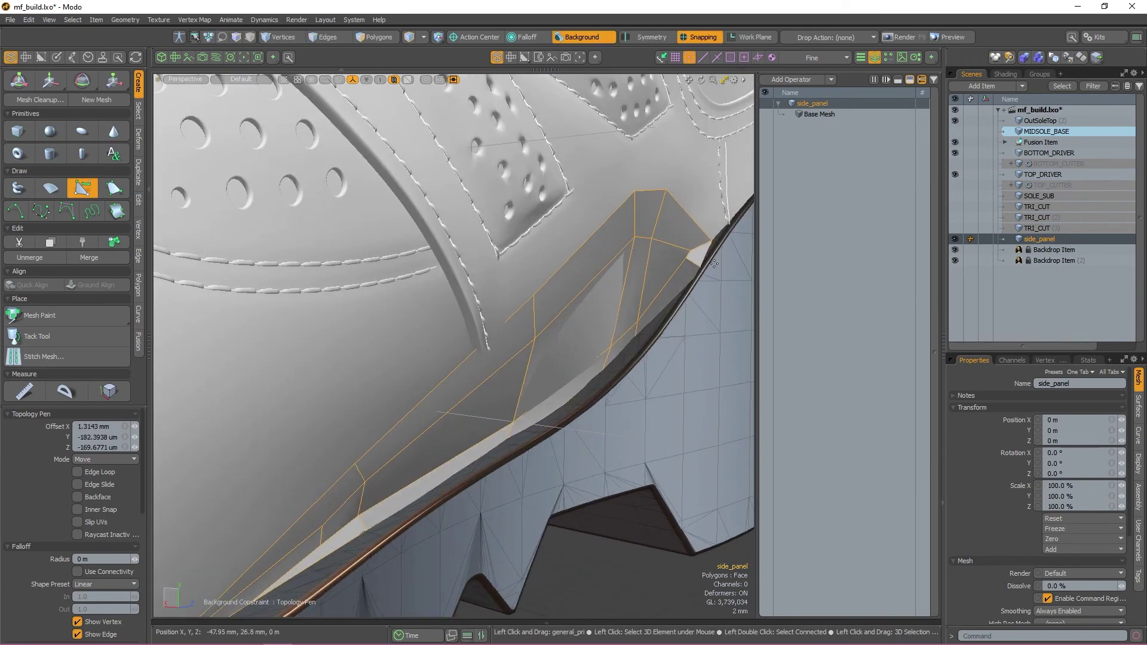
pyautogui.scroll(3, 393, 466)
pyautogui.scroll(-10, 393, 466)
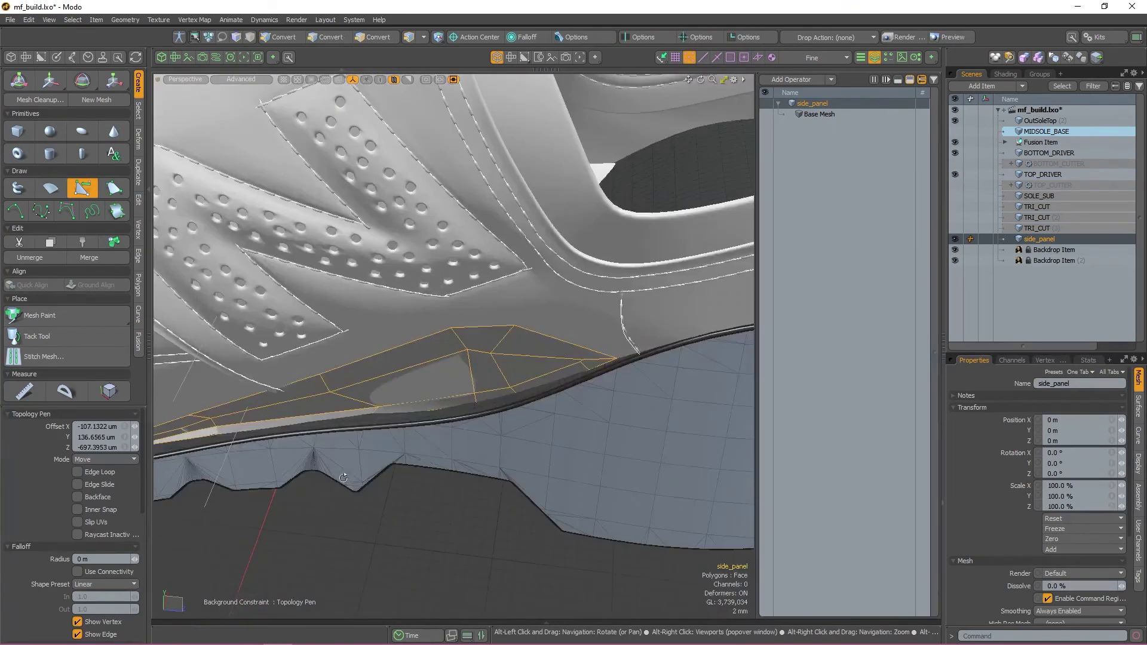
# - Offset side_panel to position X -1.8 mm, Y -900 um and select an edge at its heel end for transforming
pyautogui.press('w')
pyautogui.moveTo(605, 443); pyautogui.dragTo(595, 452)
pyautogui.keyDown('alt'); pyautogui.moveTo(595, 451); pyautogui.dragTo(666, 323); pyautogui.keyUp('alt')
pyautogui.scroll(3, 666, 323)
pyautogui.press('q')
pyautogui.press('2')
pyautogui.click(466, 455)
pyautogui.keyDown('alt'); pyautogui.moveTo(465, 455); pyautogui.dragTo(562, 383); pyautogui.keyUp('alt')
pyautogui.press('w')
pyautogui.scroll(-4, 543, 402)
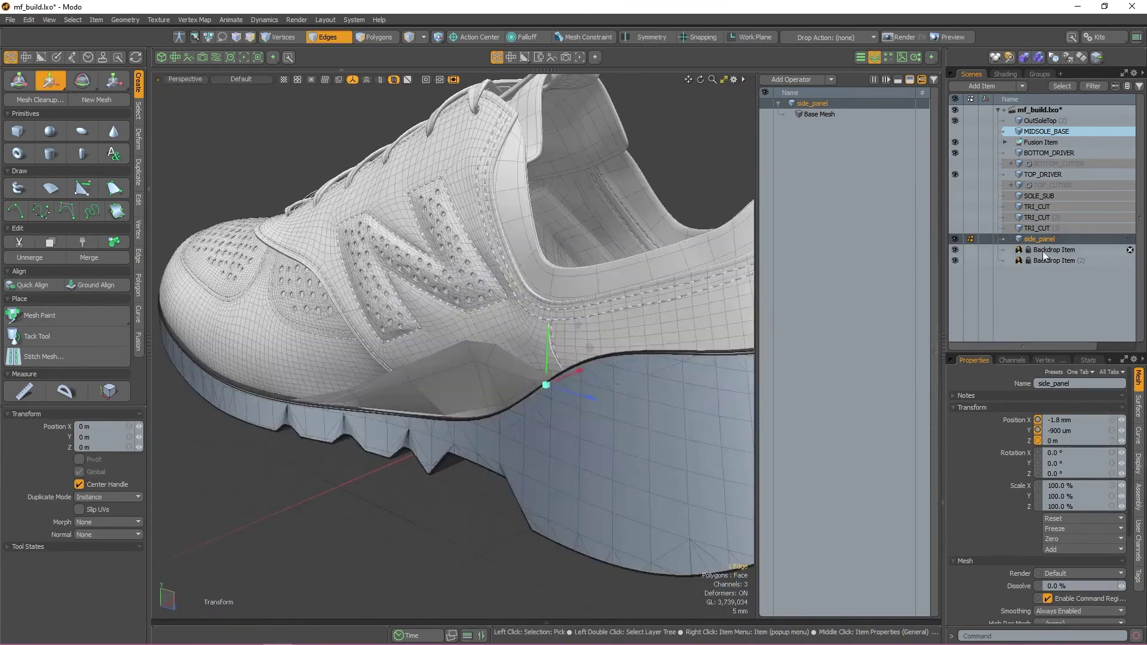
# - Add a Polygon Extrude operator to side_panel with an X extent of 9.6 mm, and clear the item selection
pyautogui.click(788, 80)
pyautogui.write('polygo')
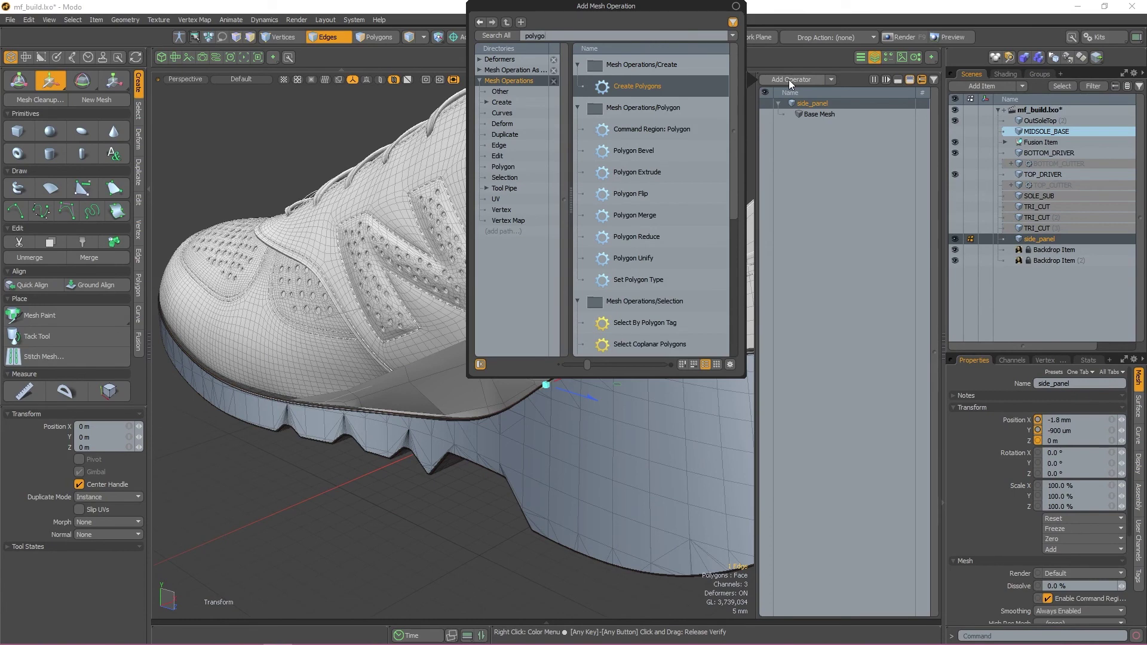
pyautogui.doubleClick(664, 173)
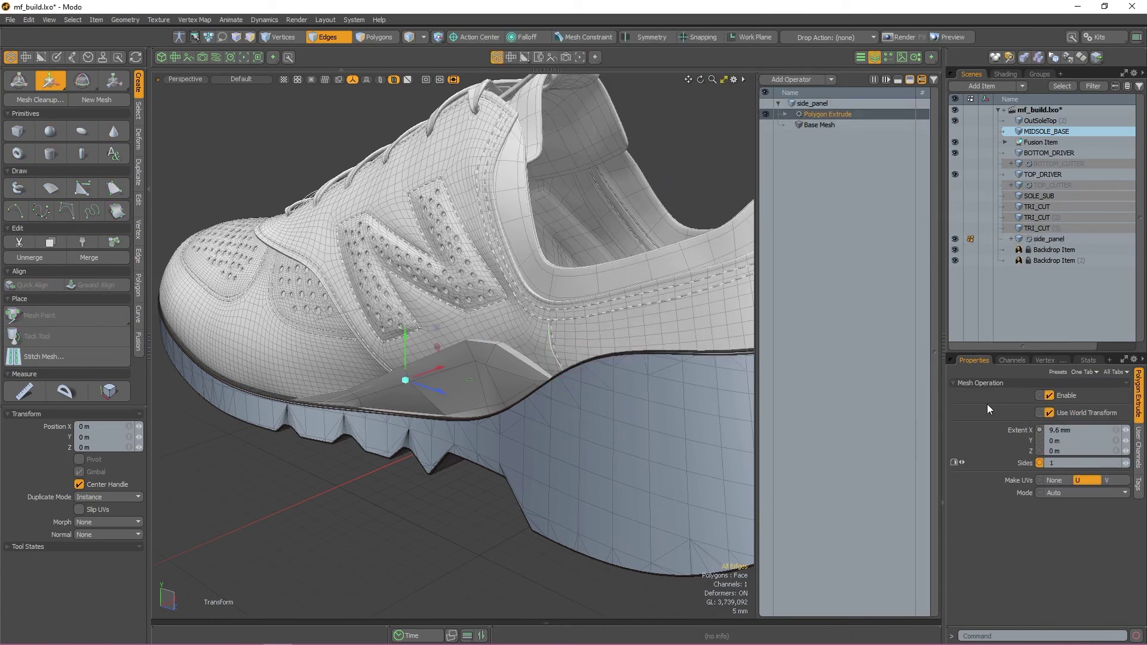
pyautogui.keyDown('alt'); pyautogui.moveTo(561, 382); pyautogui.dragTo(698, 425); pyautogui.keyUp('alt')
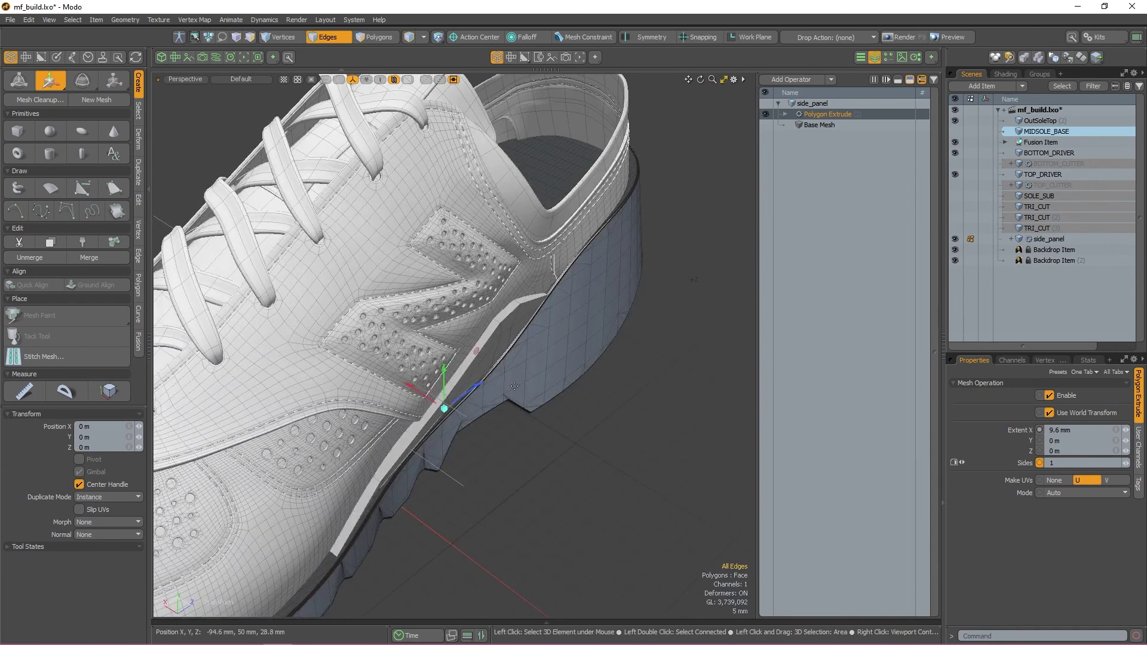
pyautogui.press('space')
pyautogui.press('space')
pyautogui.keyDown('alt'); pyautogui.moveTo(538, 432); pyautogui.dragTo(550, 437); pyautogui.keyUp('alt')
pyautogui.press('5')
pyautogui.press('Escape')
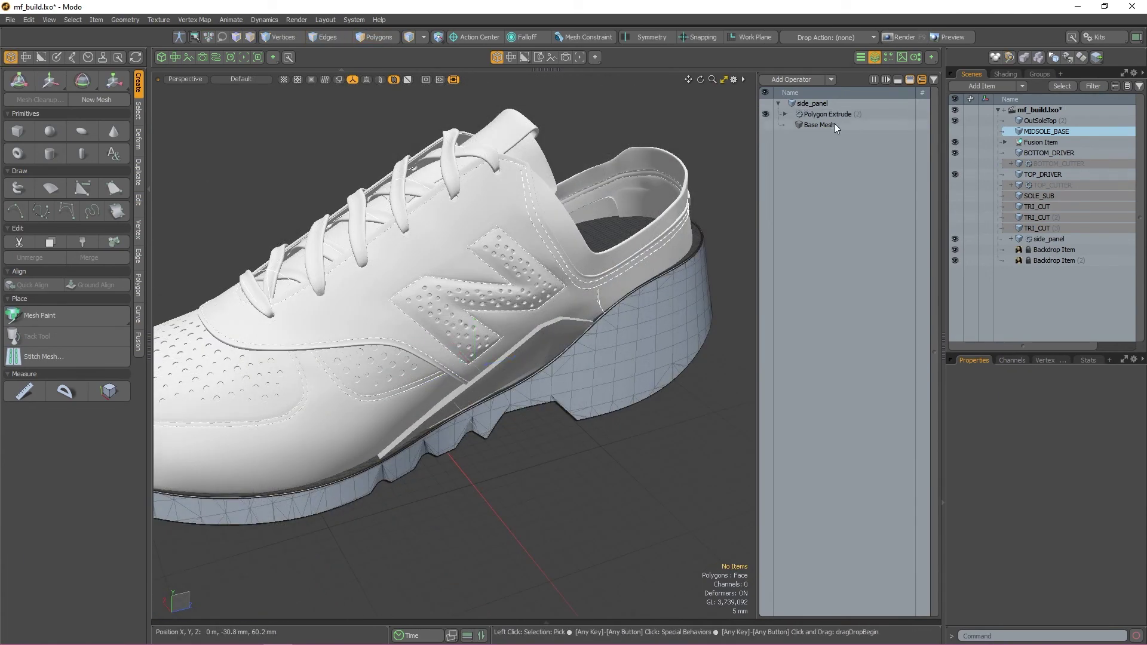
# - Select side_panel together with the midsole's Fusion item and add it to the Fusion as a primary mesh
pyautogui.click(569, 329)
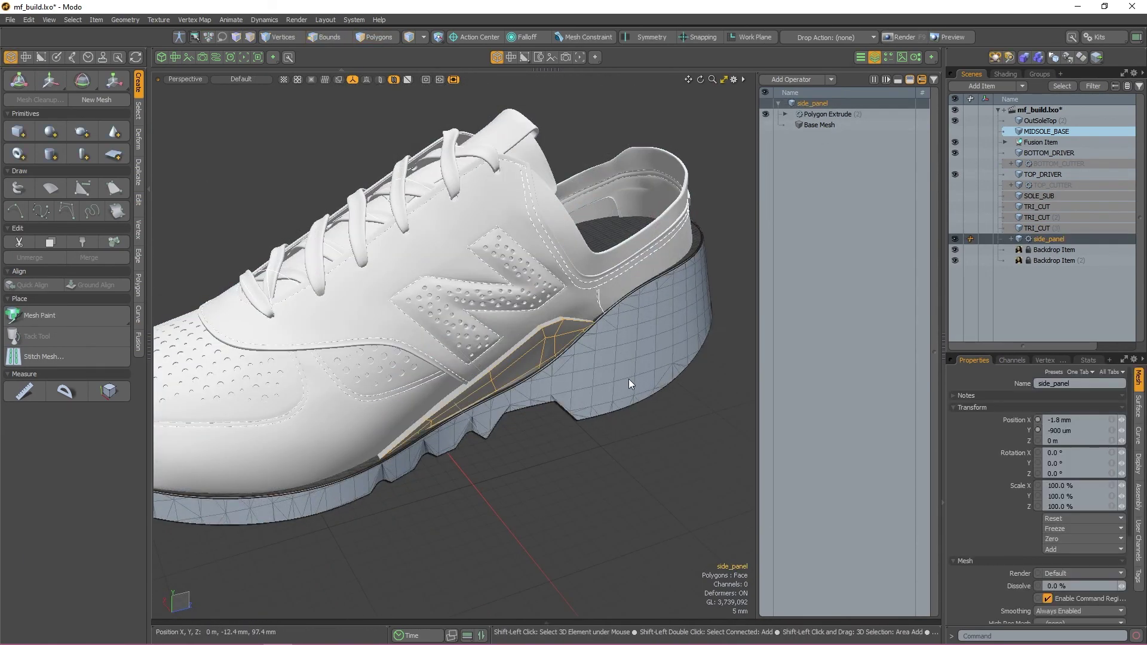
pyautogui.keyDown('shift'); pyautogui.doubleClick(629, 378); pyautogui.keyUp('shift')
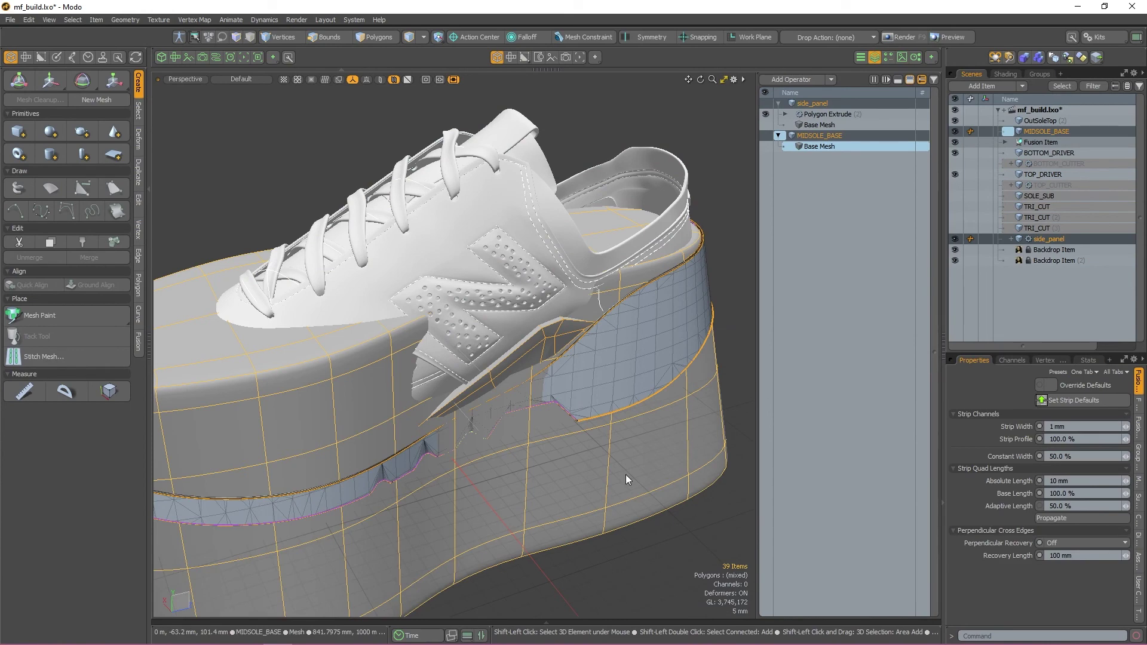
pyautogui.click(138, 352)
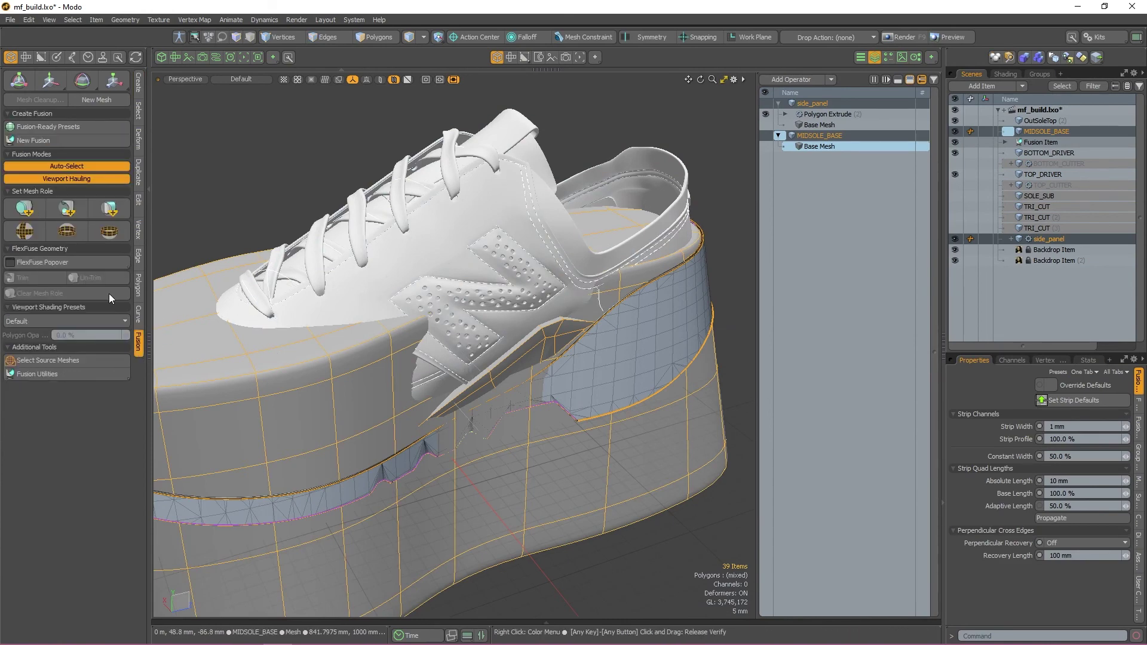
pyautogui.click(32, 205)
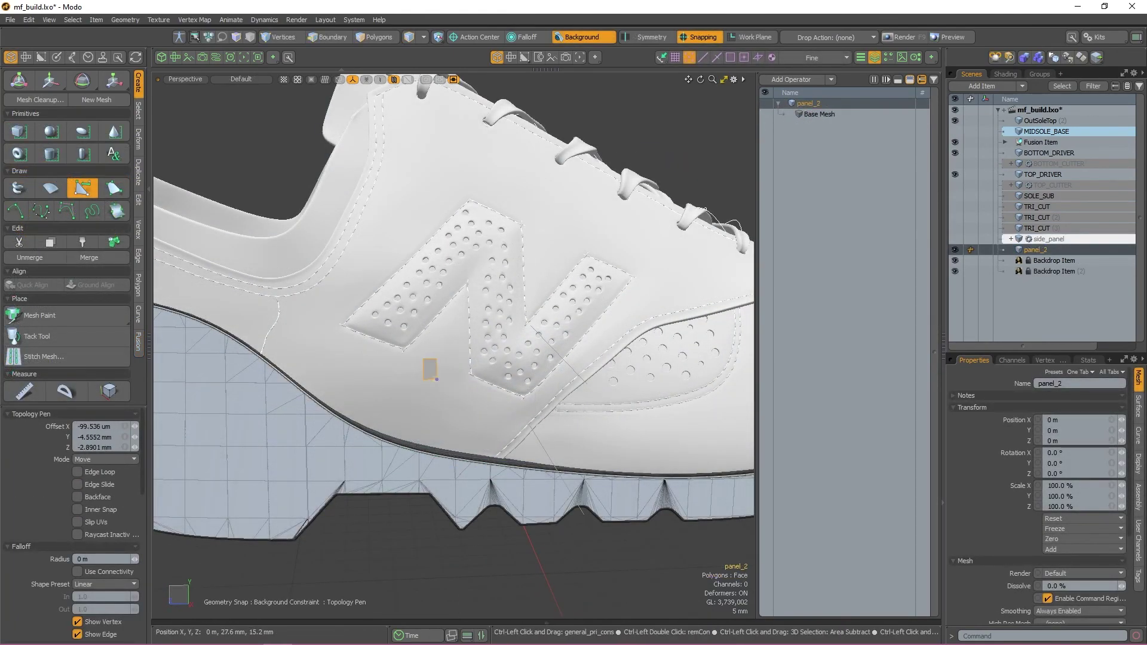
# - Shape the panel_2 polygon on the opposite side of the upper with the Topology Pen, and return to the left view
pyautogui.moveTo(424, 373); pyautogui.dragTo(367, 378)
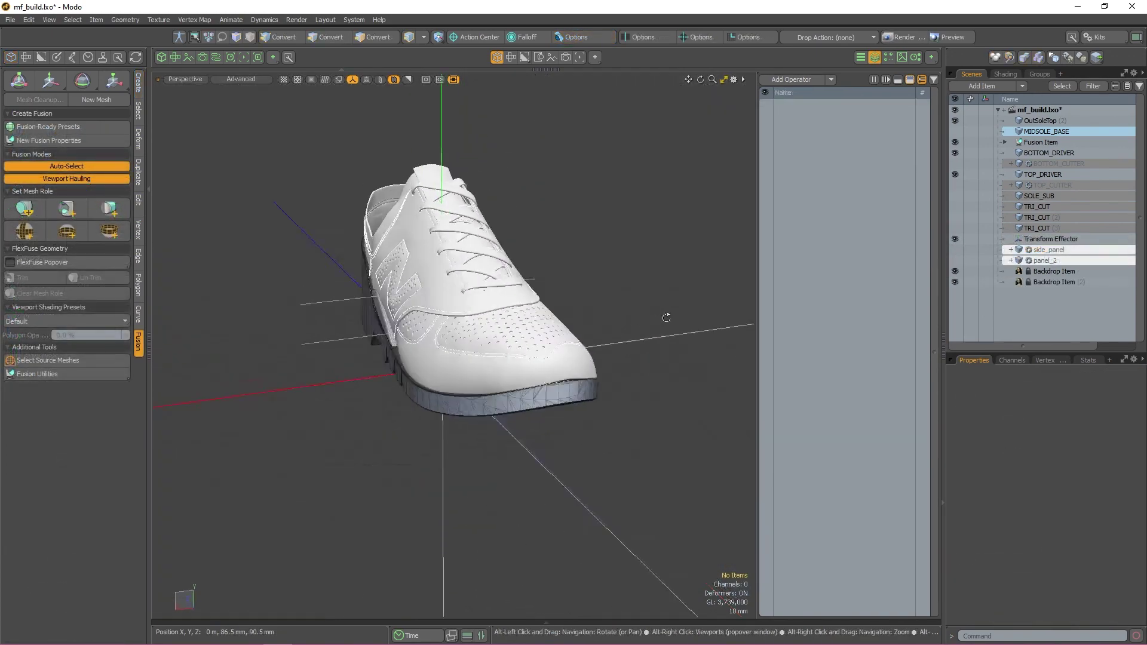
pyautogui.keyDown('alt'); pyautogui.moveTo(658, 335); pyautogui.dragTo(689, 327); pyautogui.keyUp('alt')
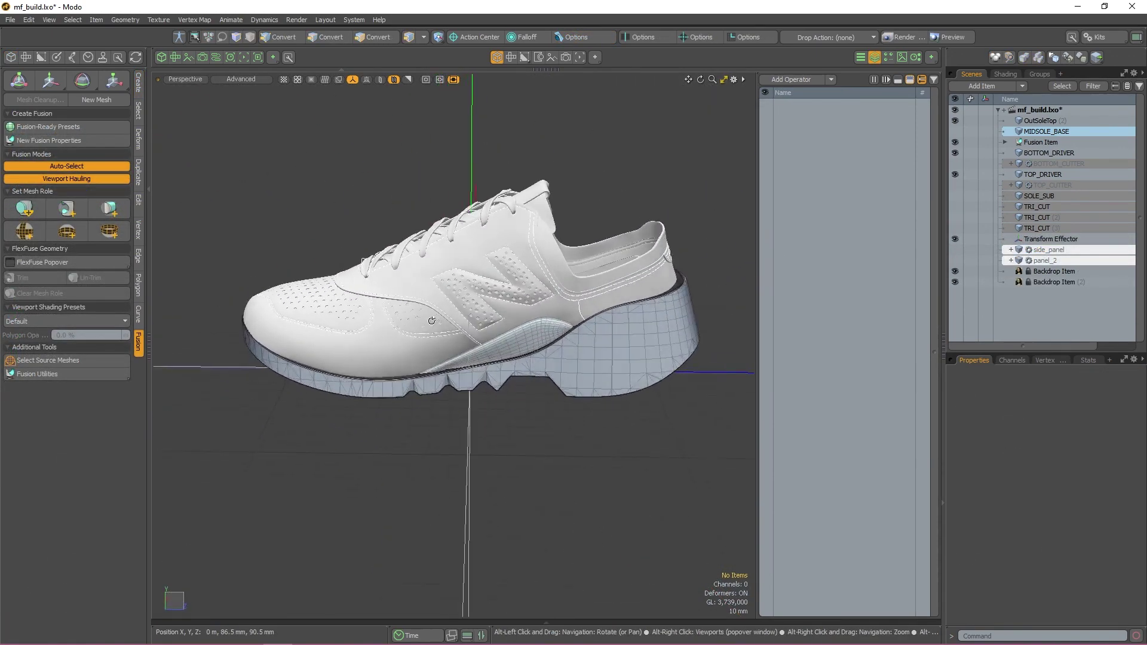
pyautogui.hotkey('ctrl', 'space')
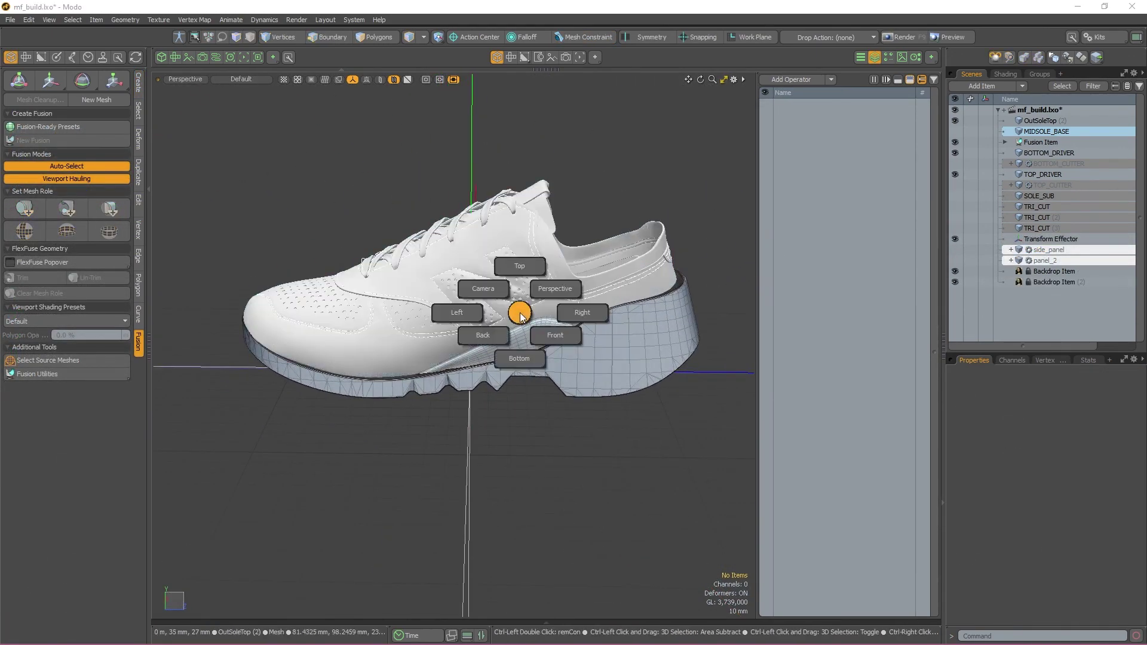
pyautogui.click(466, 315)
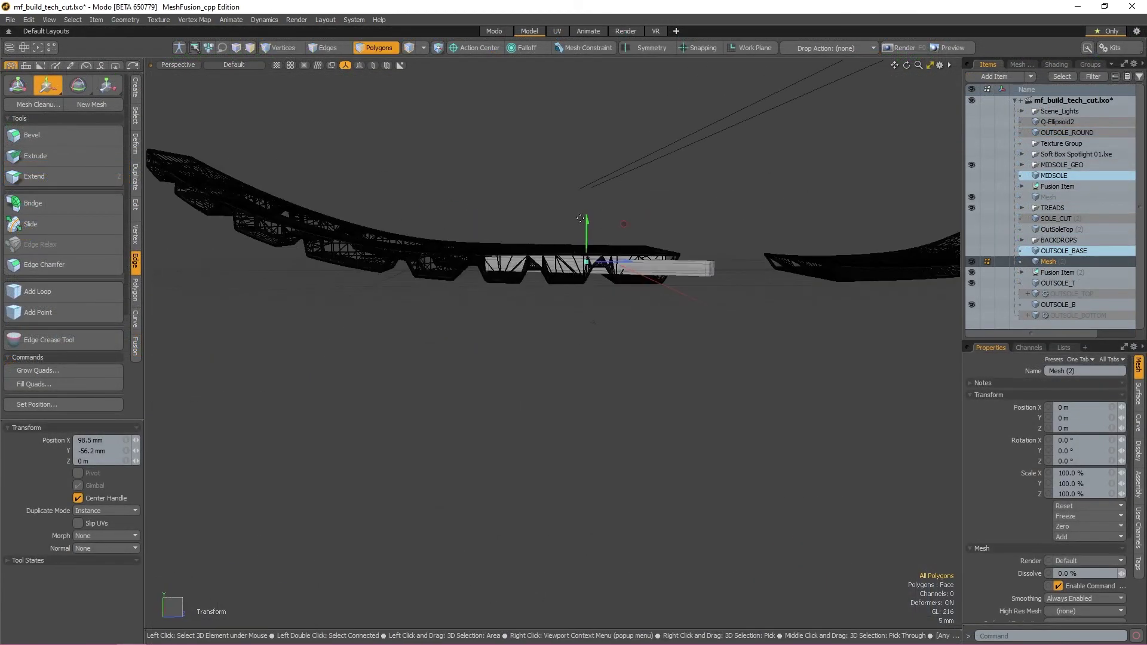
# - Move both angled bars to an offset of Y -59.2 mm and Z 13.2 mm beneath the forefoot outsole
pyautogui.keyDown('alt'); pyautogui.moveTo(593, 323); pyautogui.dragTo(524, 375); pyautogui.keyUp('alt')
pyautogui.keyDown('alt'); pyautogui.moveTo(592, 404); pyautogui.dragTo(589, 426); pyautogui.keyUp('alt')
pyautogui.moveTo(548, 383); pyautogui.dragTo(546, 378)
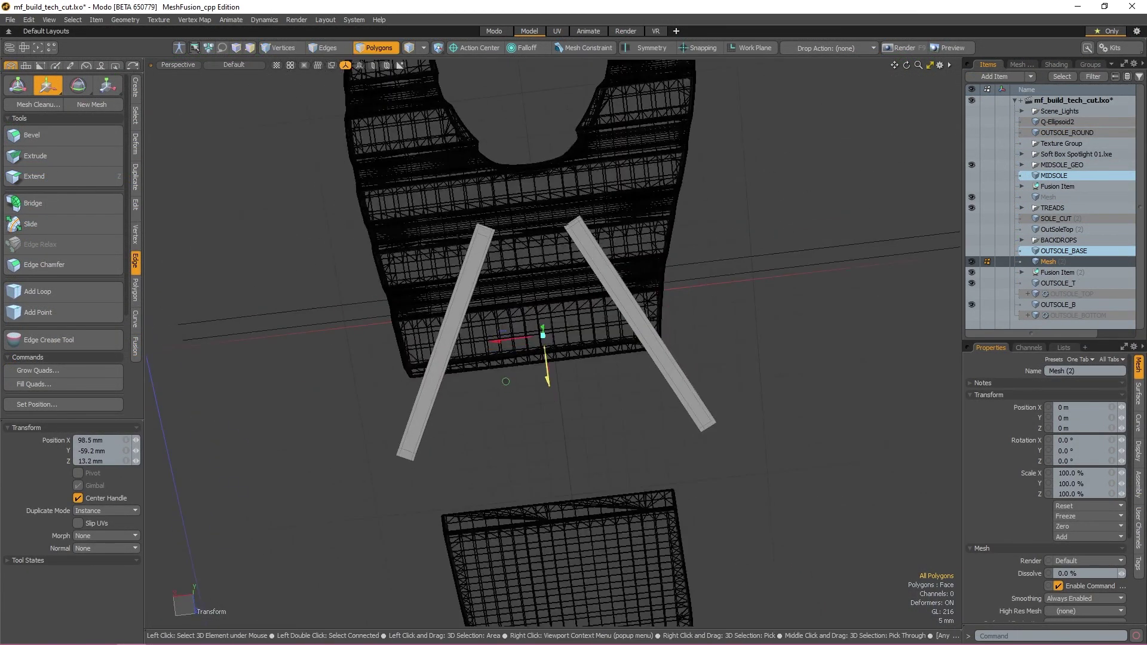
# - Select each angled bar's polygons in turn and shift the two bars slightly toward each other
pyautogui.keyDown('alt'); pyautogui.moveTo(519, 340); pyautogui.dragTo(508, 323); pyautogui.keyUp('alt')
pyautogui.press('q')
pyautogui.doubleClick(441, 373)
pyautogui.press('w')
pyautogui.moveTo(399, 365); pyautogui.dragTo(410, 365)
pyautogui.doubleClick(642, 382)
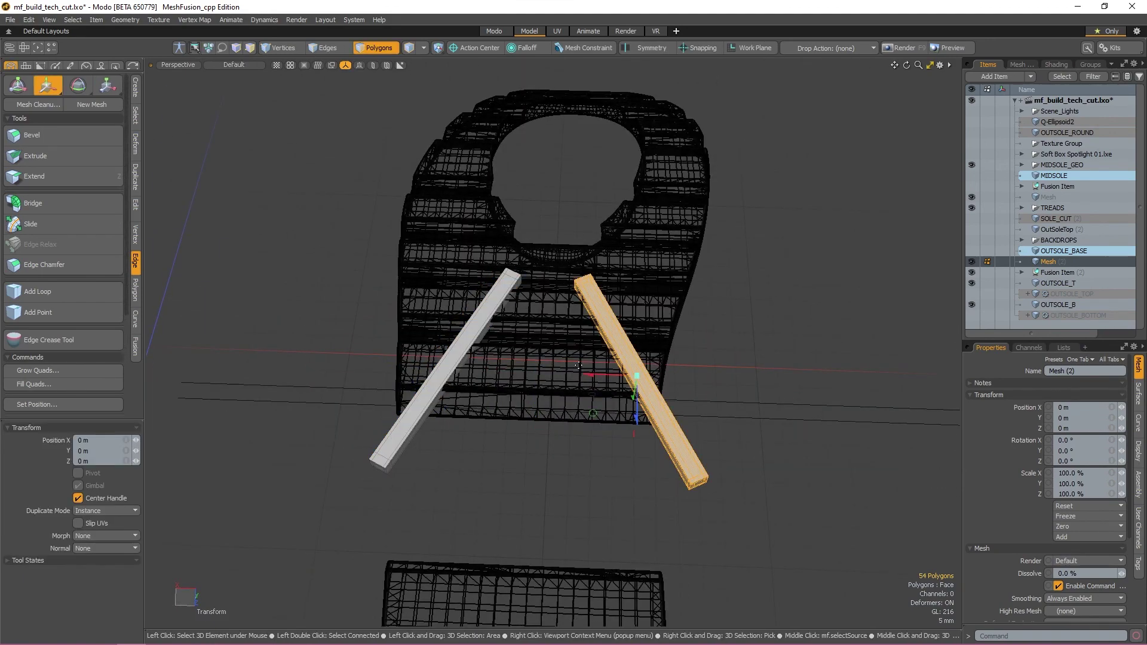
pyautogui.moveTo(595, 380); pyautogui.dragTo(584, 380)
# - Area-select polygons at the ends of the angled bars and move them to adjust the bars against the outsole
pyautogui.moveTo(635, 419)
pyautogui.keyDown('alt'); pyautogui.mouseDown()
pyautogui.moveTo(633, 512)
pyautogui.moveTo(582, 518)
pyautogui.mouseUp(); pyautogui.keyUp('alt')
pyautogui.moveTo(582, 517); pyautogui.dragTo(711, 541, button='right')
pyautogui.keyDown('alt'); pyautogui.moveTo(657, 532); pyautogui.dragTo(652, 455); pyautogui.keyUp('alt')
pyautogui.moveTo(553, 455); pyautogui.dragTo(670, 388)
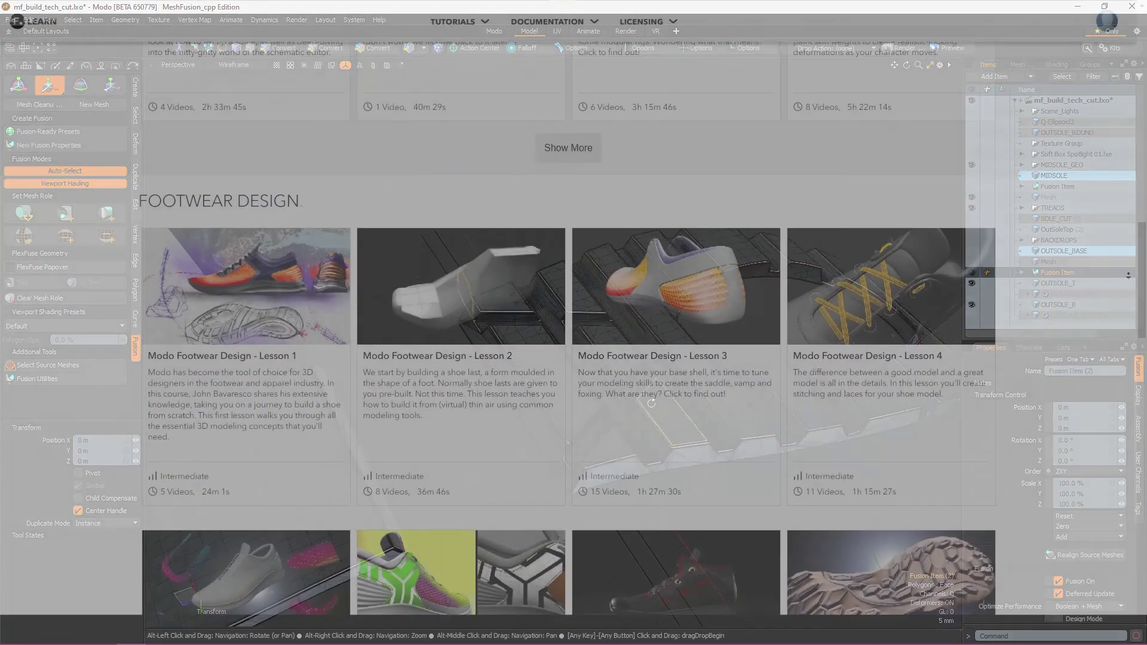